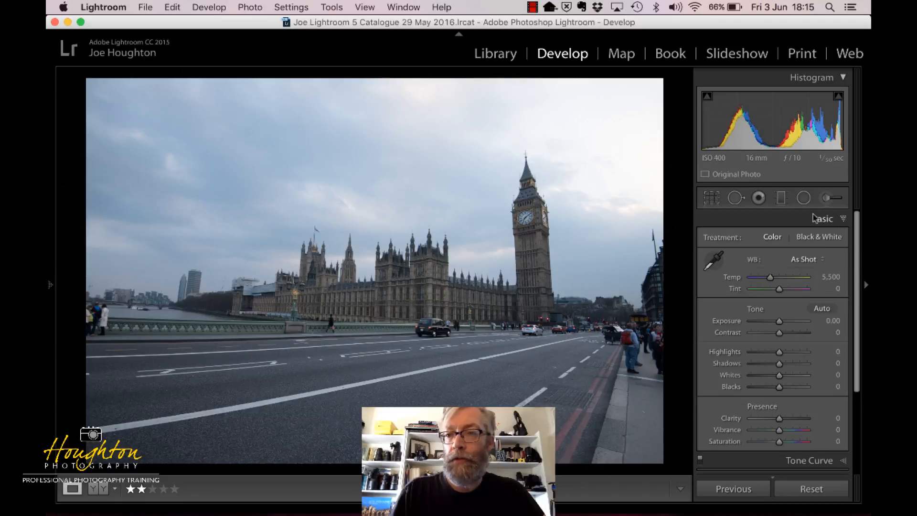
Collapse the Basic adjustments and view the display options for the adjustment sections, including Solo Mode, leaving them as they are
left_click(843, 221)
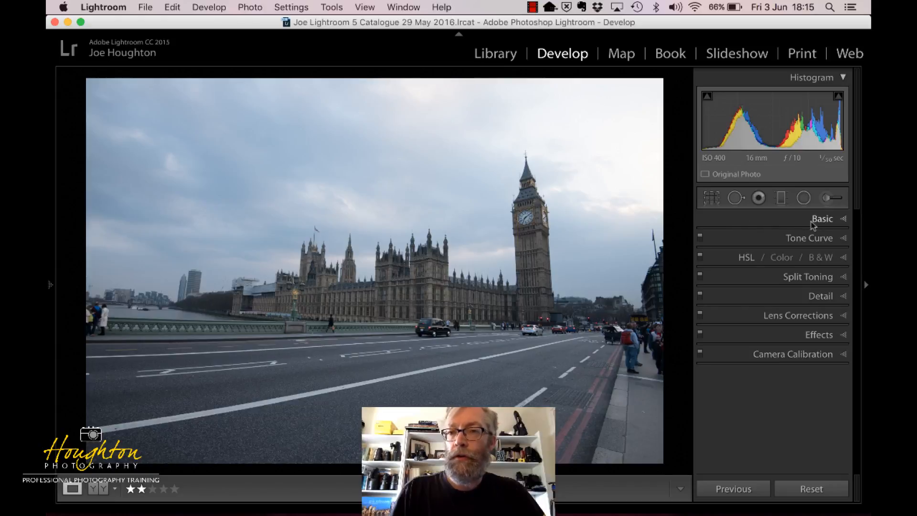
right_click(780, 224)
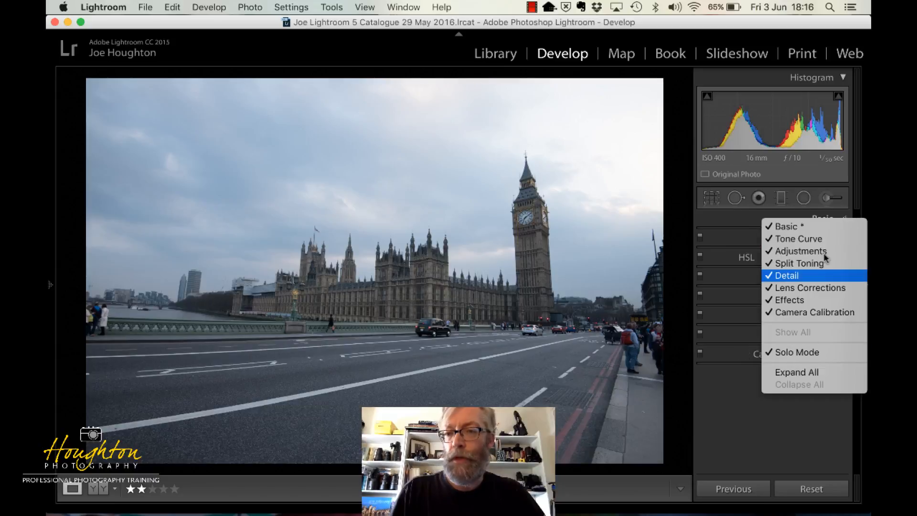
left_click(748, 380)
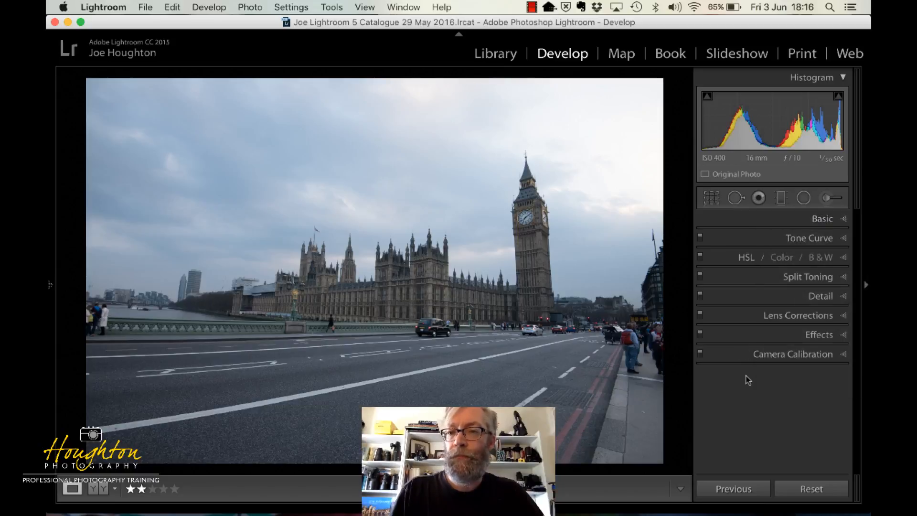
Expand the Split Toning, Tone Curve and Basic adjustments one after another to look over their controls, and collapse Basic again
left_click(841, 280)
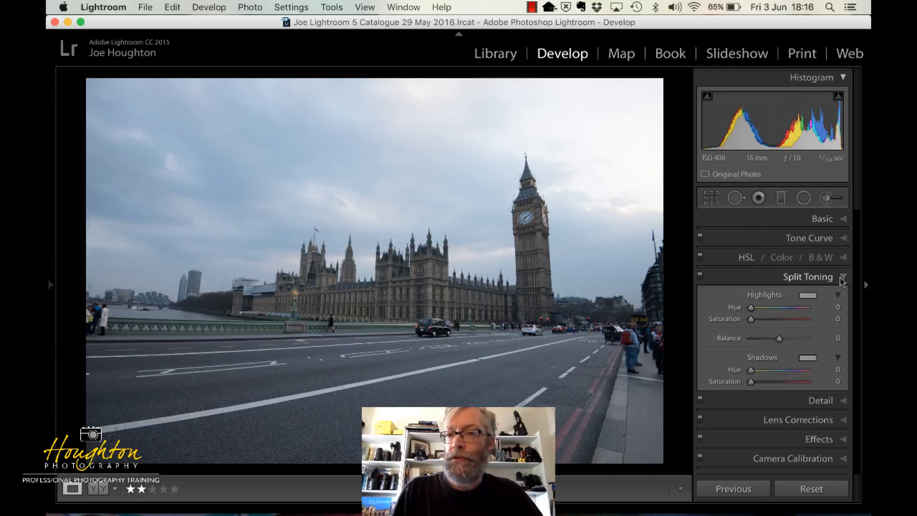
left_click(842, 239)
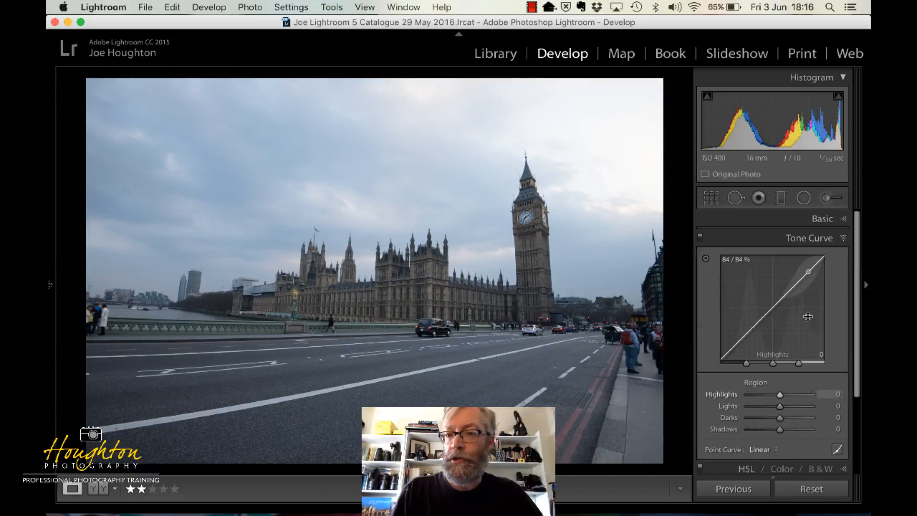
scroll(807, 316, "down", 3)
scroll(808, 317, "up", 2)
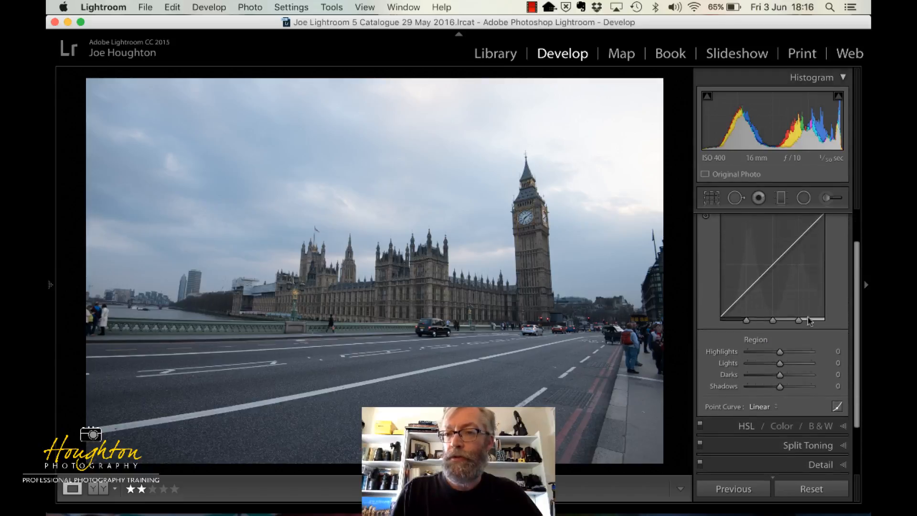
scroll(828, 267, "up", 1)
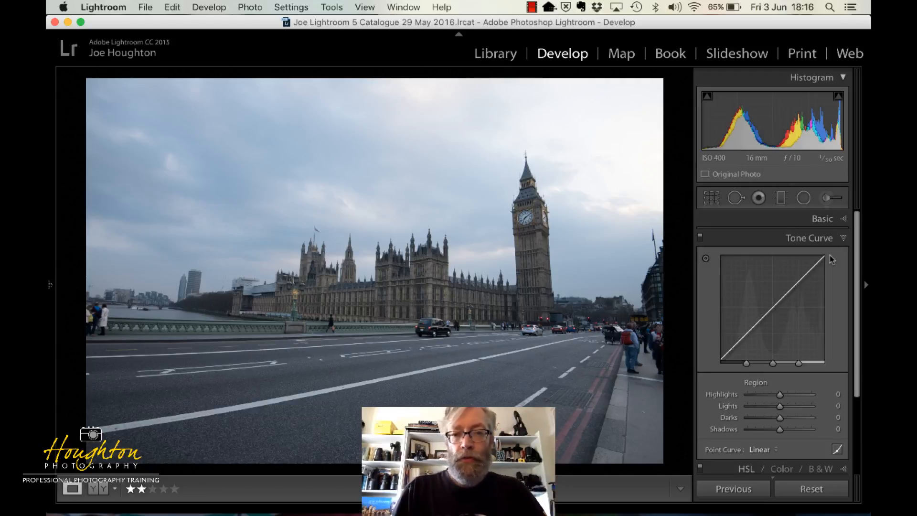
left_click(837, 219)
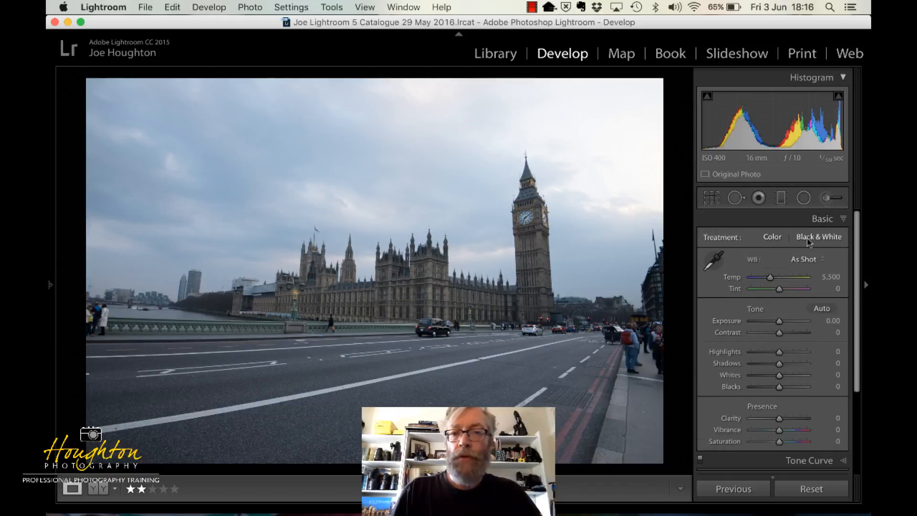
left_click(844, 220)
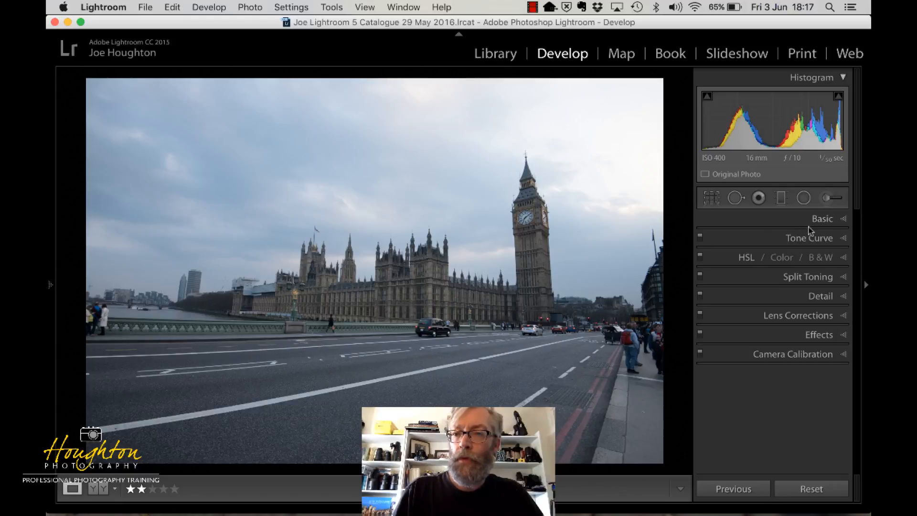
Enable Profile Corrections and Remove Chromatic Aberration in the basic lens corrections, toggling the profile correction off and on to compare its effect
left_click(815, 317)
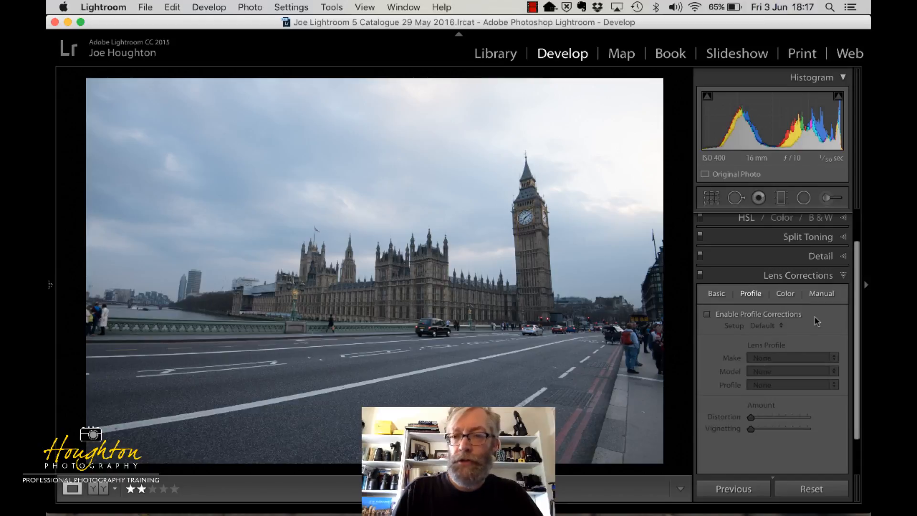
left_click(718, 295)
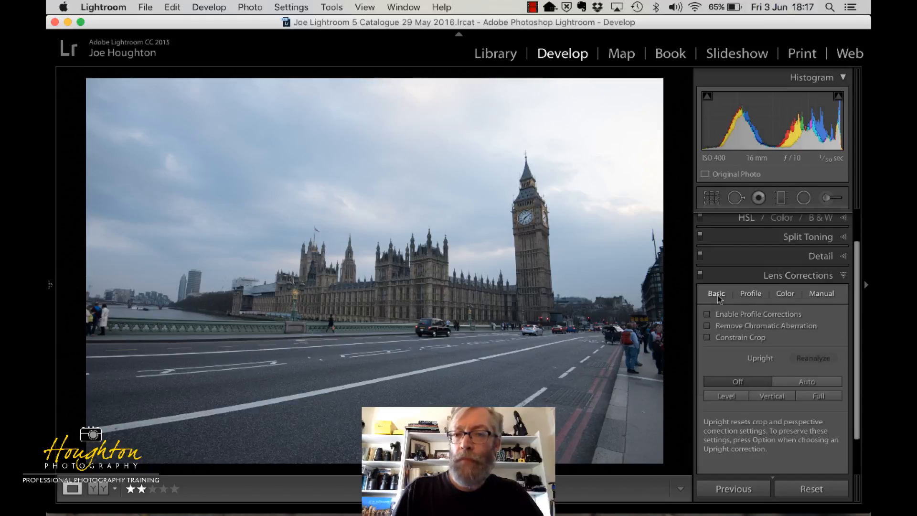
left_click(707, 314)
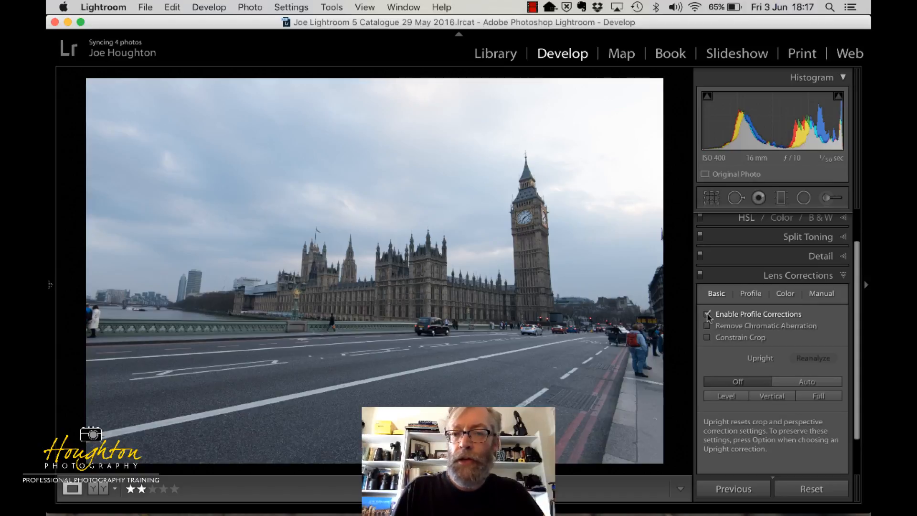
left_click(707, 314)
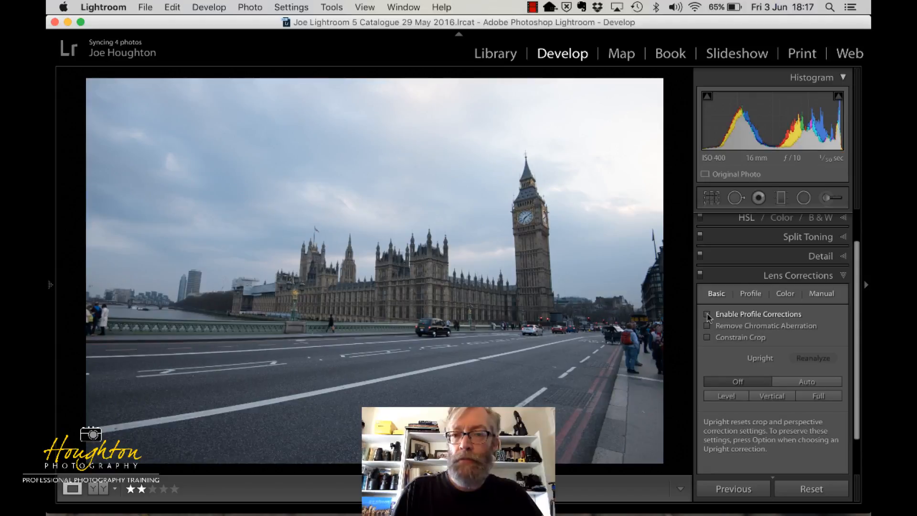
left_click(707, 315)
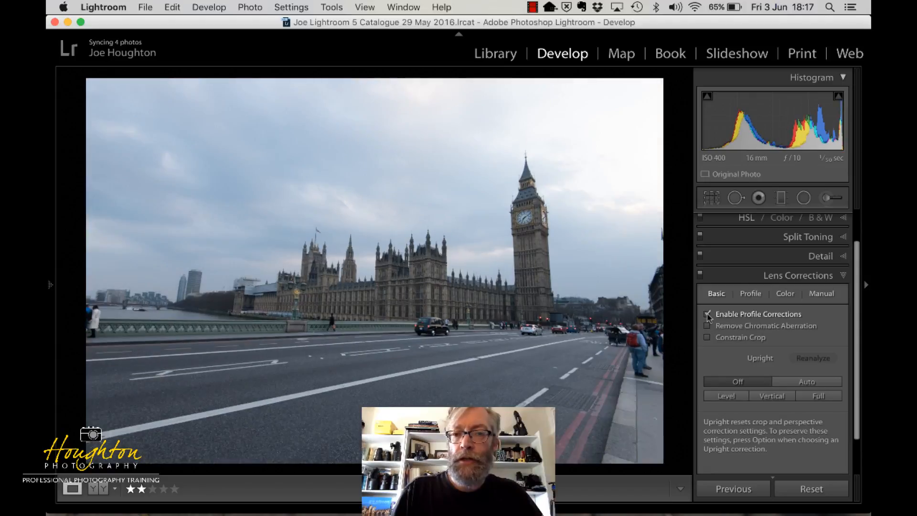
left_click(708, 315)
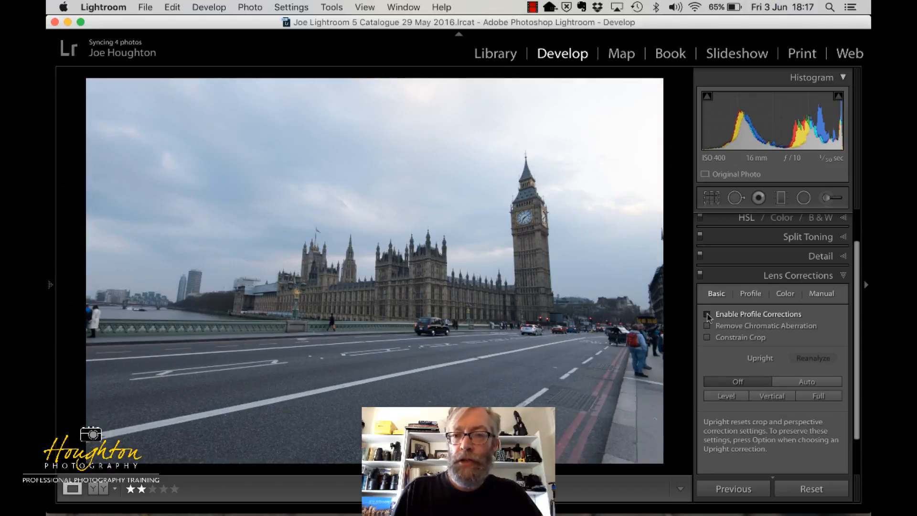
left_click(708, 315)
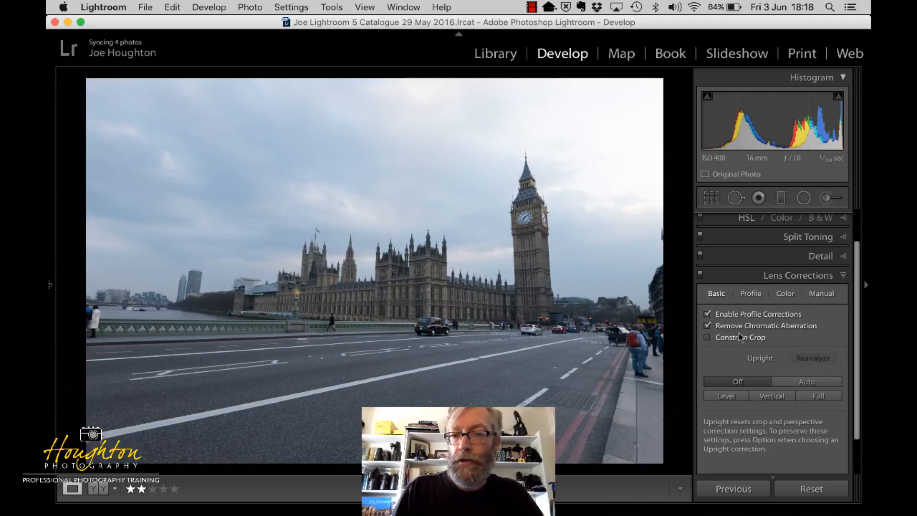
Examine the lens profile used for the correction and the available lens makes, keeping Nikon selected
left_click(753, 295)
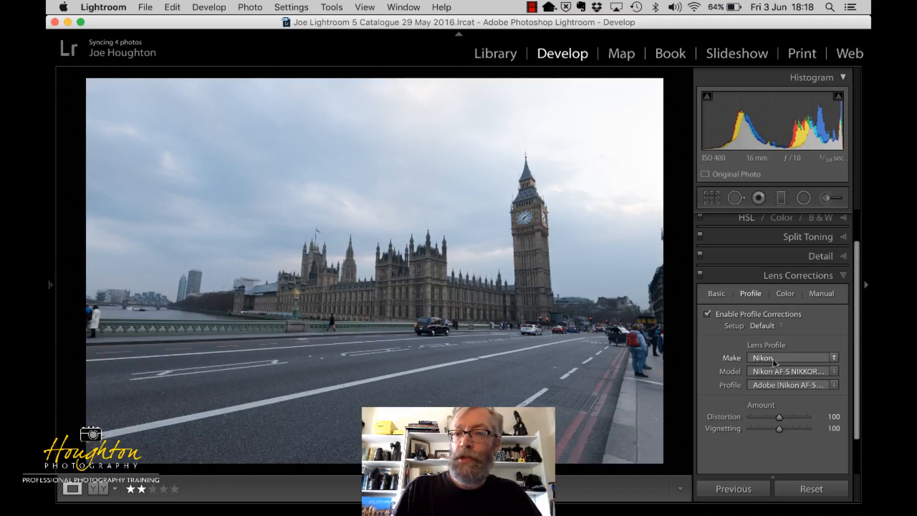
left_click(834, 359)
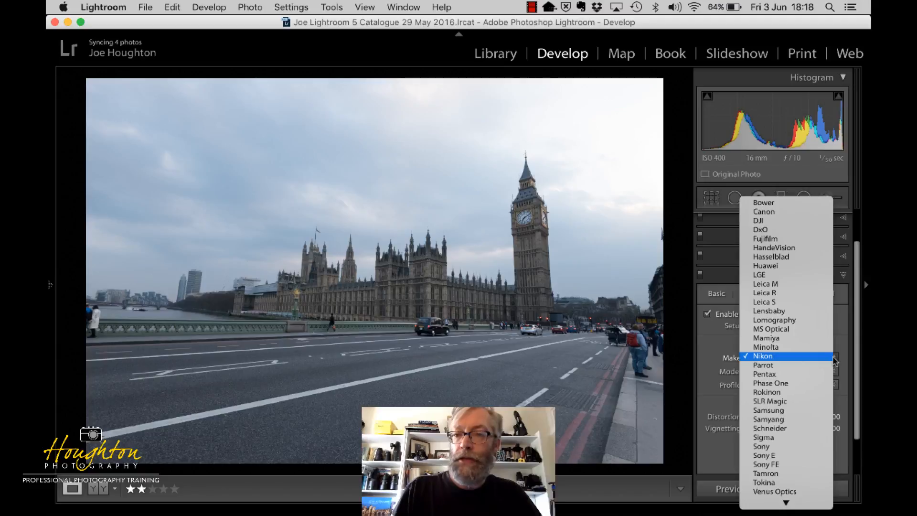
left_click(821, 356)
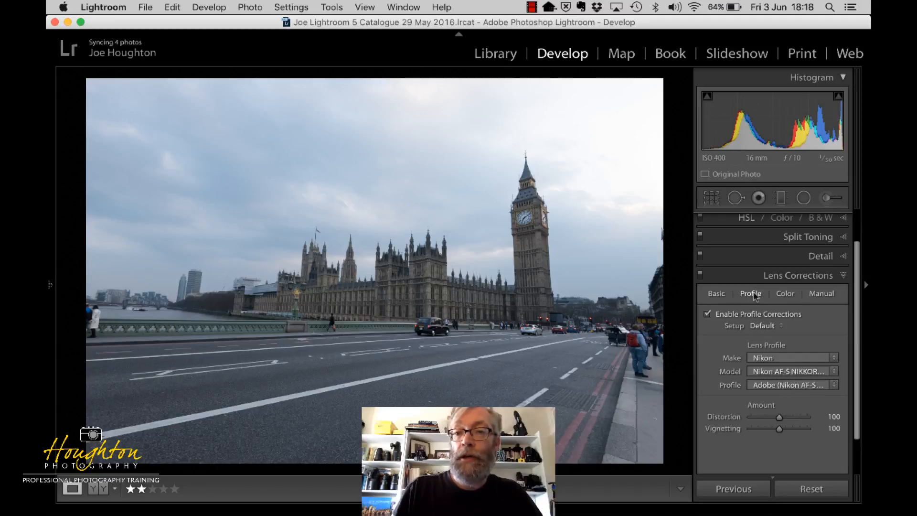
Try the Auto, Vertical and Full Upright corrections on the photo, turning Upright off after each one
left_click(716, 295)
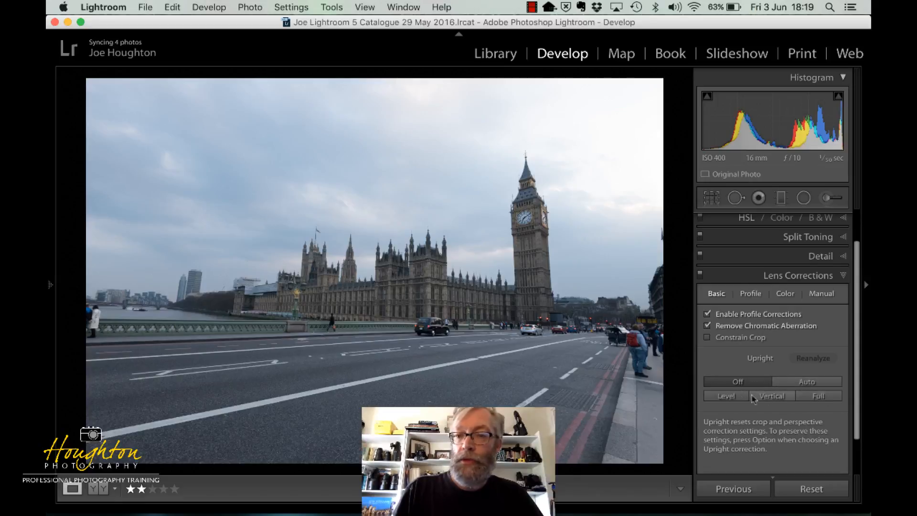
left_click(802, 385)
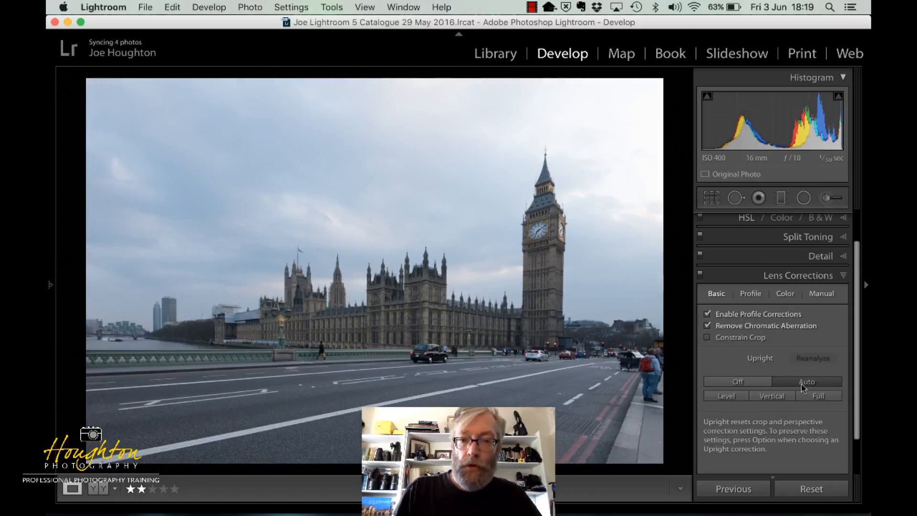
left_click(755, 382)
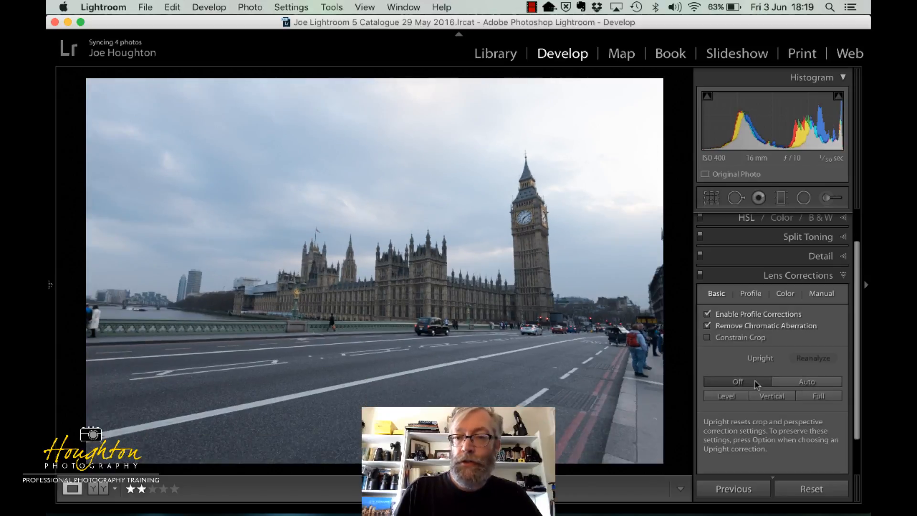
left_click(773, 397)
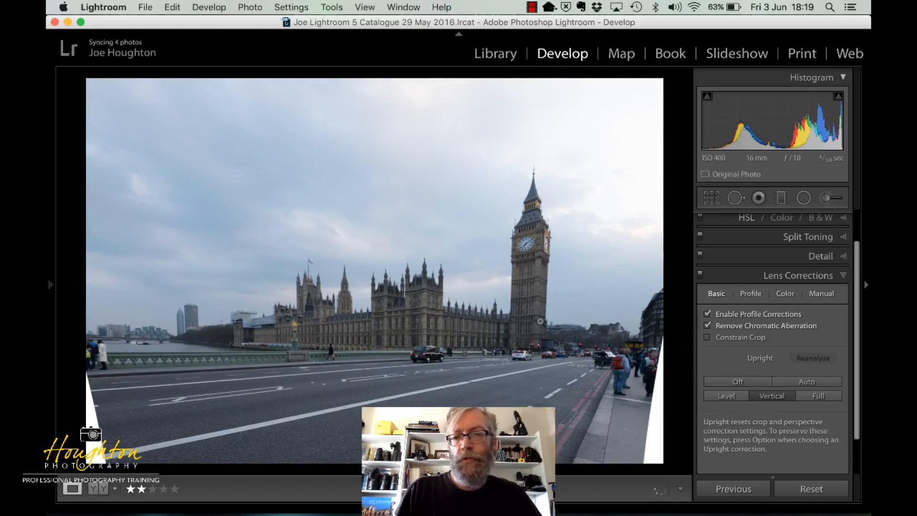
left_click(735, 385)
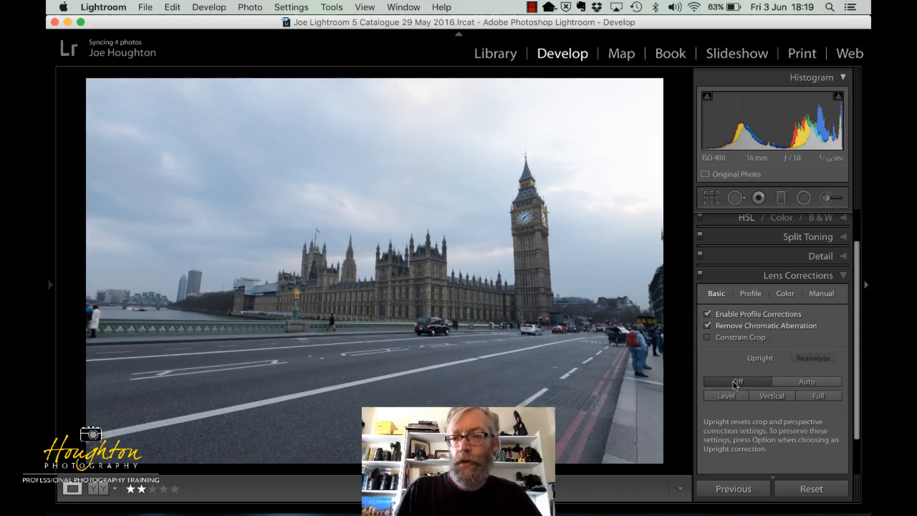
left_click(814, 400)
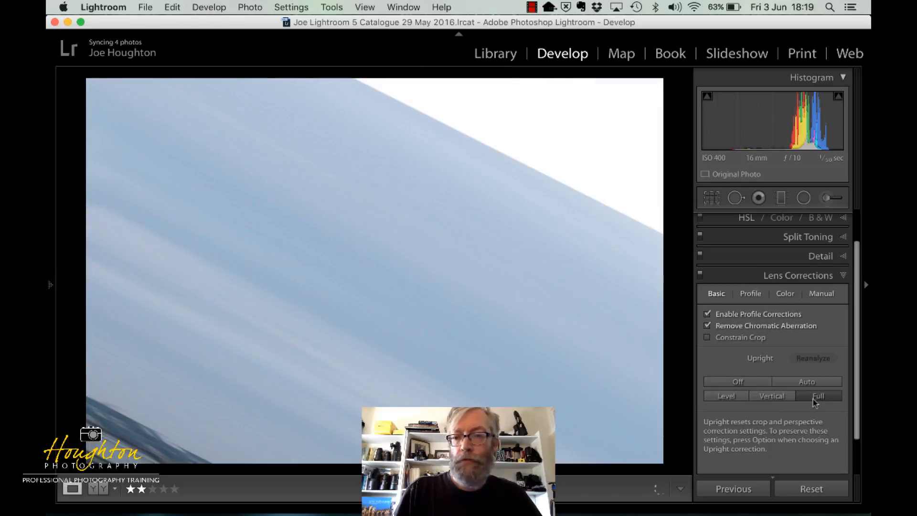
left_click(754, 383)
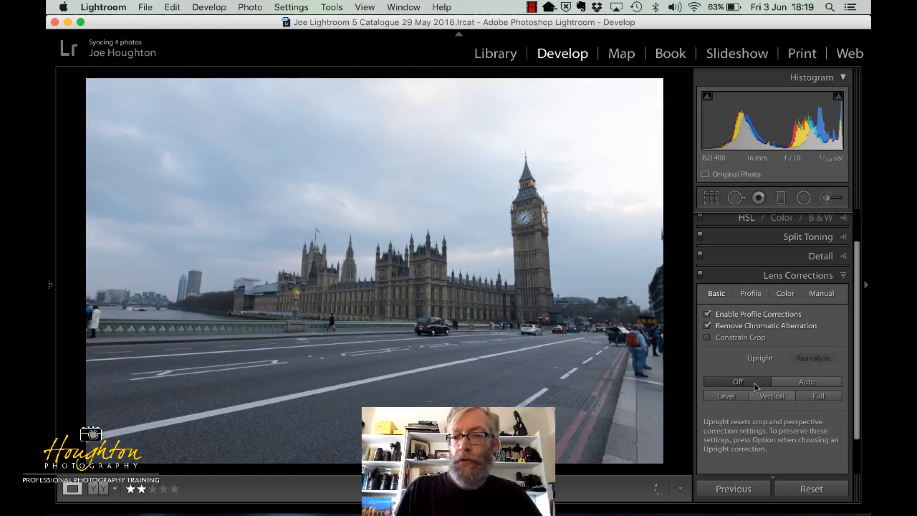
Compare the Auto Upright result with Vertical and Full once more, and set Upright back to Off
left_click(802, 385)
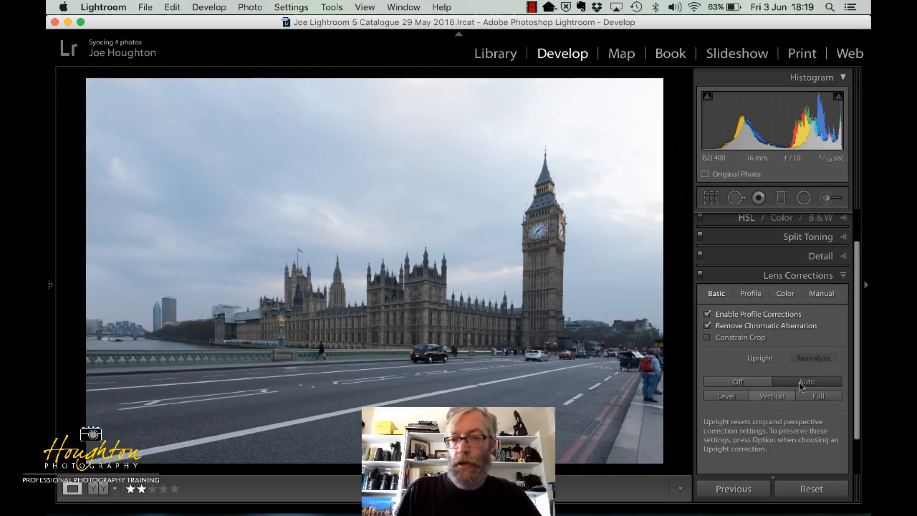
left_click(773, 398)
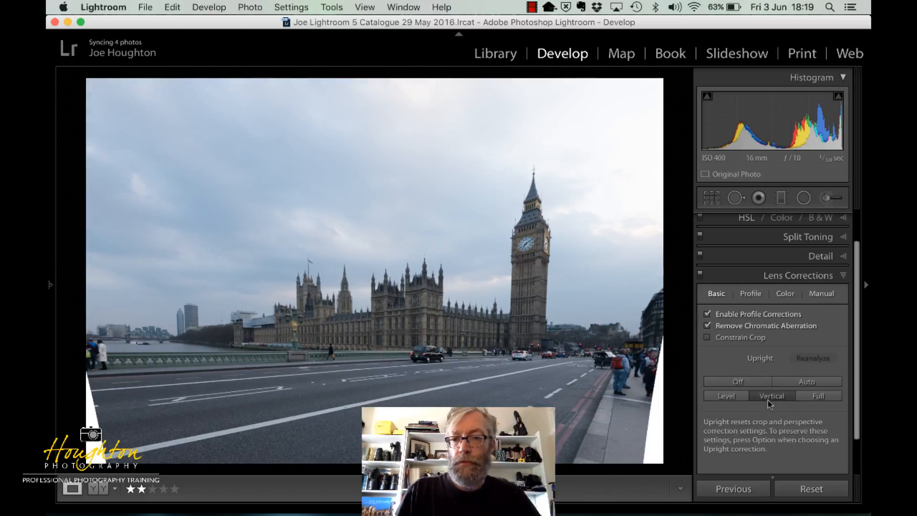
left_click(786, 384)
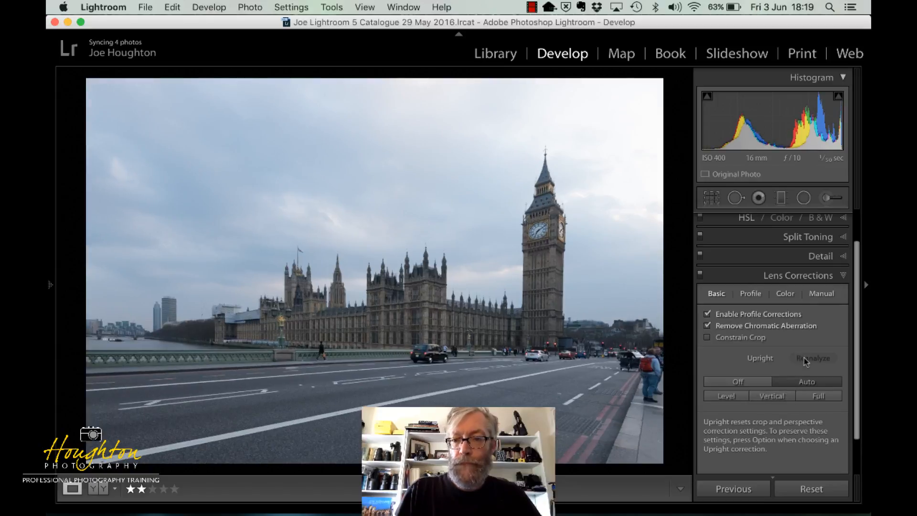
left_click(759, 383)
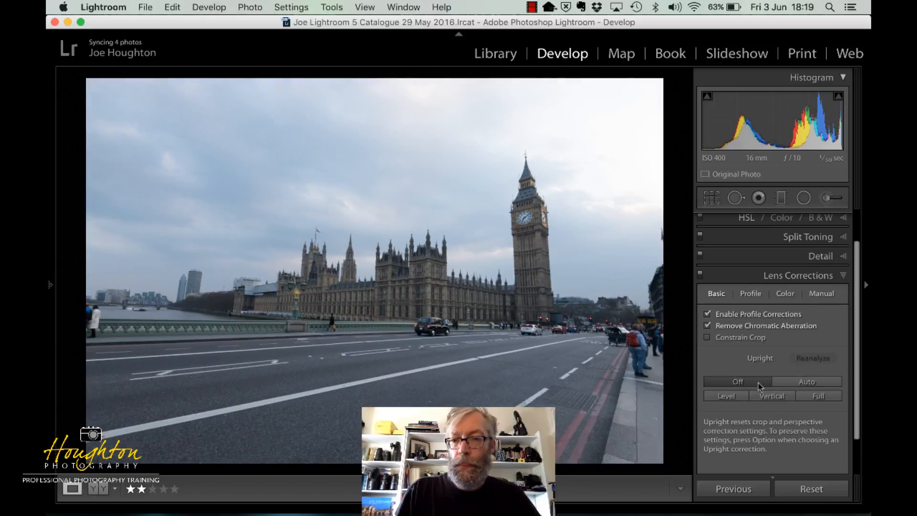
left_click(816, 397)
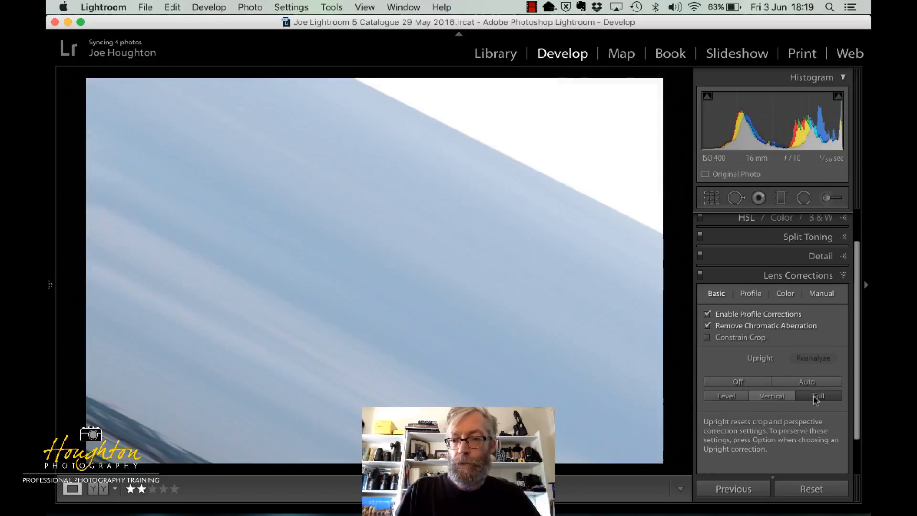
left_click(757, 384)
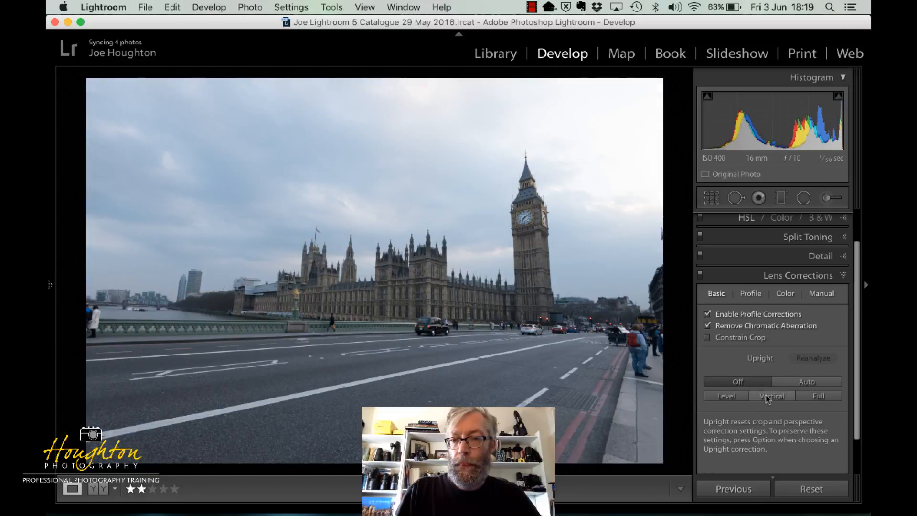
left_click(767, 399)
left_click(753, 385)
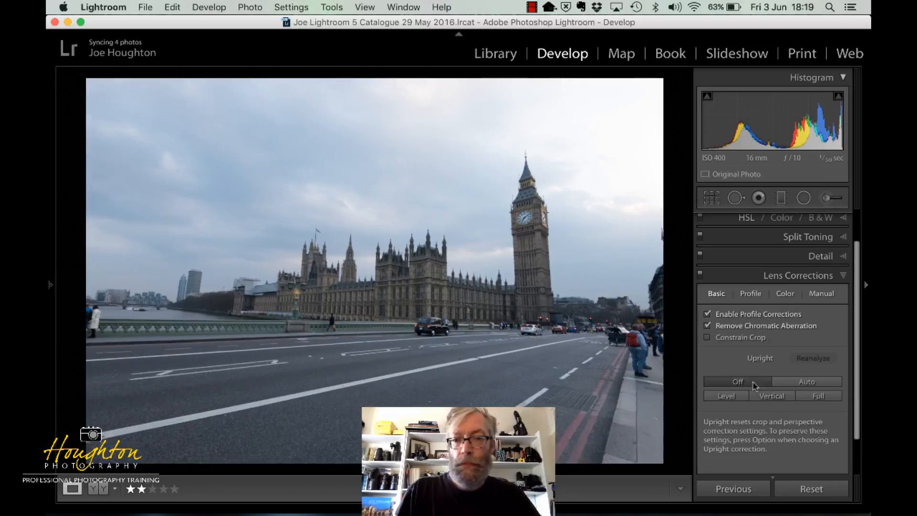
Apply the Auto Upright correction to the photo and display the manual lens correction settings
left_click(795, 382)
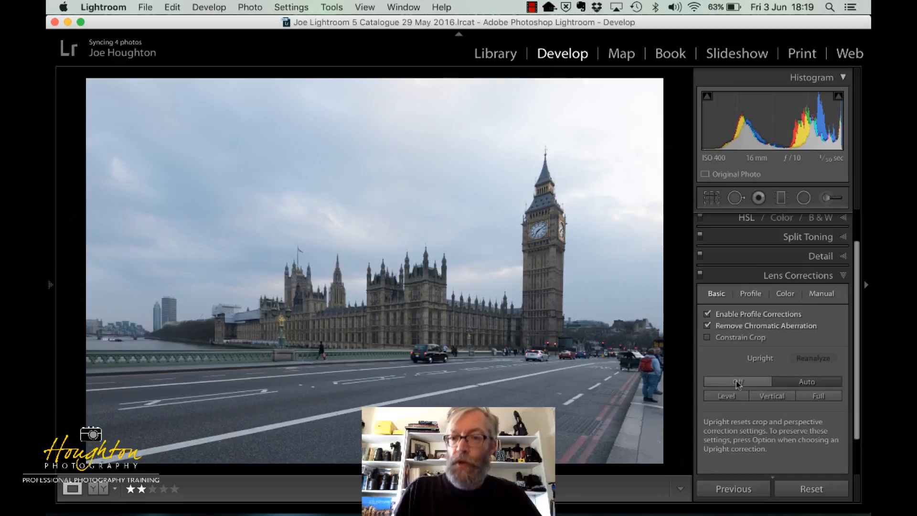
left_click(822, 297)
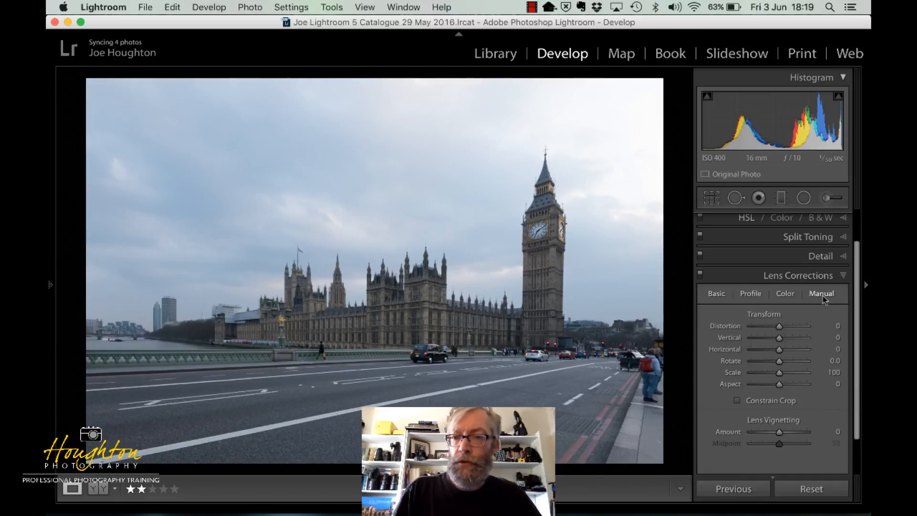
Set the manual Vertical transform to +7 to straighten the perspective, and close the lens correction settings
mouse_move(780, 330)
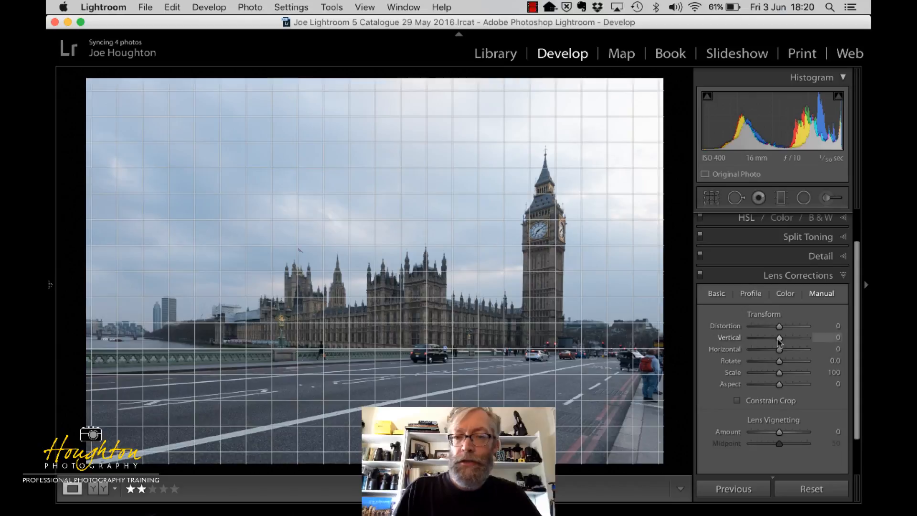
mouse_move(779, 339)
left_mouse_down()
mouse_move(765, 339)
mouse_move(796, 339)
mouse_move(781, 341)
left_mouse_up()
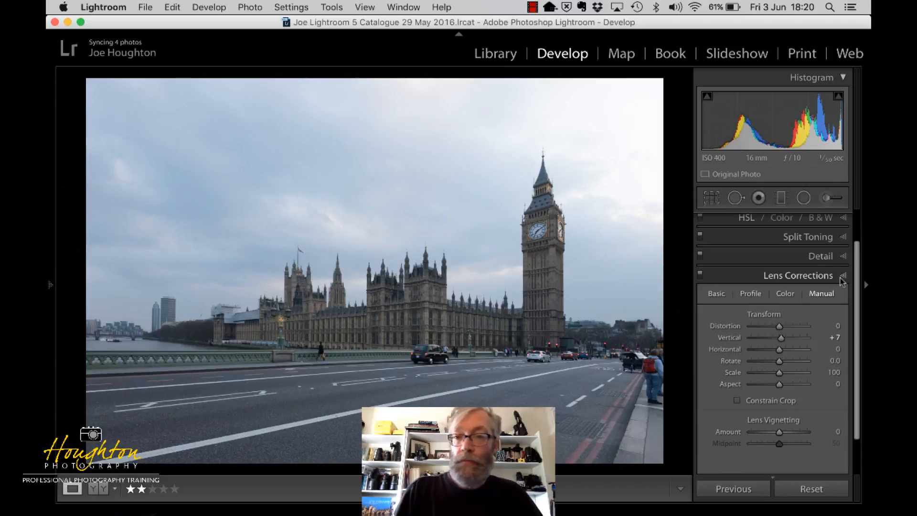
left_click(840, 277)
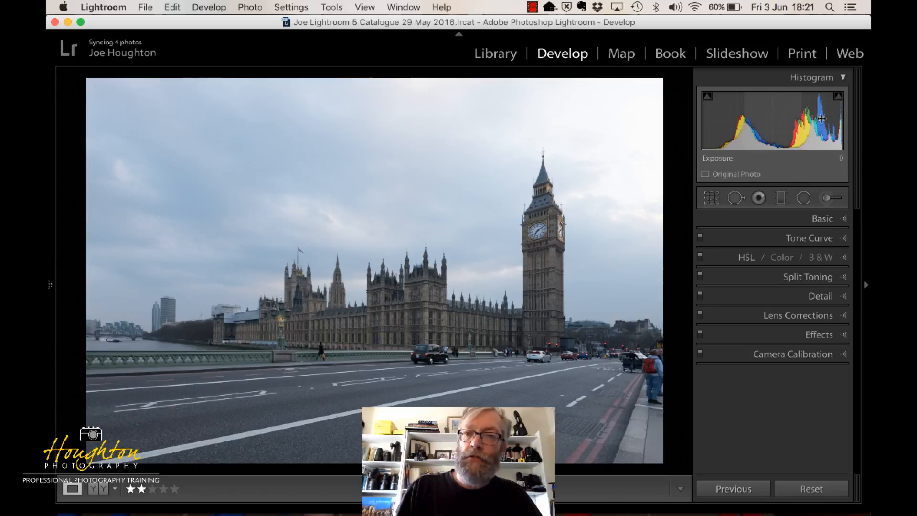
Start cropping the photo, try adjusting the crop edges, and set the crop aspect to 19 x 7 around Parliament and Big Ben
left_click(712, 201)
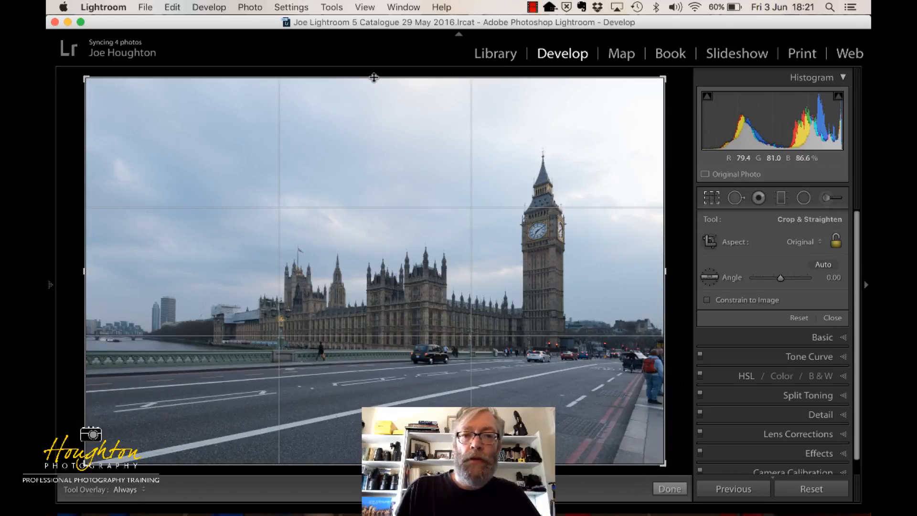
mouse_move(373, 77)
left_mouse_down()
mouse_move(375, 181)
mouse_move(375, 76)
left_mouse_up()
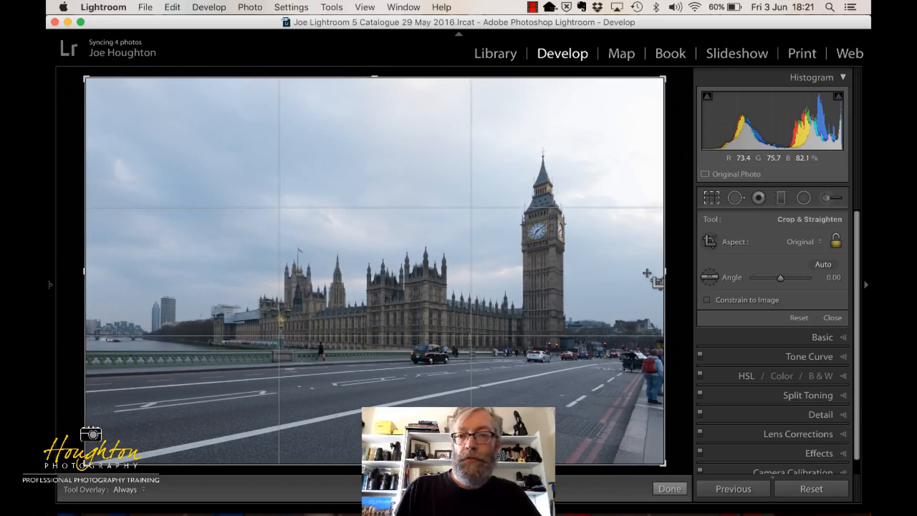
left_click_drag(664, 273, 690, 272)
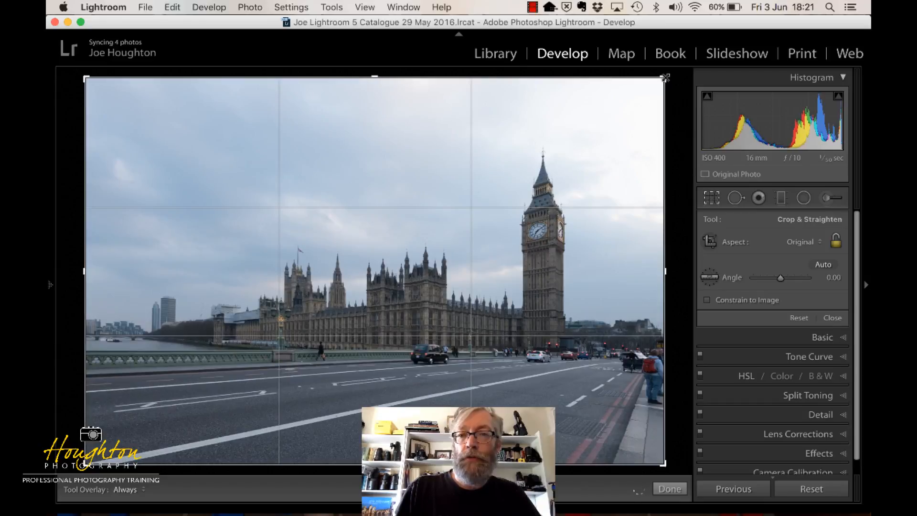
mouse_move(664, 77)
left_mouse_down()
mouse_move(638, 107)
mouse_move(651, 137)
mouse_move(629, 157)
mouse_move(633, 104)
mouse_move(669, 88)
mouse_move(663, 77)
left_mouse_up()
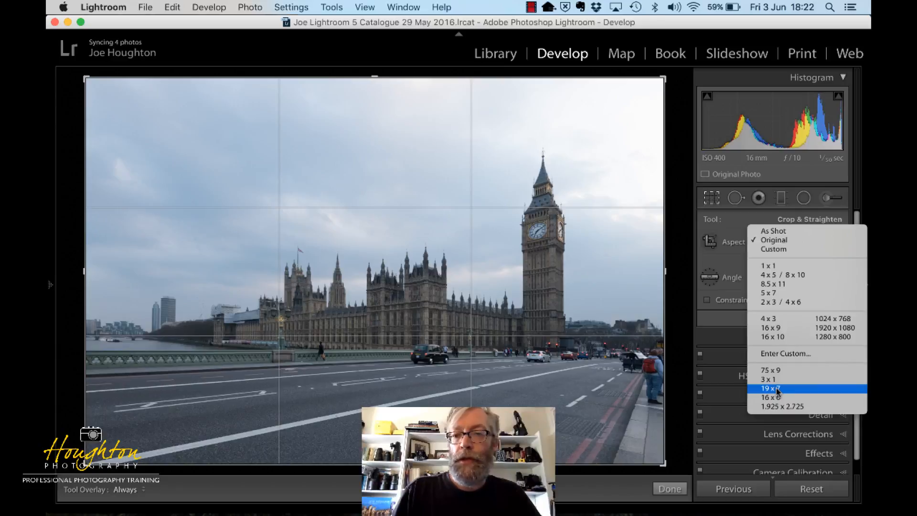
left_click(776, 388)
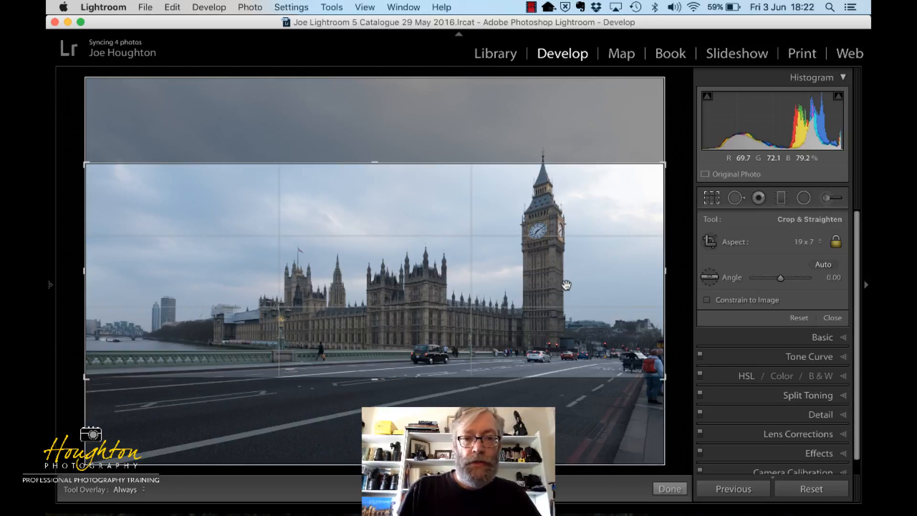
mouse_move(566, 286)
left_mouse_down()
mouse_move(566, 302)
mouse_move(565, 292)
left_mouse_up()
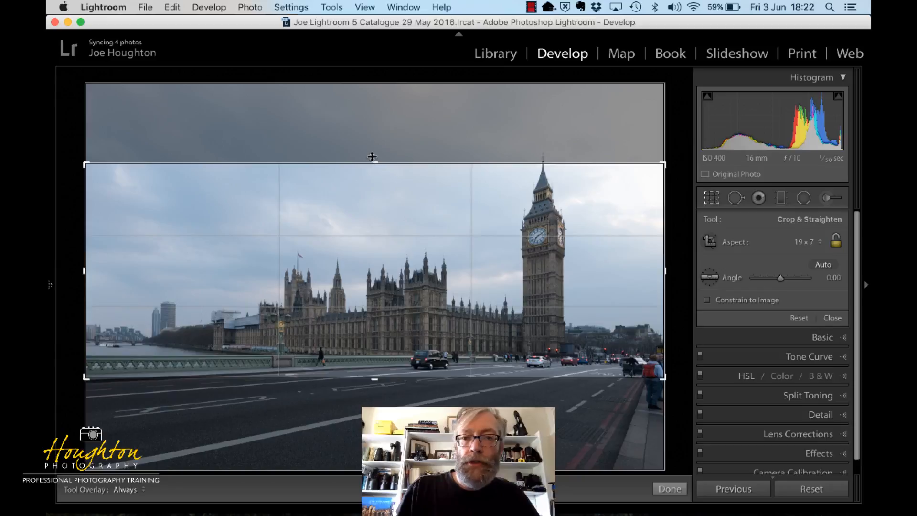
Adjust the crop's height, trim both sides of the frame closer to Parliament and Big Ben, and apply the custom crop
left_click_drag(372, 157, 371, 146)
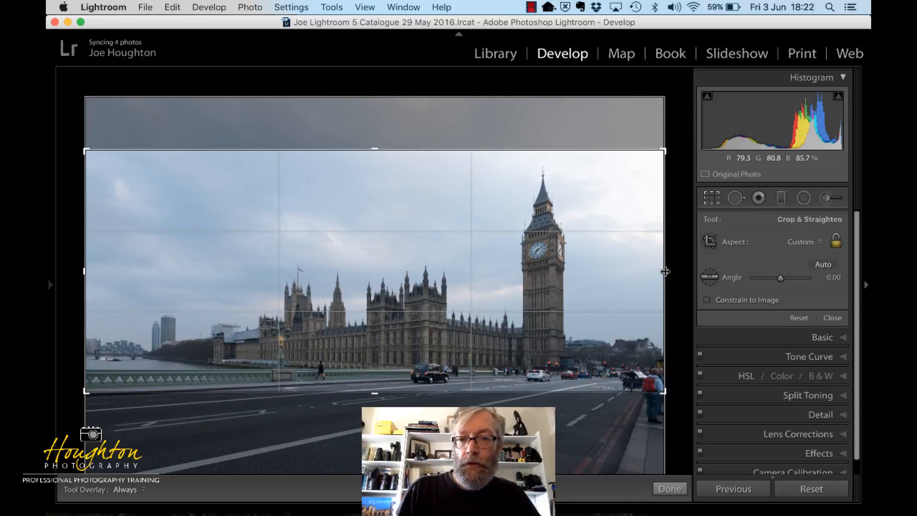
left_click_drag(665, 271, 642, 272)
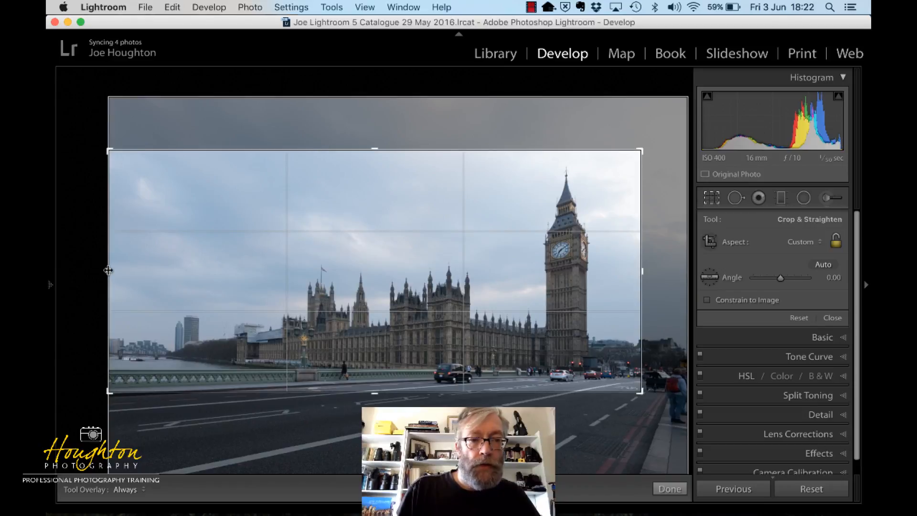
left_click_drag(108, 271, 137, 270)
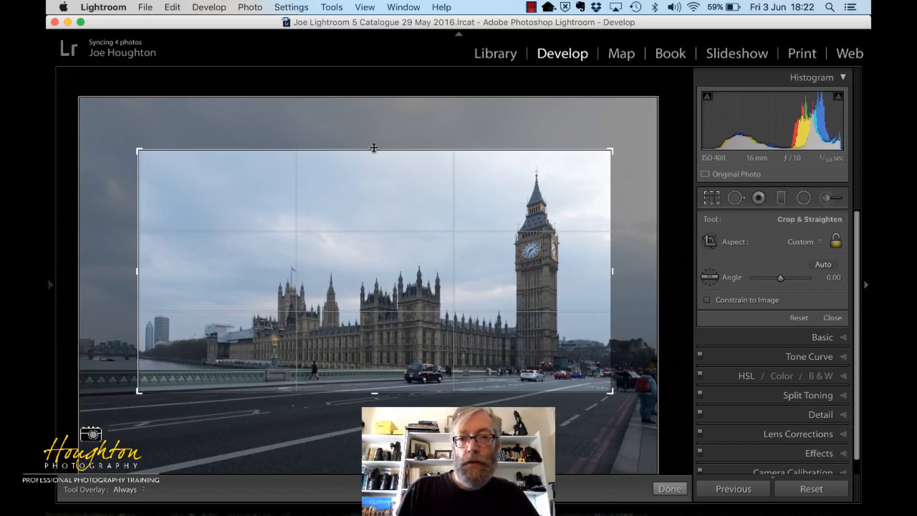
left_click_drag(374, 147, 374, 150)
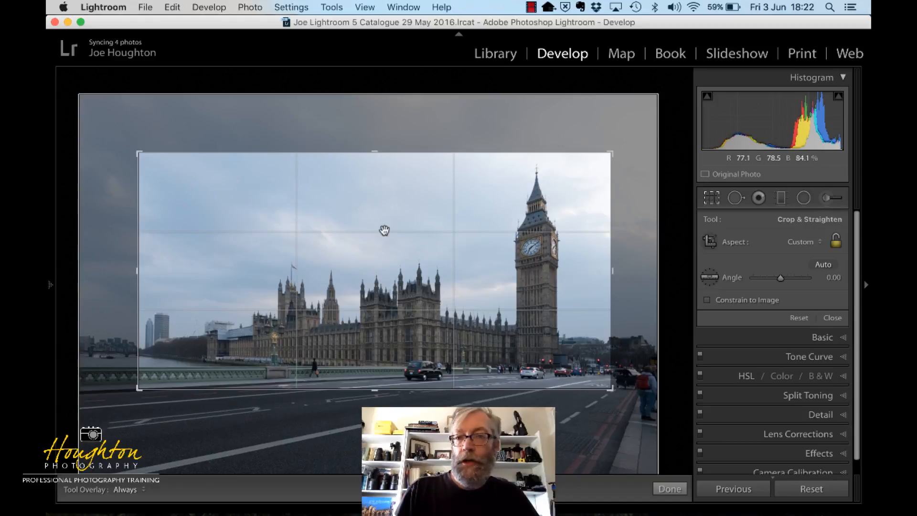
key("Return")
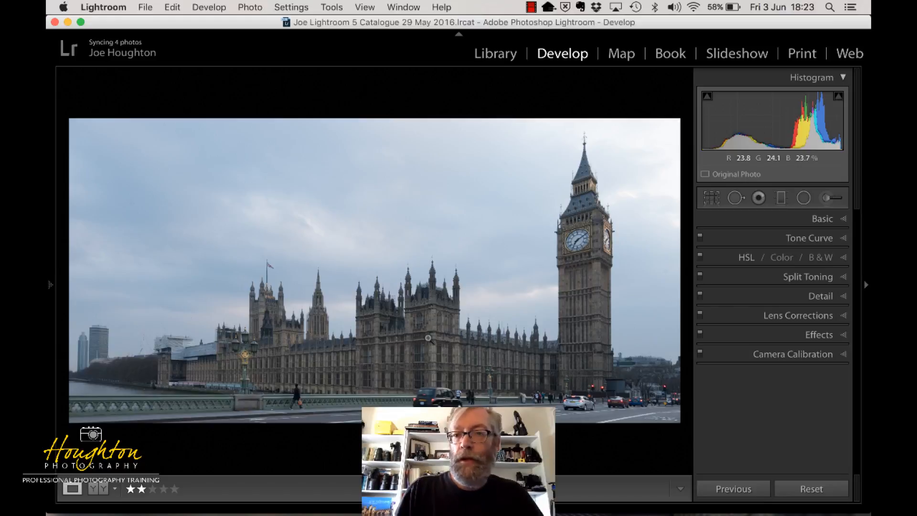
Set the photo's basic tone to Exposure −0.15, Highlights −100 and Shadows +74
left_click(843, 221)
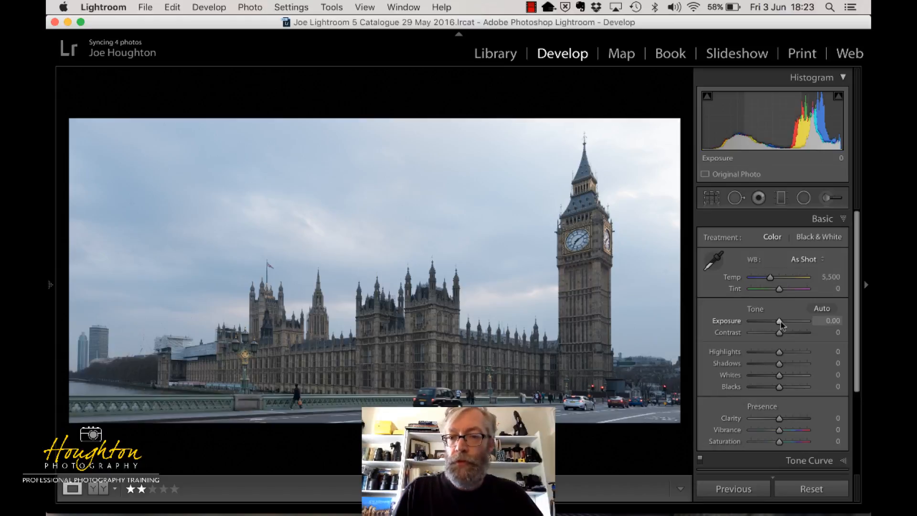
left_click_drag(780, 324, 830, 327)
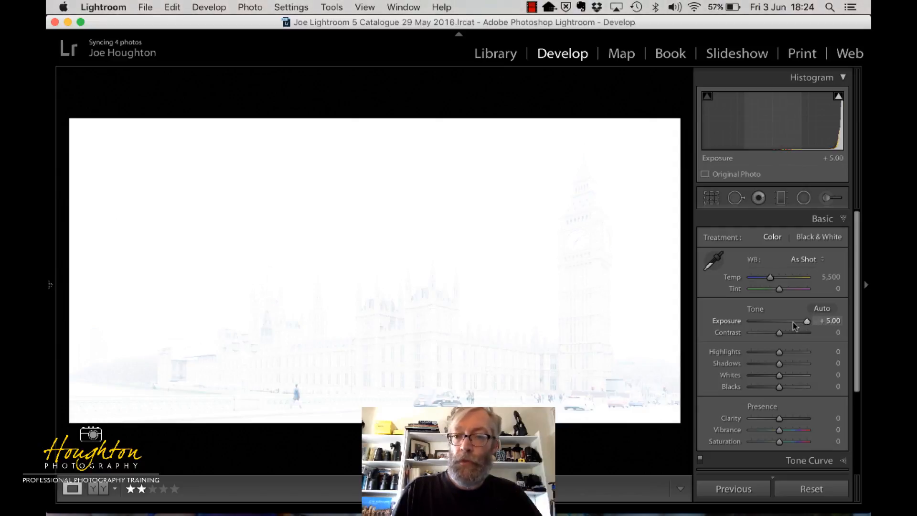
left_click_drag(794, 325, 778, 324)
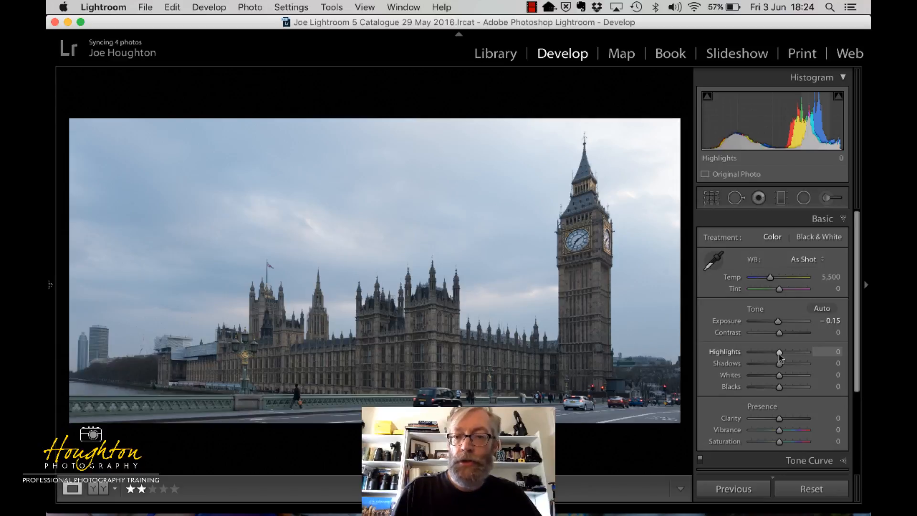
left_click_drag(753, 356, 750, 356)
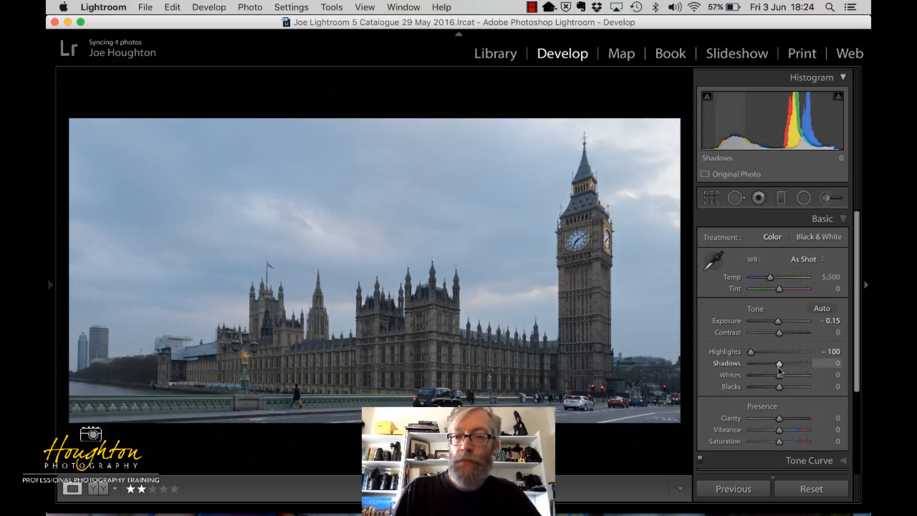
left_click_drag(782, 368, 800, 367)
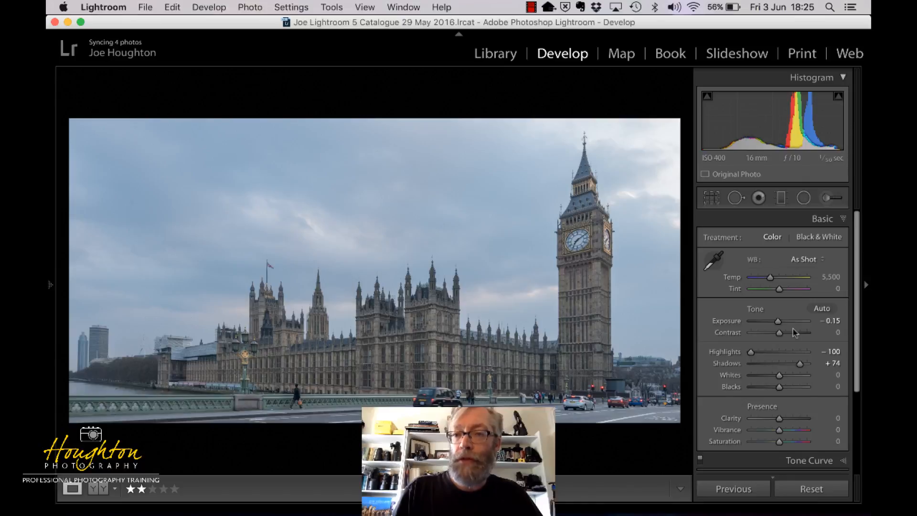
Set the photo's Whites to +32 and Blacks to −69
left_click_drag(779, 376, 786, 378)
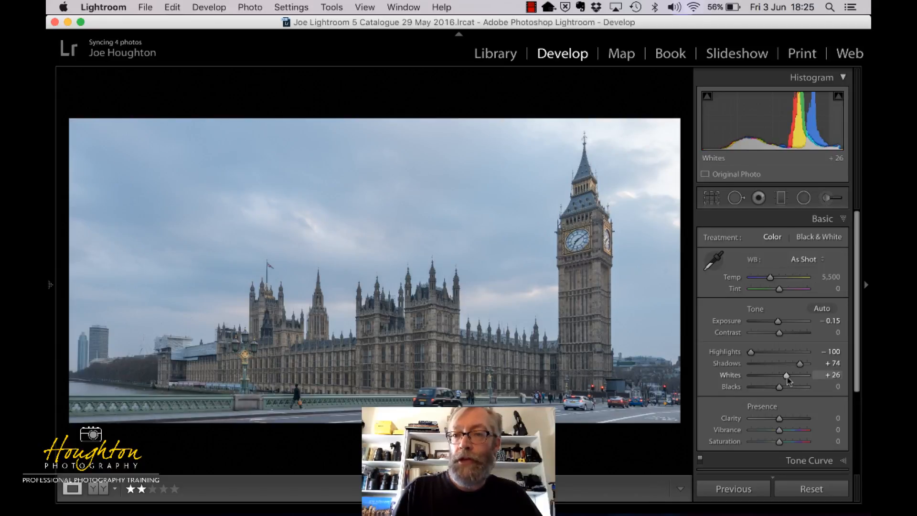
left_click_drag(787, 379, 793, 380)
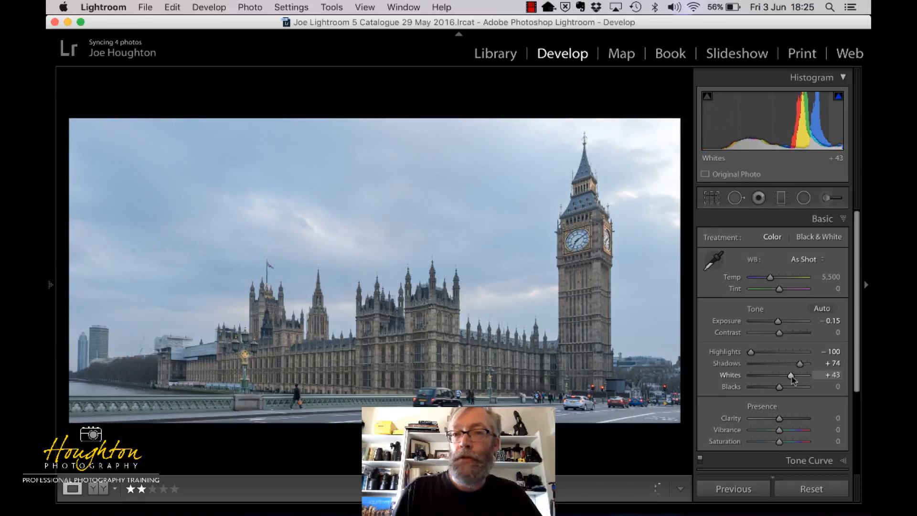
left_click_drag(792, 378, 788, 377)
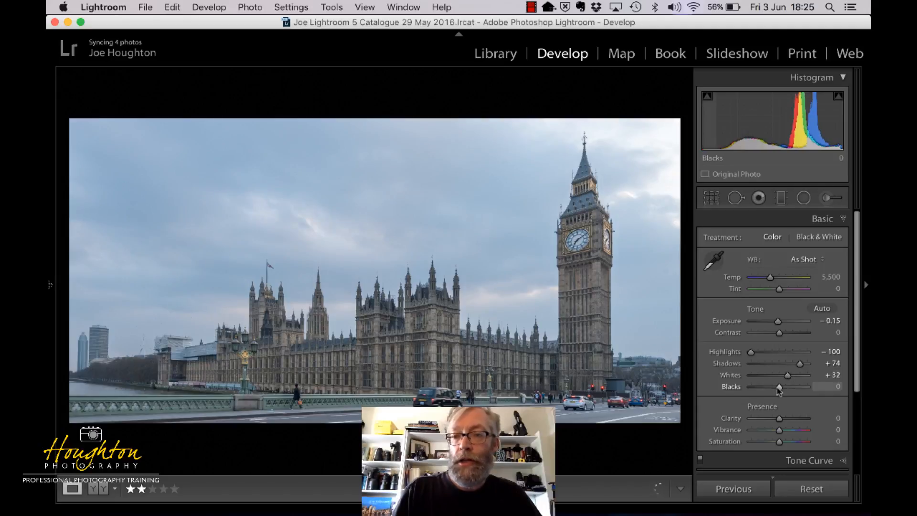
left_click_drag(778, 389, 760, 392)
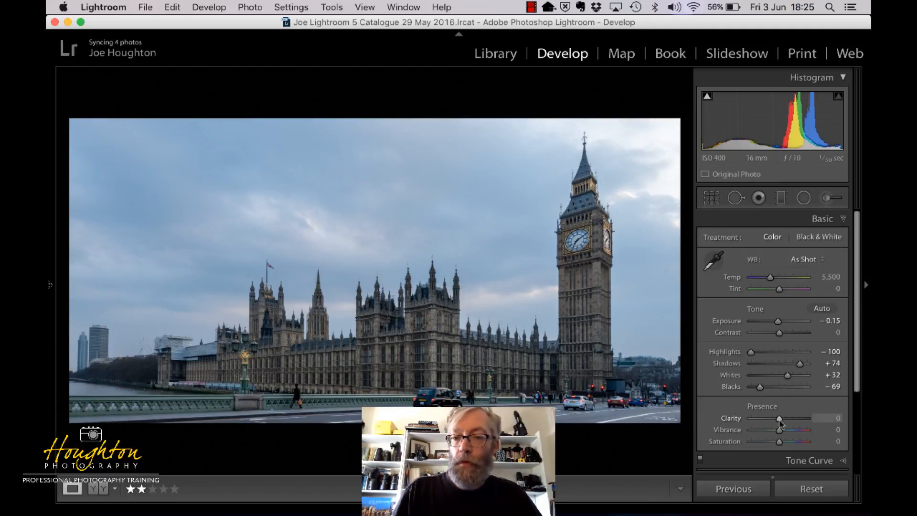
Try low and maximum Clarity on the photo, and set Clarity to +33
scroll(780, 423, "down", 2)
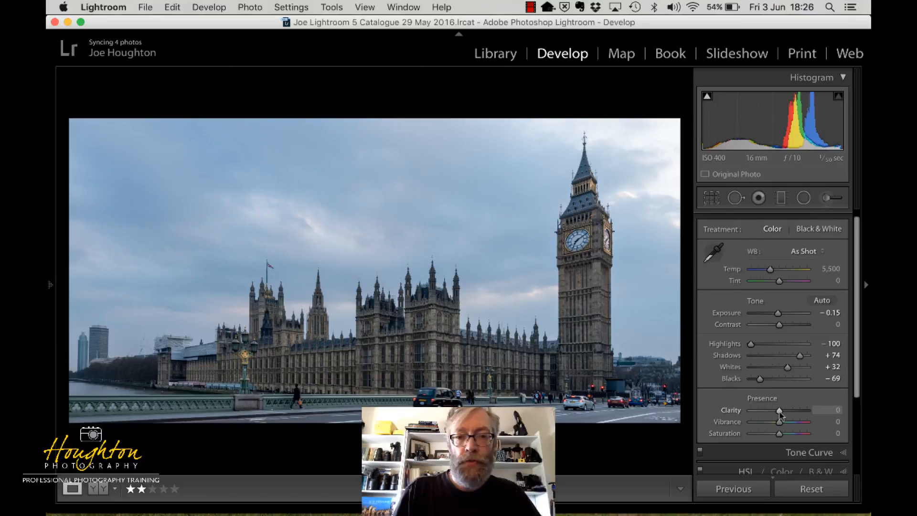
left_click_drag(780, 413, 746, 412)
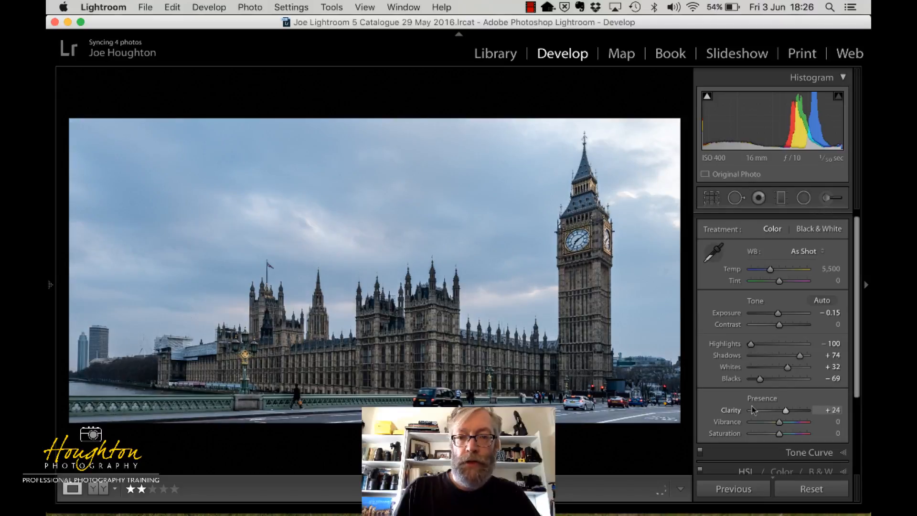
left_click(811, 413)
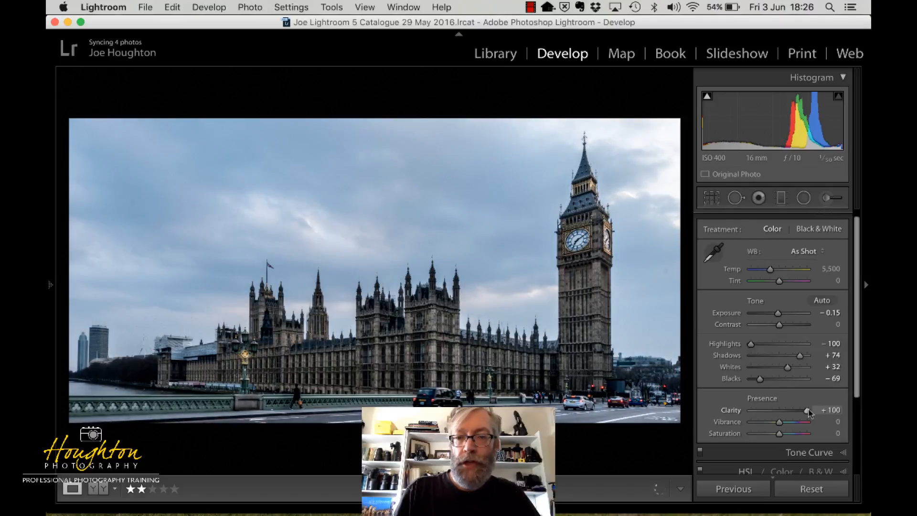
left_click_drag(808, 411, 789, 415)
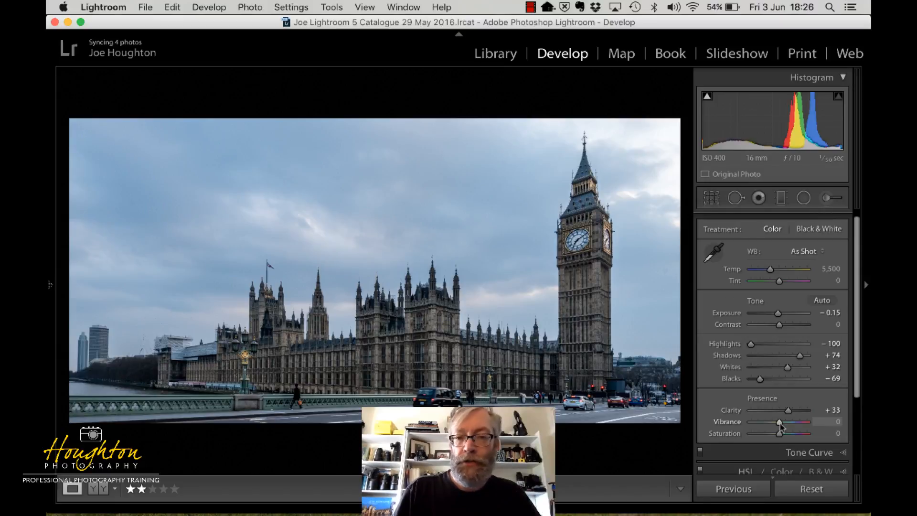
Set the photo's Vibrance to +18 and try the Saturation adjustment, keeping Saturation at 0
left_click_drag(780, 423, 791, 425)
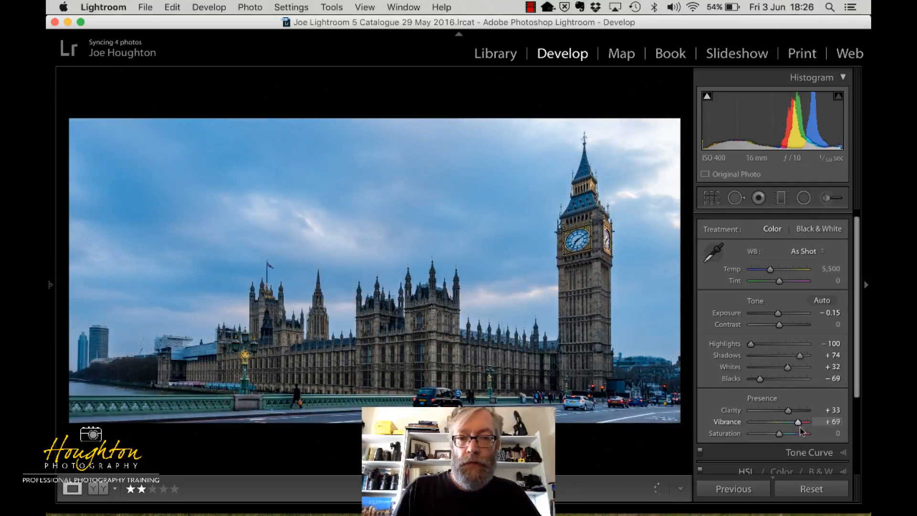
mouse_move(785, 426)
left_mouse_down()
mouse_move(795, 427)
mouse_move(776, 431)
mouse_move(786, 428)
left_mouse_up()
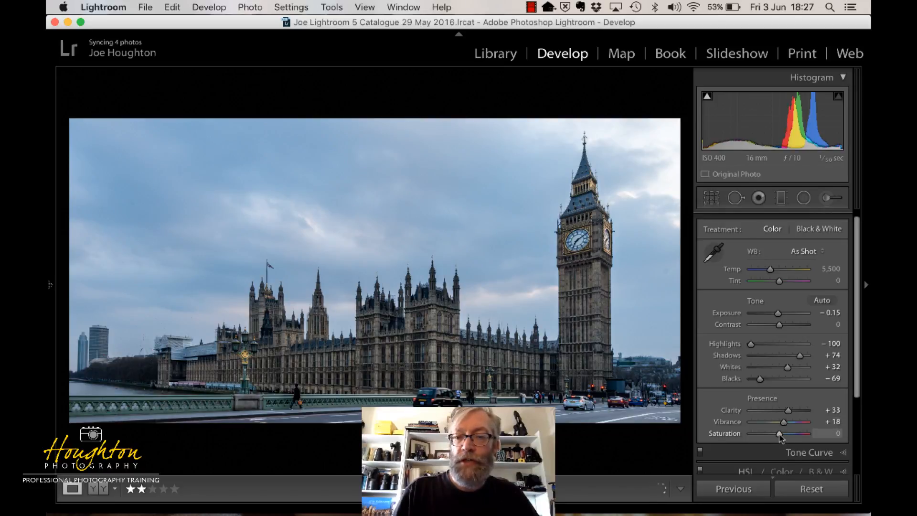
mouse_move(780, 436)
left_mouse_down()
mouse_move(805, 435)
mouse_move(780, 435)
left_mouse_up()
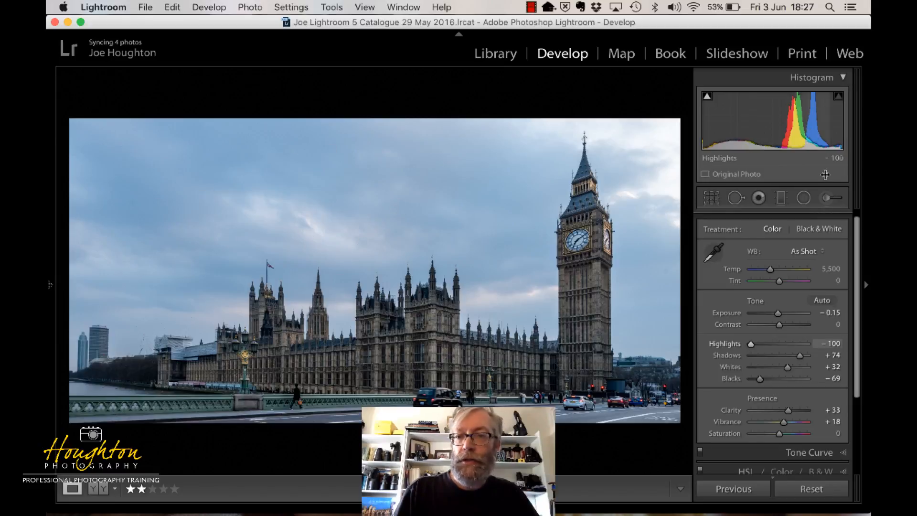
Activate the Adjustment Brush and reset all of its effect settings to zero
left_click(826, 200)
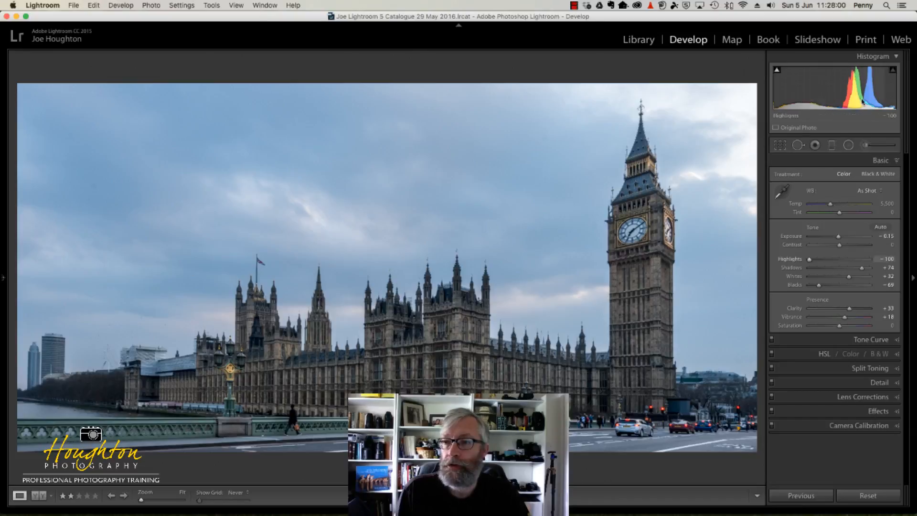
left_click(866, 145)
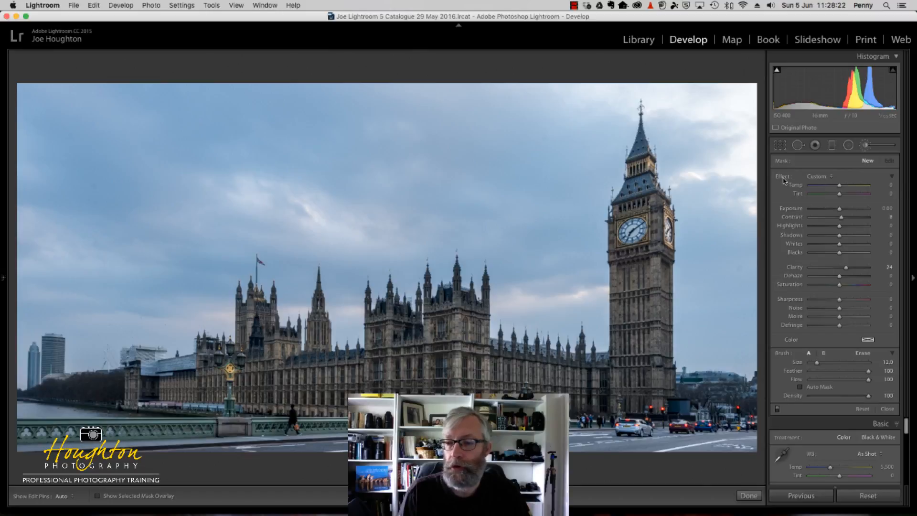
key("alt")
key("alt")
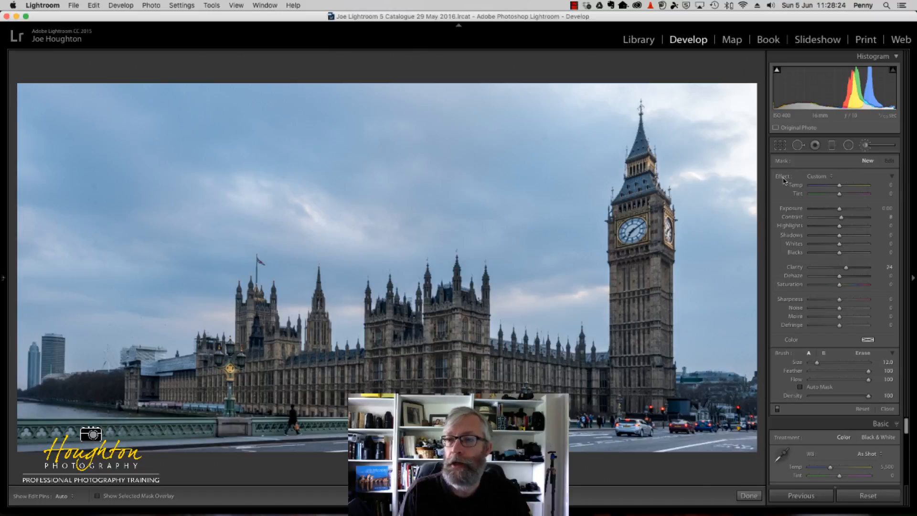
key("alt")
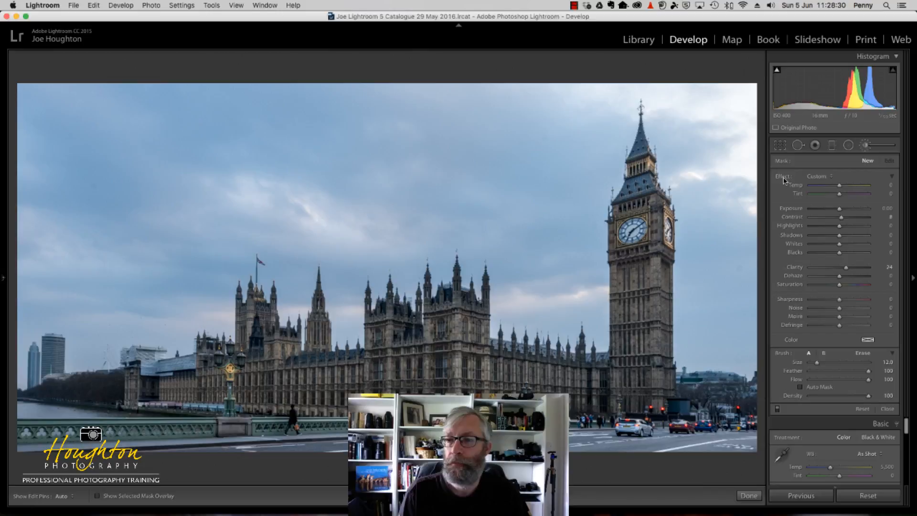
key("alt")
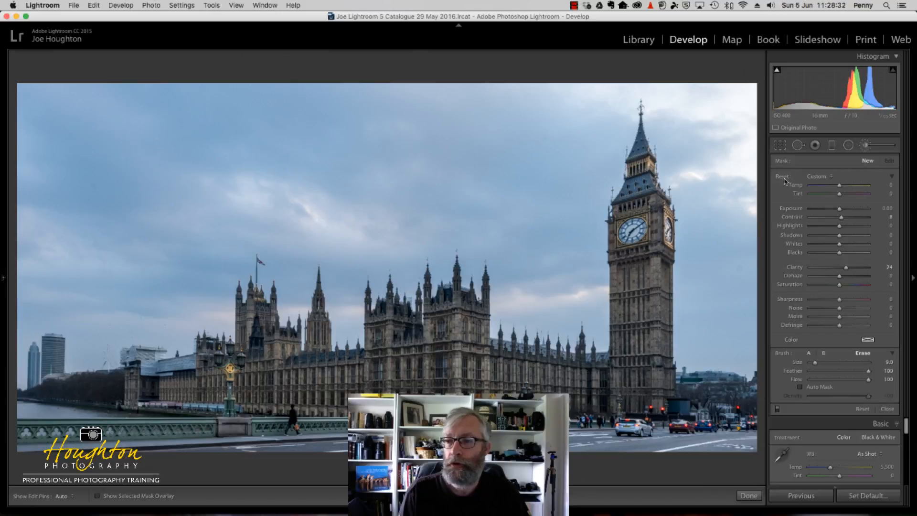
left_click(782, 177, "alt")
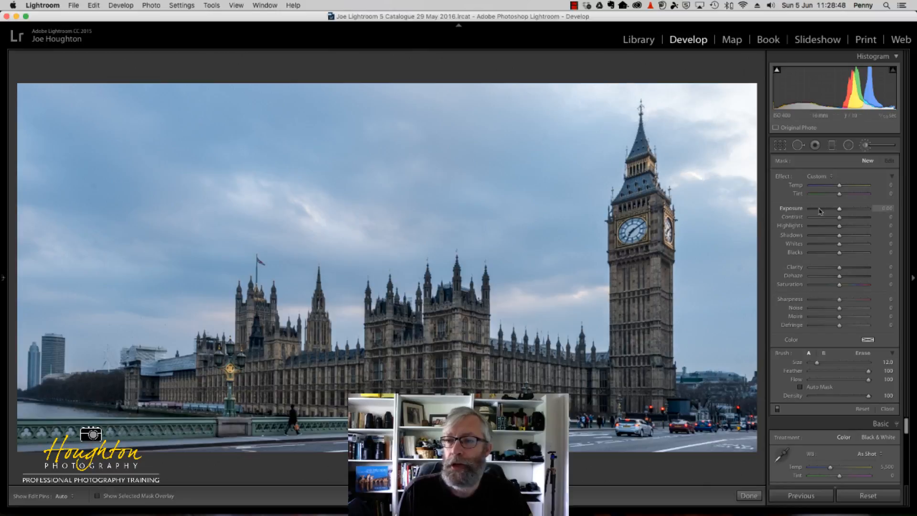
Brush a patch of sky beside Big Ben's spire, trying brush Exposure at 4.00 and settling on −4.00
left_click_drag(841, 213, 788, 212)
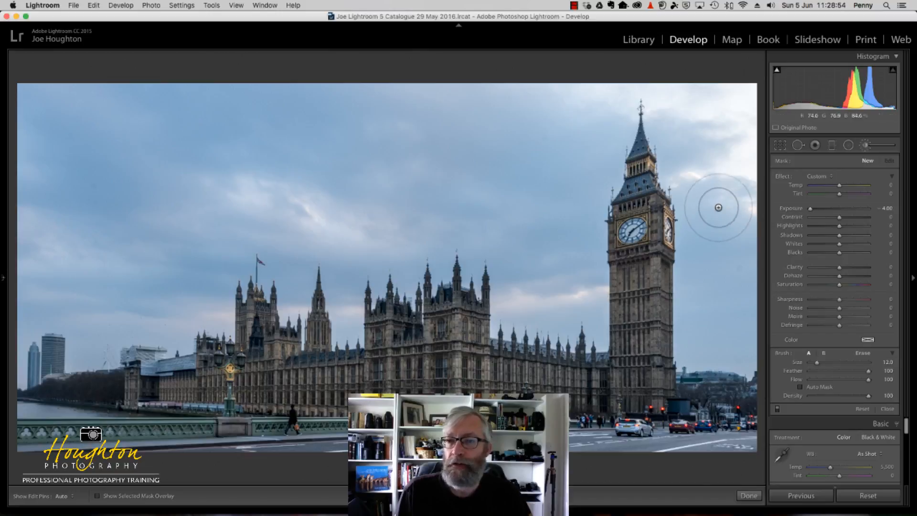
left_click(716, 155)
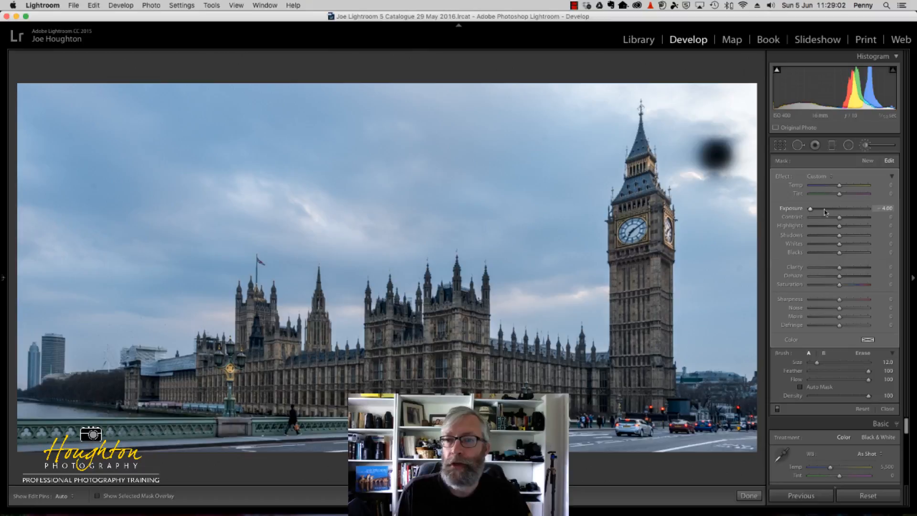
left_click_drag(824, 212, 885, 212)
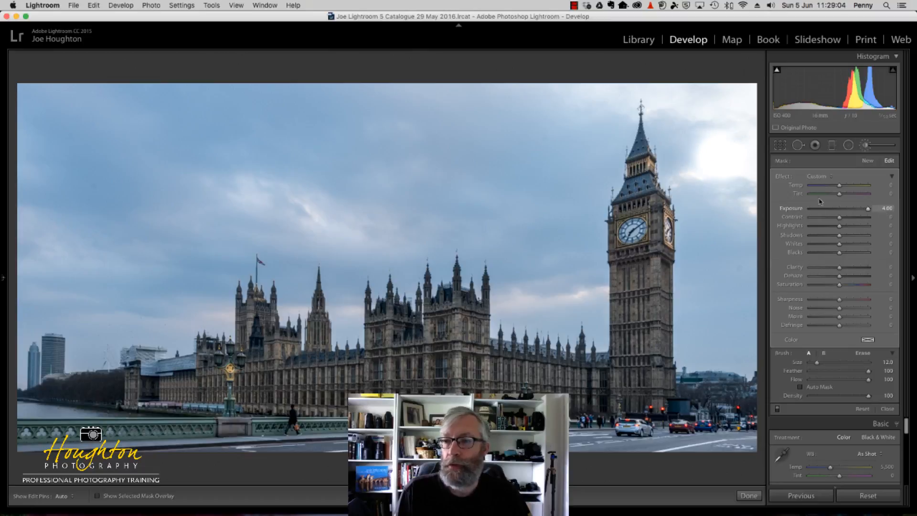
key("h")
mouse_move(706, 129)
left_mouse_down()
mouse_move(696, 107)
mouse_move(723, 108)
left_mouse_up()
left_click_drag(868, 209, 795, 210)
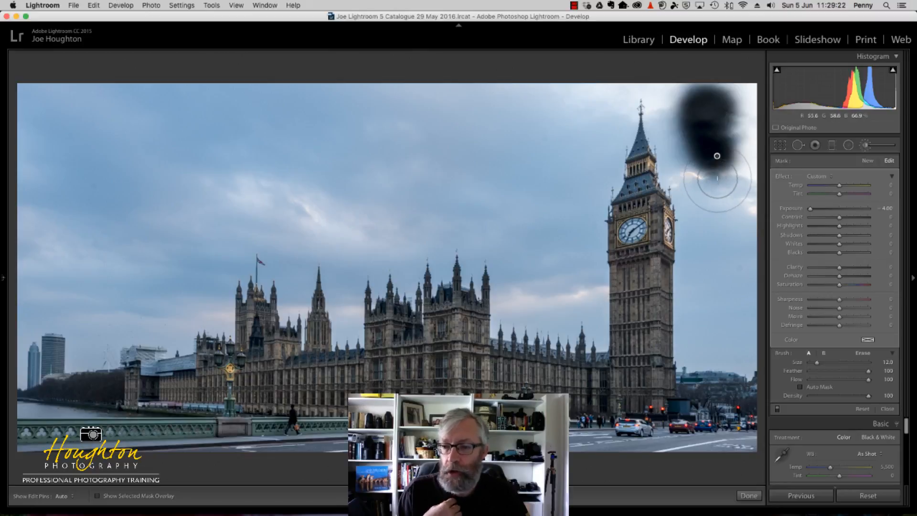
Turn on Auto Mask and paint the sky along the tower's right edge from mid-shaft up to the clock face
left_click(800, 387)
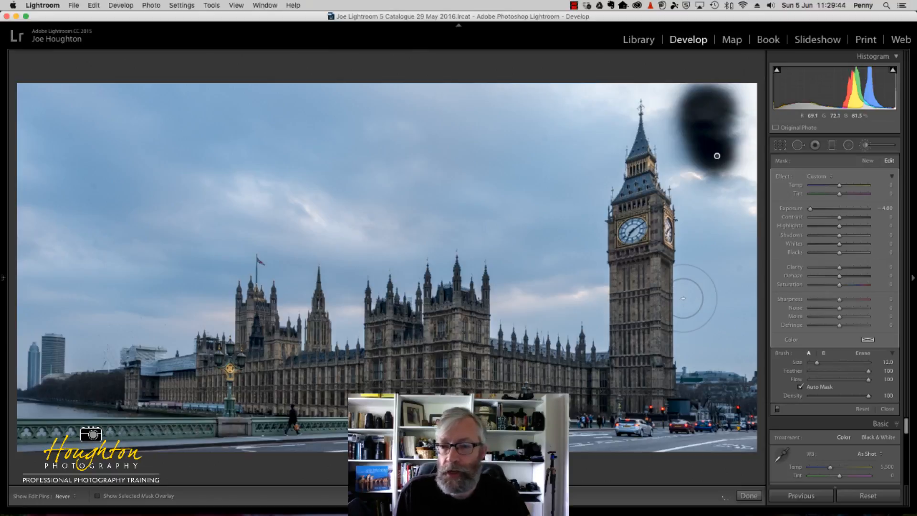
left_click(683, 298)
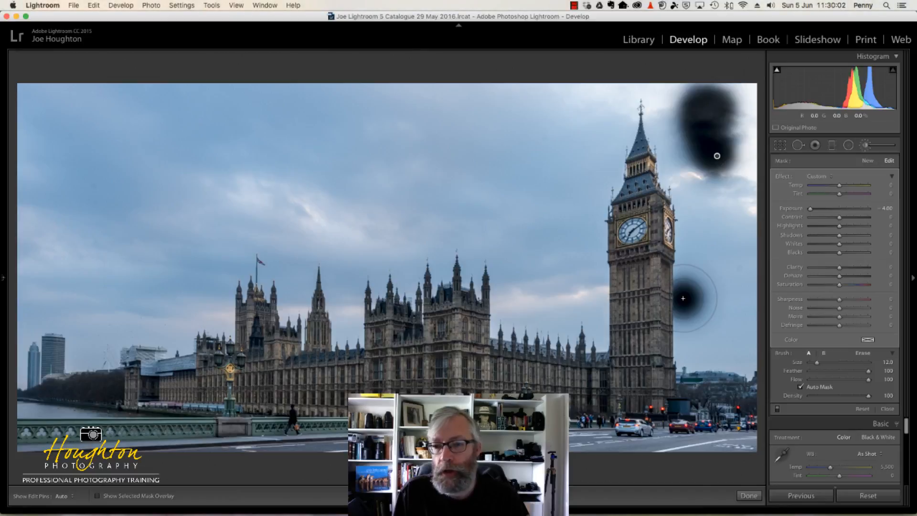
key("h")
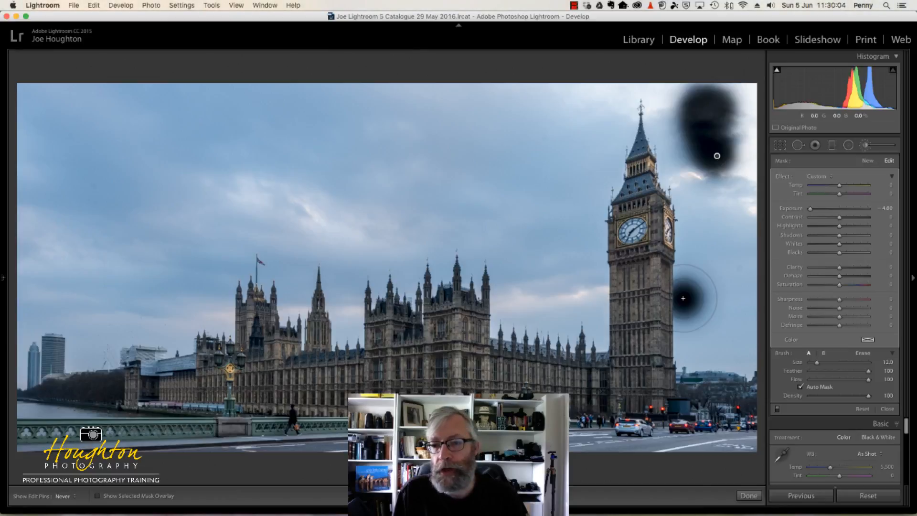
left_click_drag(683, 299, 683, 208)
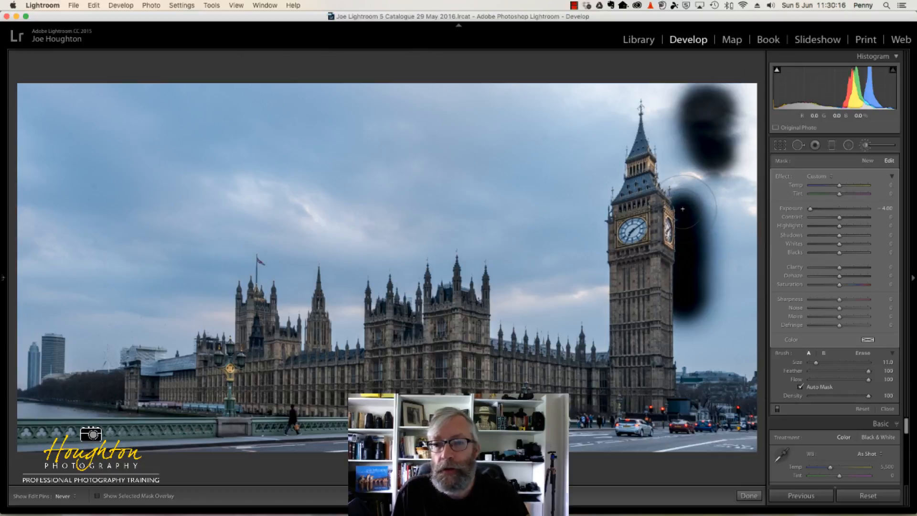
left_click_drag(682, 209, 683, 211)
Reduce the brush size to 6.0 and paint down the tower's right edge and along the skyline to the photo's right border
scroll(683, 224, "down", 1)
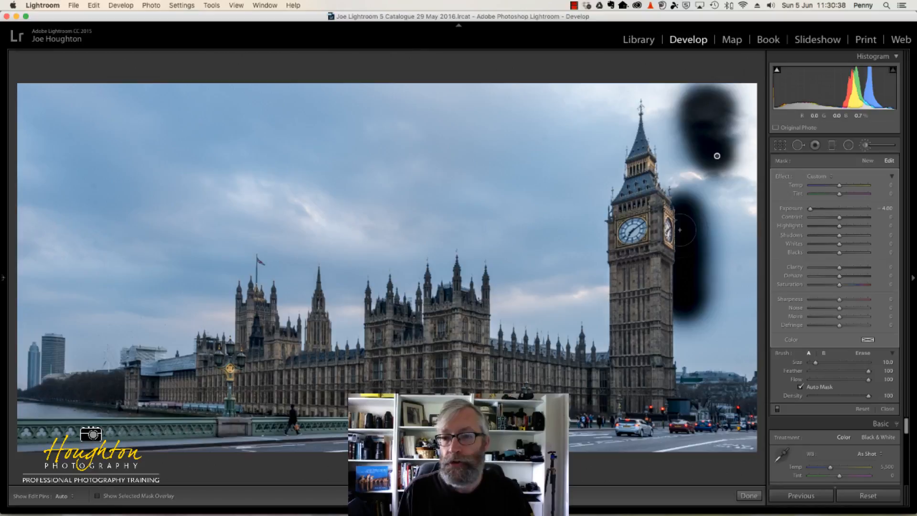
scroll(679, 229, "down", 2)
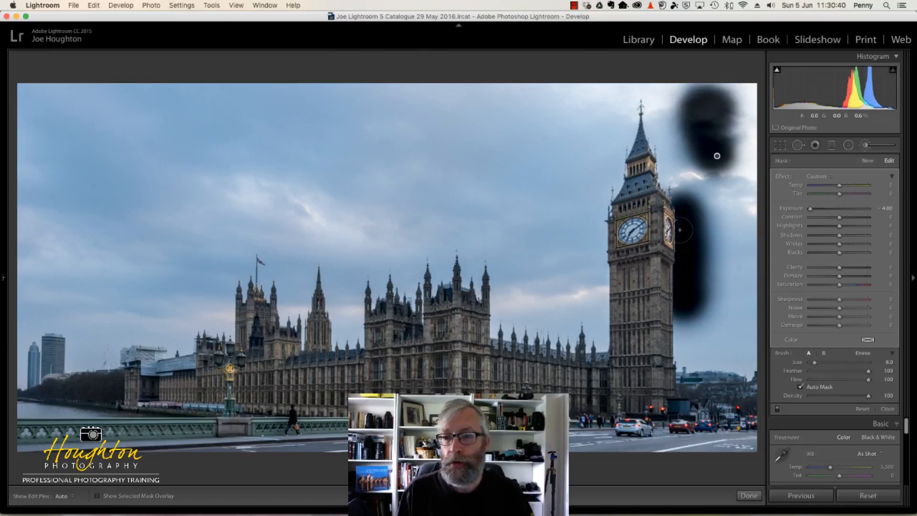
scroll(680, 229, "down", 3)
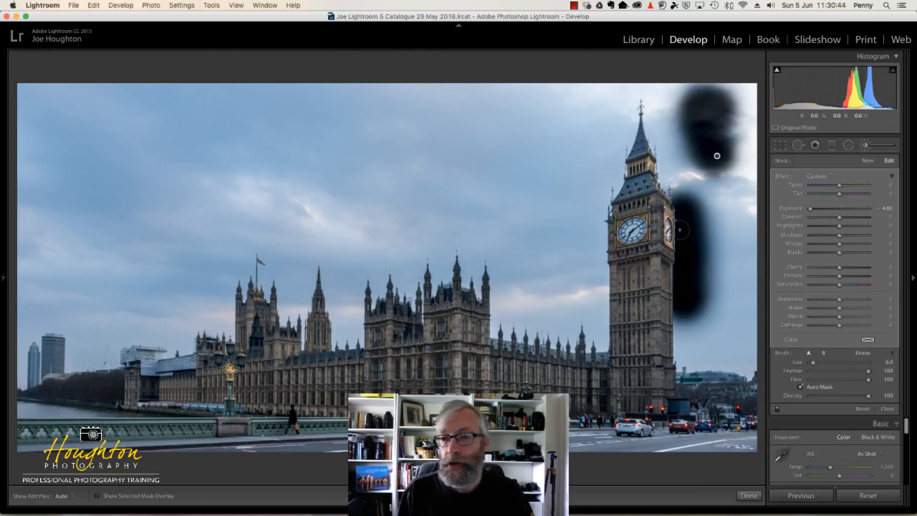
scroll(680, 230, "up", 3)
scroll(680, 230, "down", 3)
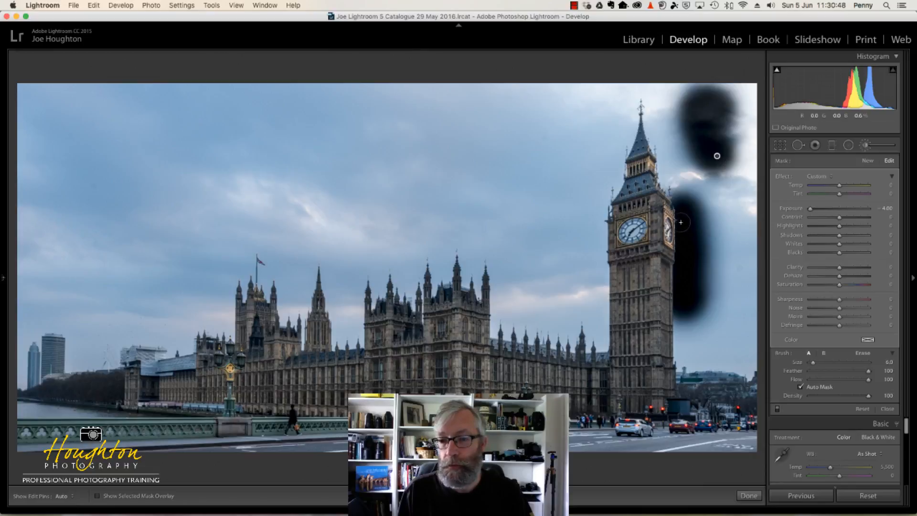
key("h")
key("h")
mouse_move(678, 313)
left_mouse_down()
mouse_move(681, 365)
mouse_move(754, 362)
left_mouse_up()
Increase the brush size to 12.0 and paint the sky around the spire, ending beside the clock on the tower's left side
key("]")
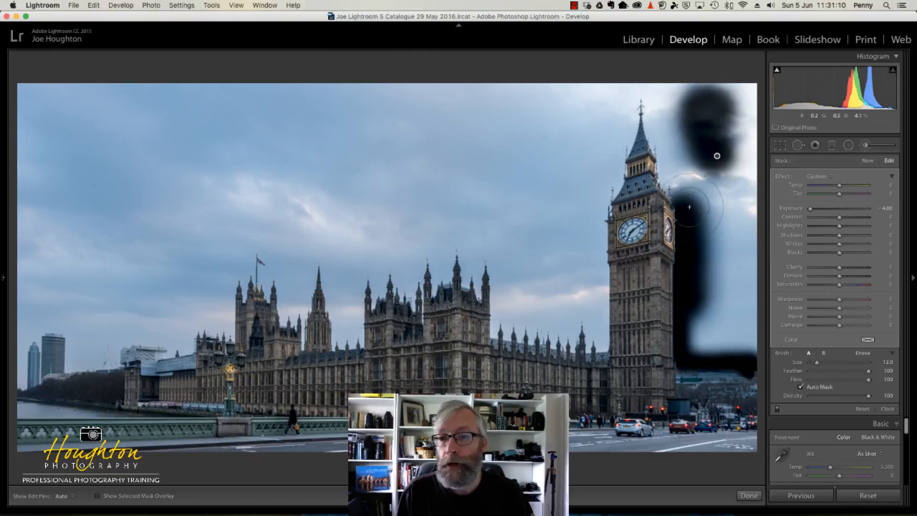
key("]")
key("]")
key("]")
key("]")
key("]")
mouse_move(687, 194)
left_mouse_down()
mouse_move(668, 164)
mouse_move(659, 96)
mouse_move(638, 95)
mouse_move(609, 103)
mouse_move(624, 109)
mouse_move(594, 209)
left_mouse_up()
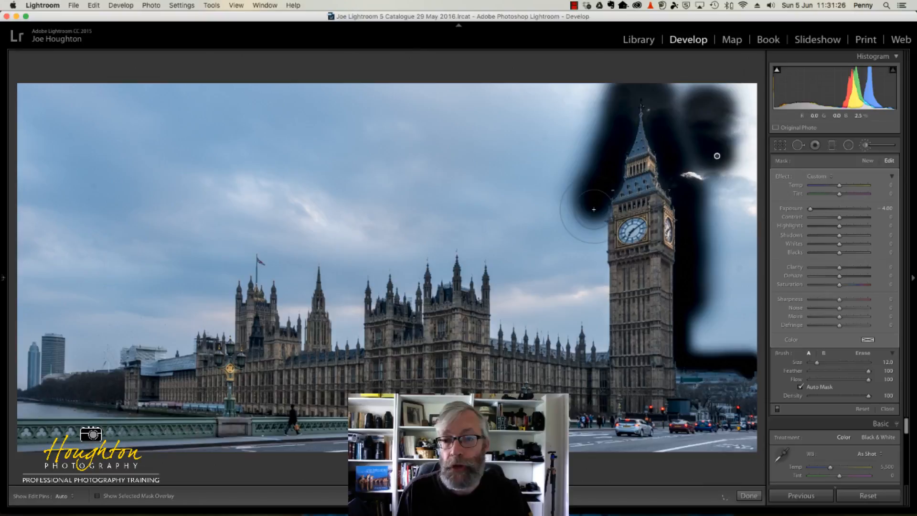
Reduce the brush size to 8.0 and paint the sky down the tower's left edge to the Parliament roofline
scroll(594, 209, "down", 3)
scroll(594, 209, "down", 1)
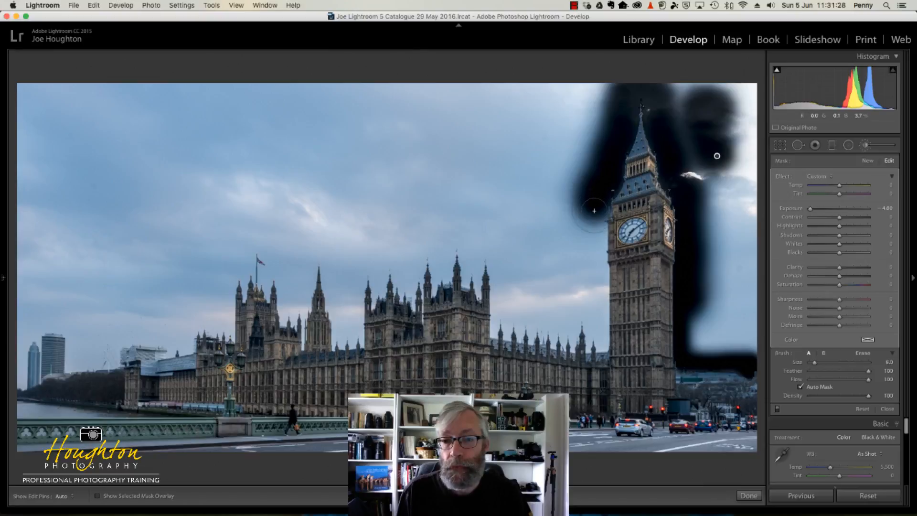
key("h")
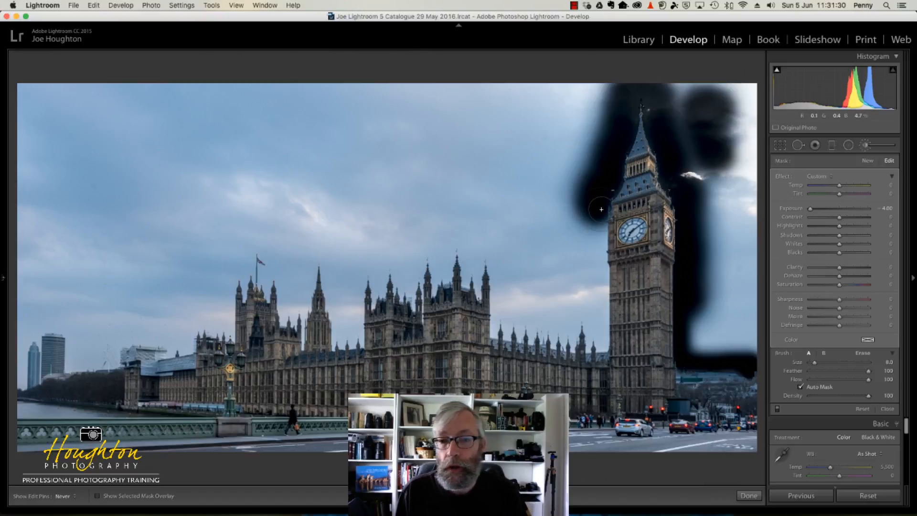
left_click_drag(599, 220, 603, 345)
key("h")
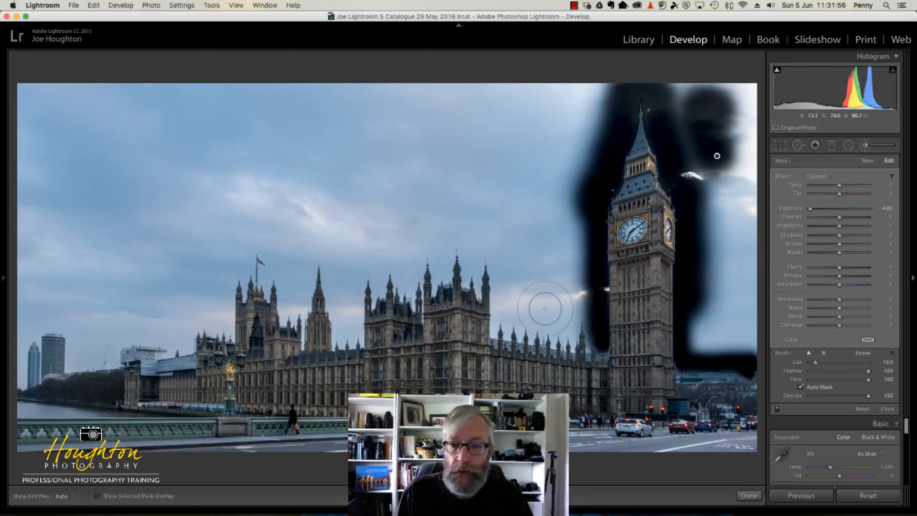
Enlarge the brush to size 37.0 and paint the sky above the low roofline just left of the clock tower
scroll(545, 309, "up", 6)
scroll(545, 309, "up", 7)
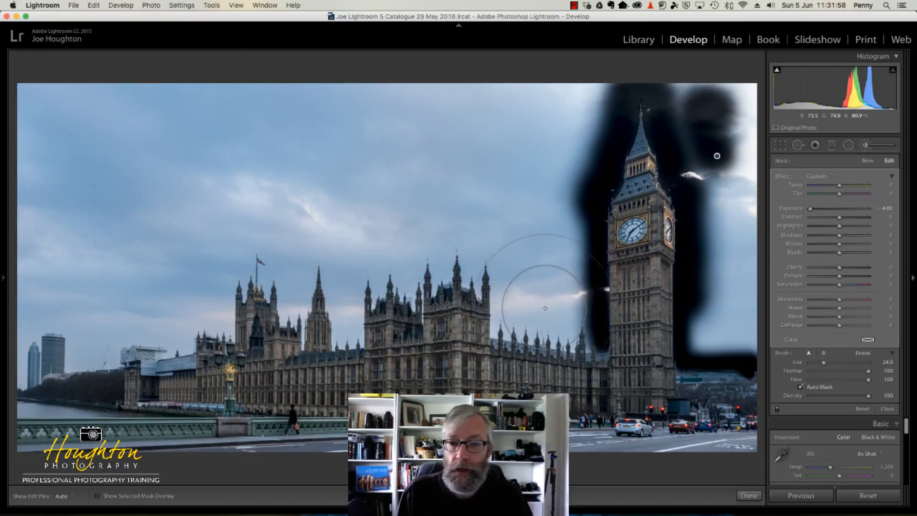
scroll(545, 308, "up", 2)
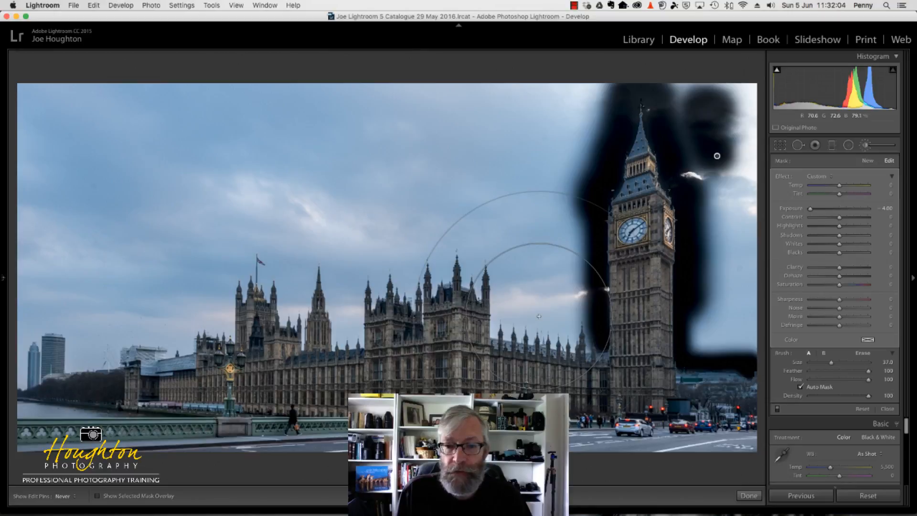
left_click(539, 316)
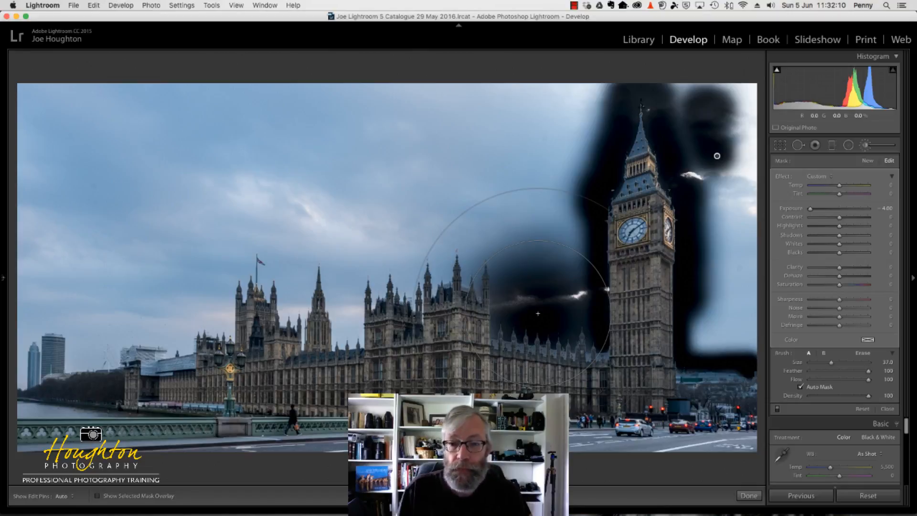
Enlarge the brush to size 44.0 and paint the sky behind the Parliament spires, working left to the flag tower
scroll(537, 313, "up", 5)
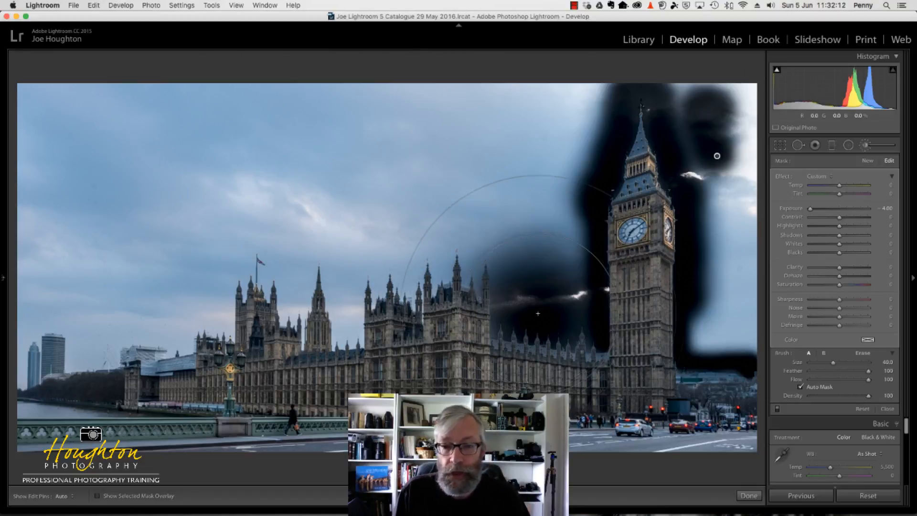
left_click(537, 313)
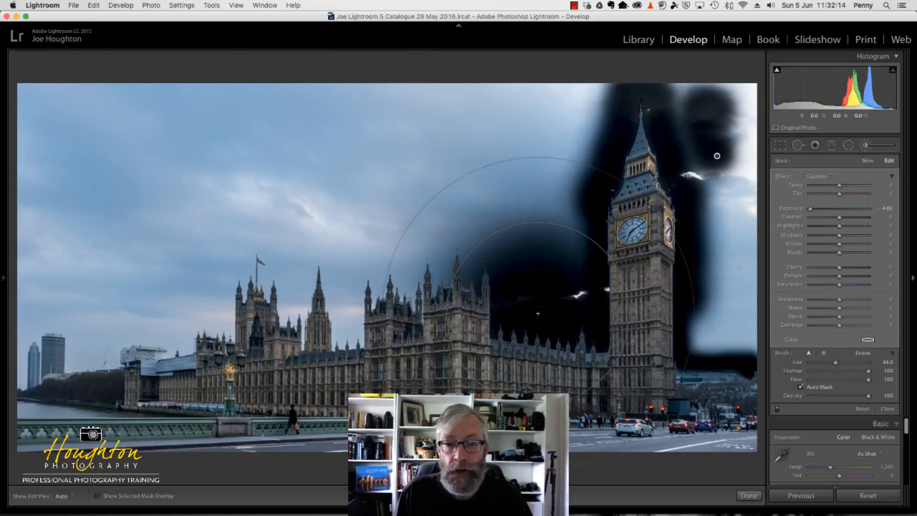
left_click(470, 262)
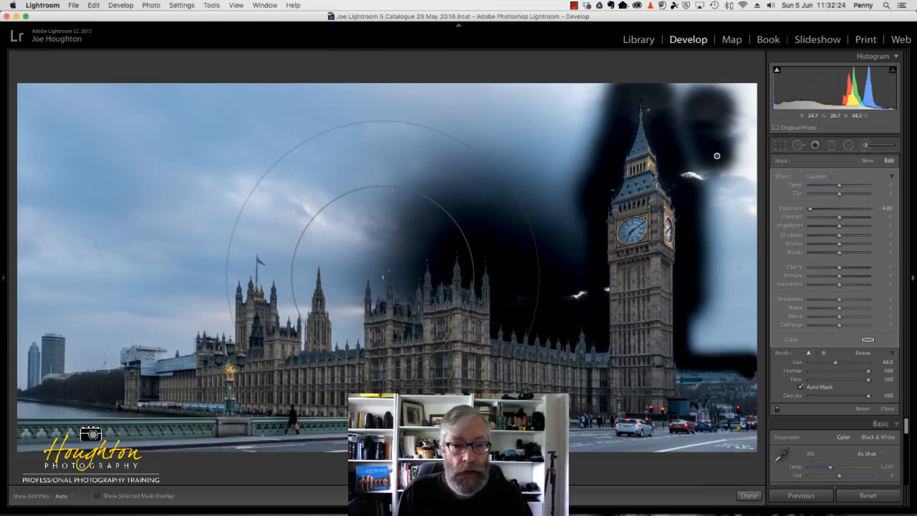
left_click(383, 277)
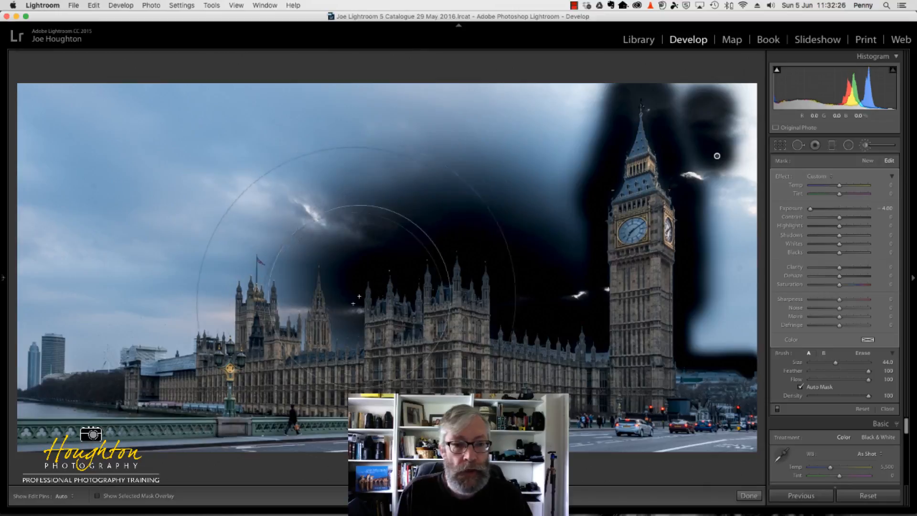
left_click(349, 317)
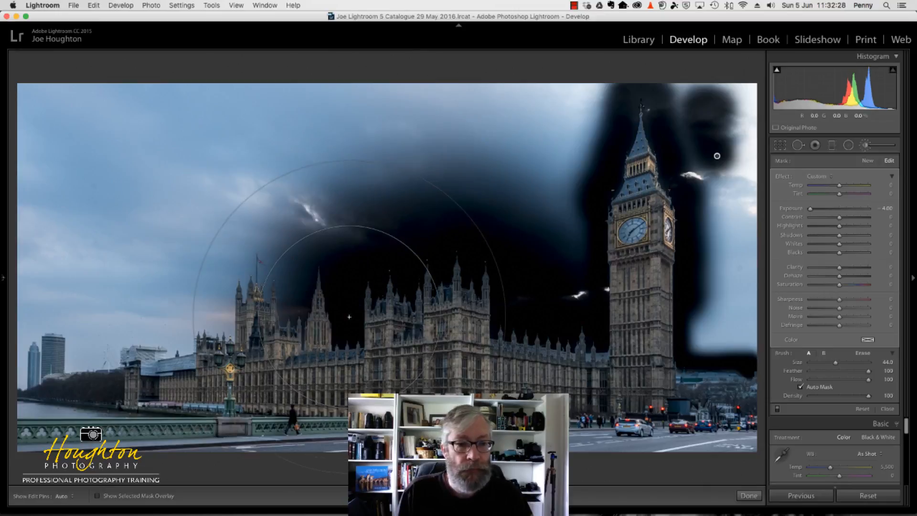
left_click(289, 298)
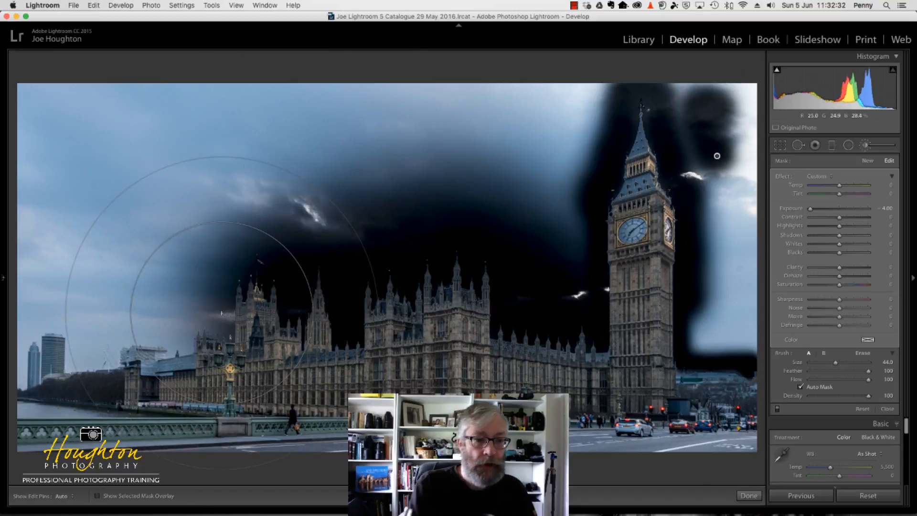
Try a brush stroke over the sky left of the flag tower and undo it
left_click(221, 313)
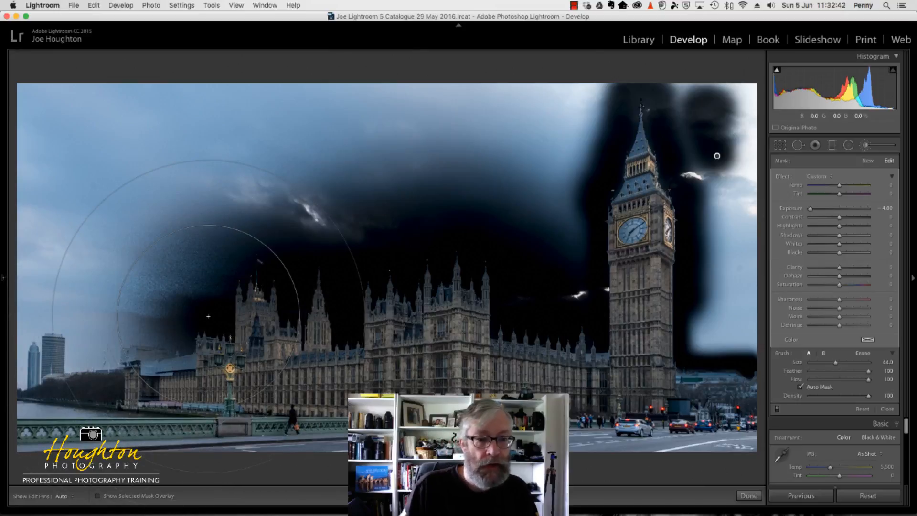
key("super+z")
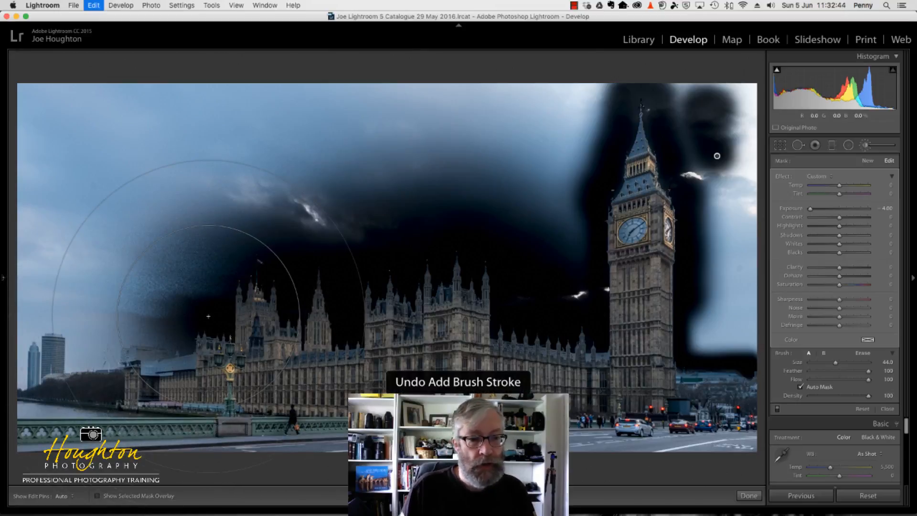
key("super+z")
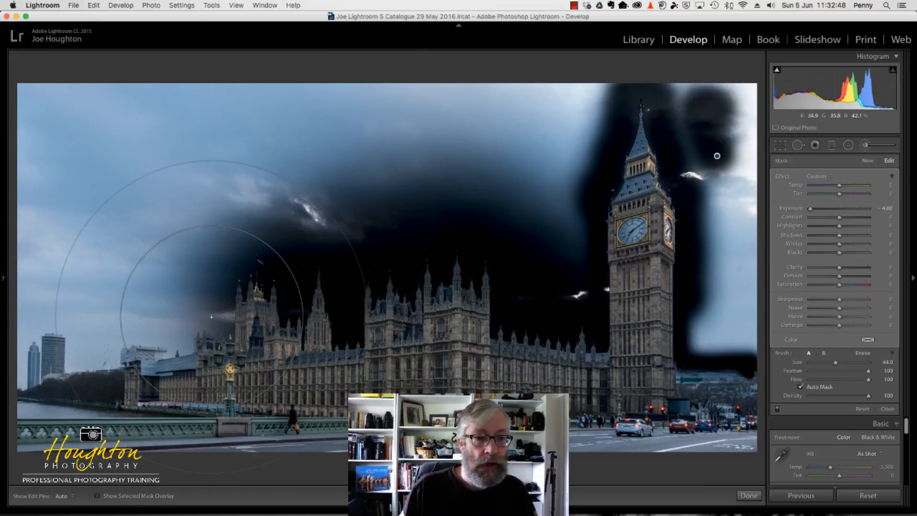
Reduce the brush size to 24.0 and paint the sky just left of the flag tower
scroll(211, 315, "down", 7)
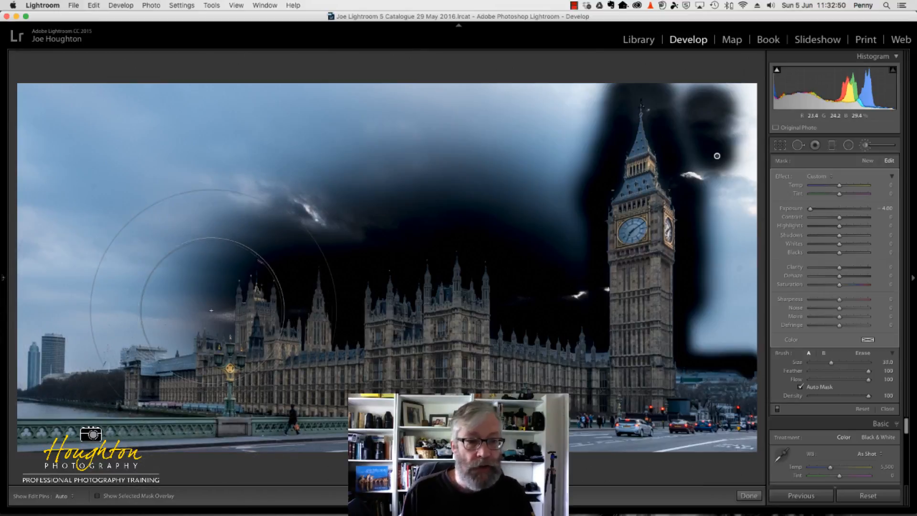
scroll(211, 310, "down", 13)
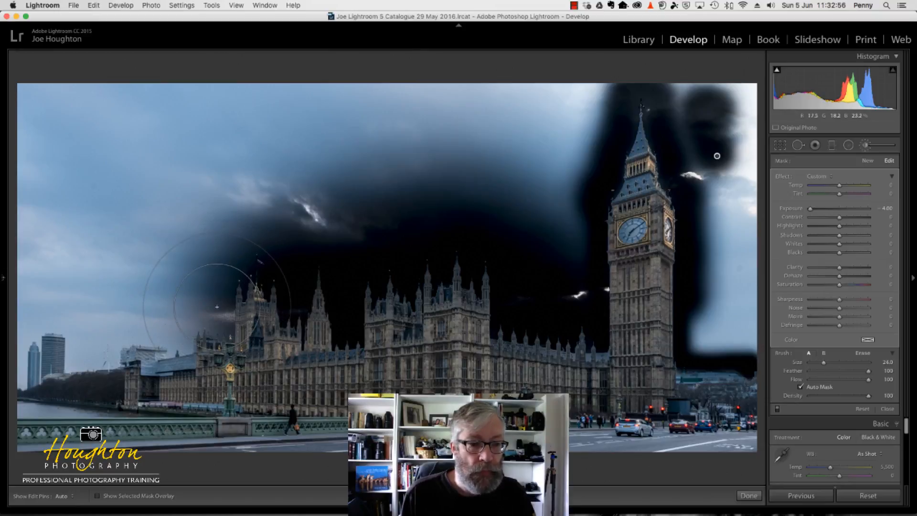
left_click(217, 306)
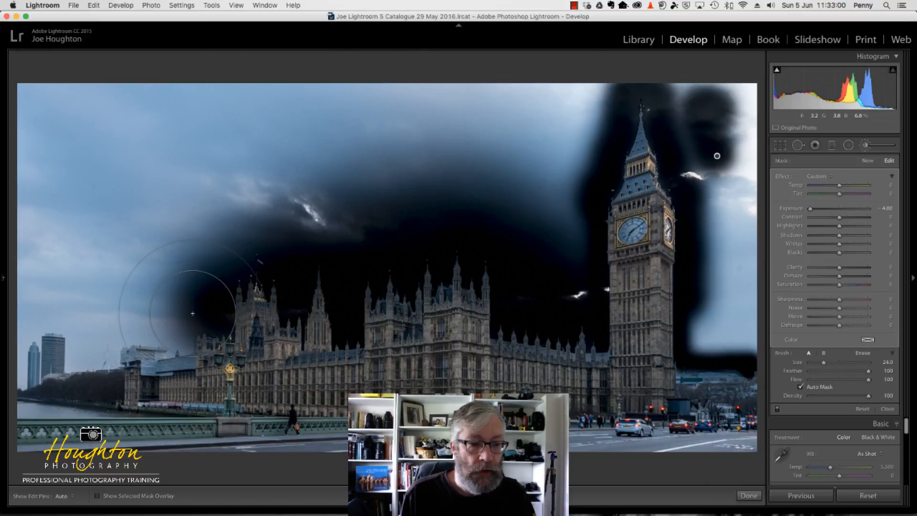
Reduce the brush size to 18.0, extend the painted sky left and down from the flag tower, and undo the last stroke
key("bracketleft")
key("bracketleft")
key("bracketleft")
key("bracketleft")
key("bracketleft")
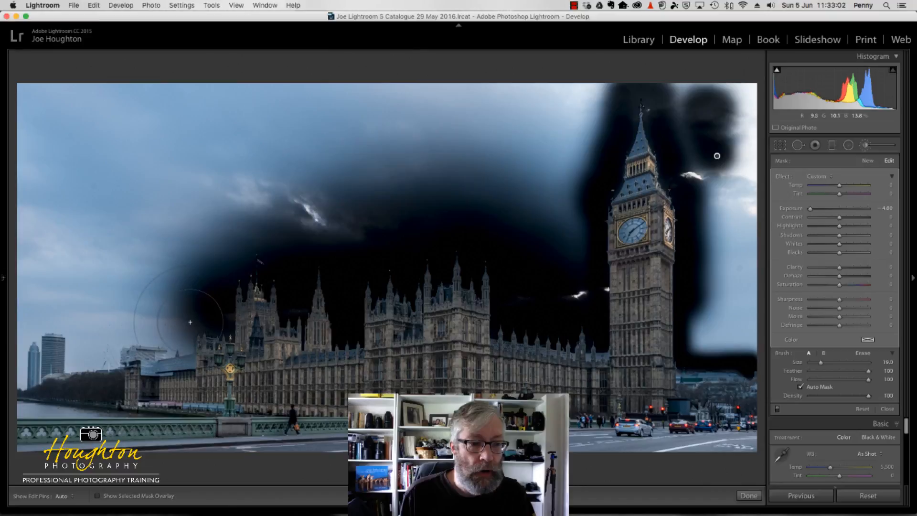
left_click(190, 322)
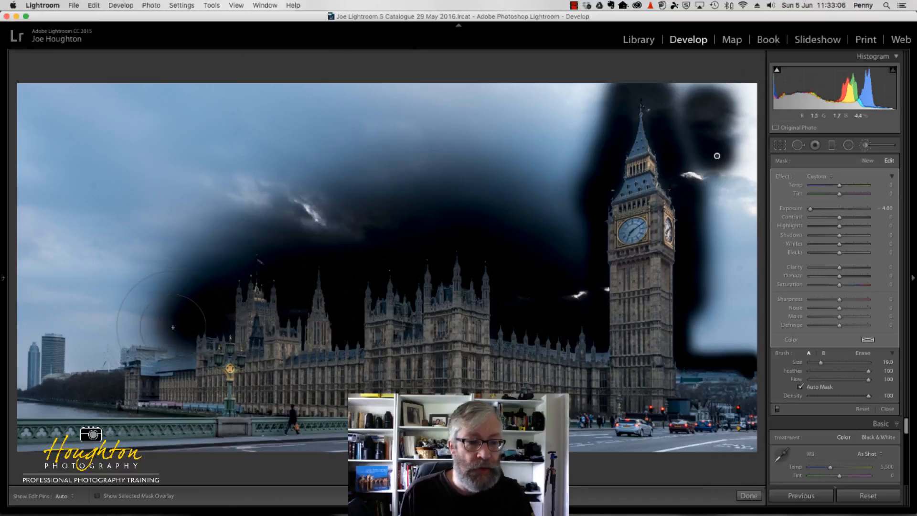
left_click(172, 328)
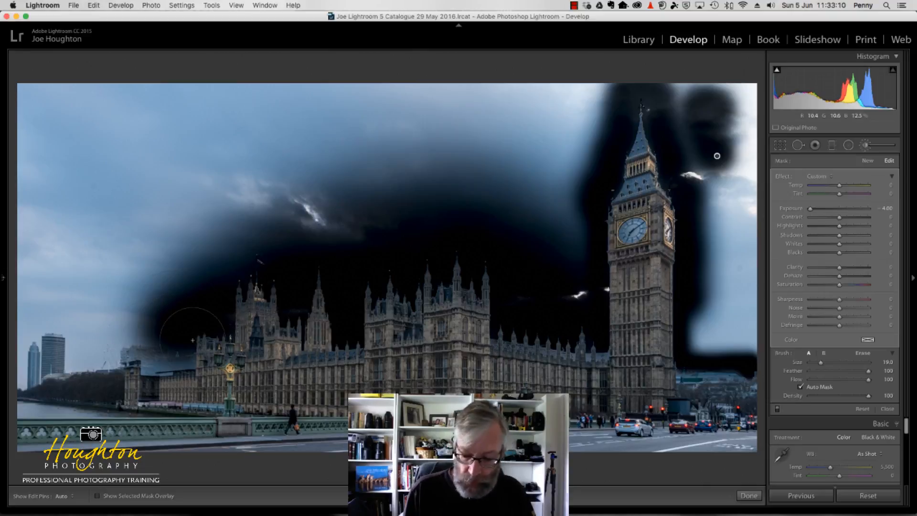
key("super+z")
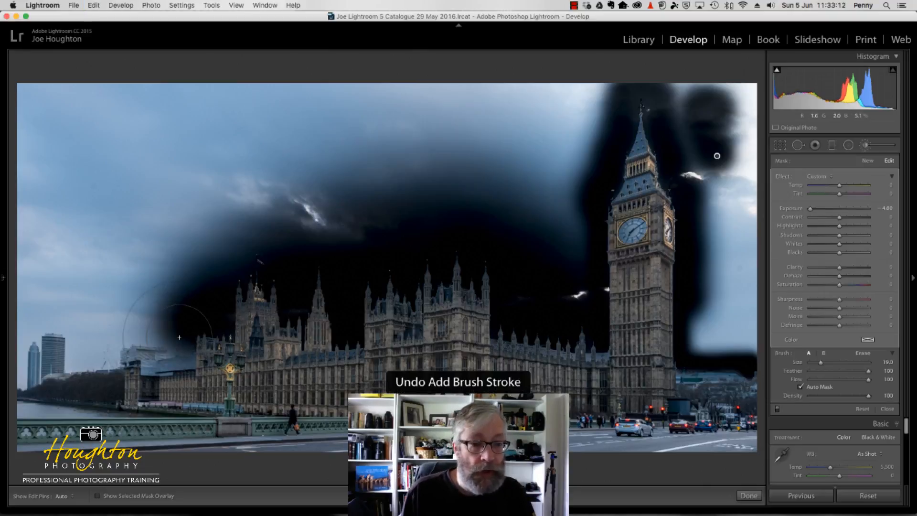
Reduce the brush size to 9.0 and paint the sky along the low riverside roofline to the high-rise and up its right side
key("bracketleft")
key("bracketleft")
key("bracketleft")
key("bracketleft")
key("bracketleft")
key("bracketleft")
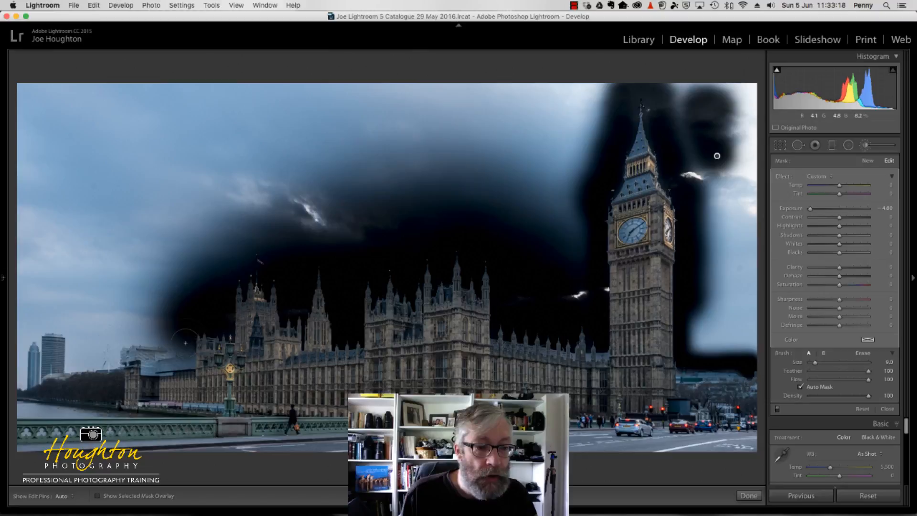
left_click(185, 343)
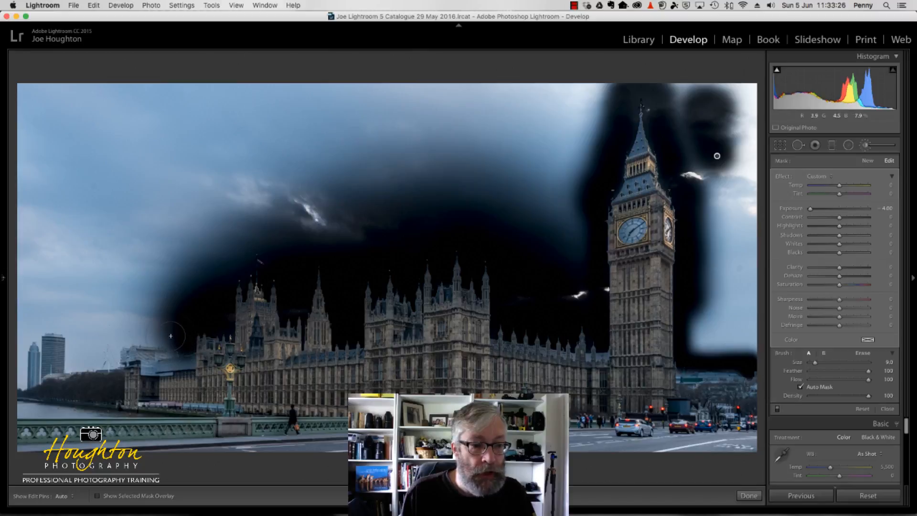
key("h")
mouse_move(157, 330)
left_mouse_down()
mouse_move(107, 332)
mouse_move(106, 362)
mouse_move(79, 360)
left_mouse_up()
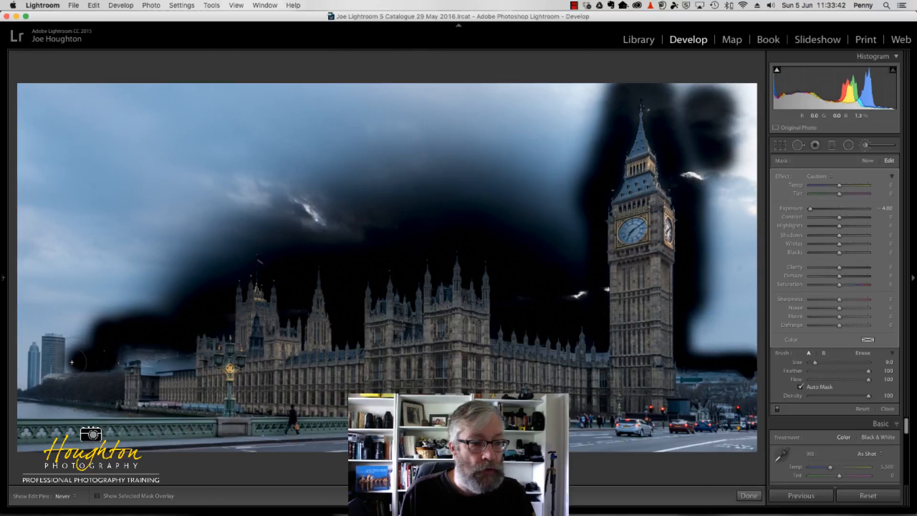
left_click_drag(71, 362, 68, 362)
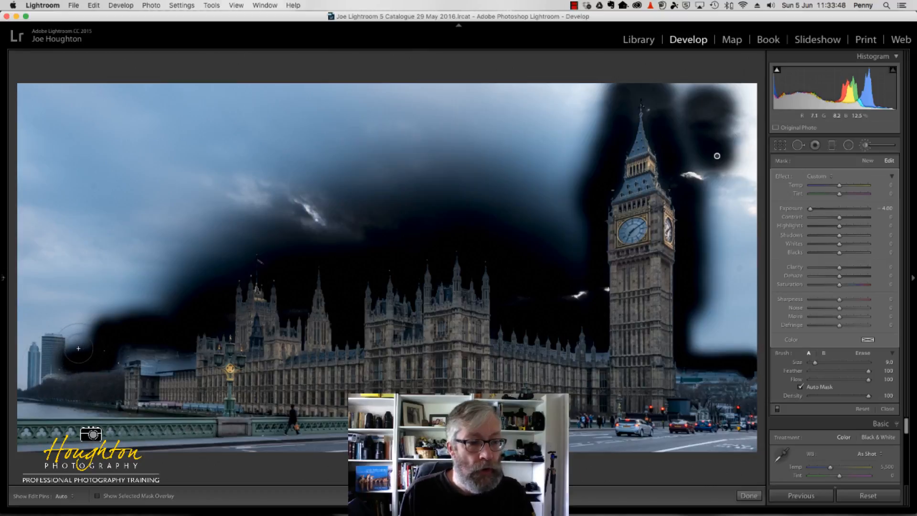
left_click_drag(79, 349, 65, 312)
Paint the sky around the distant high-rises at the photo's left edge with brush size 29.0, reducing it to 22.0 for the lower part
scroll(64, 302, "up", 5)
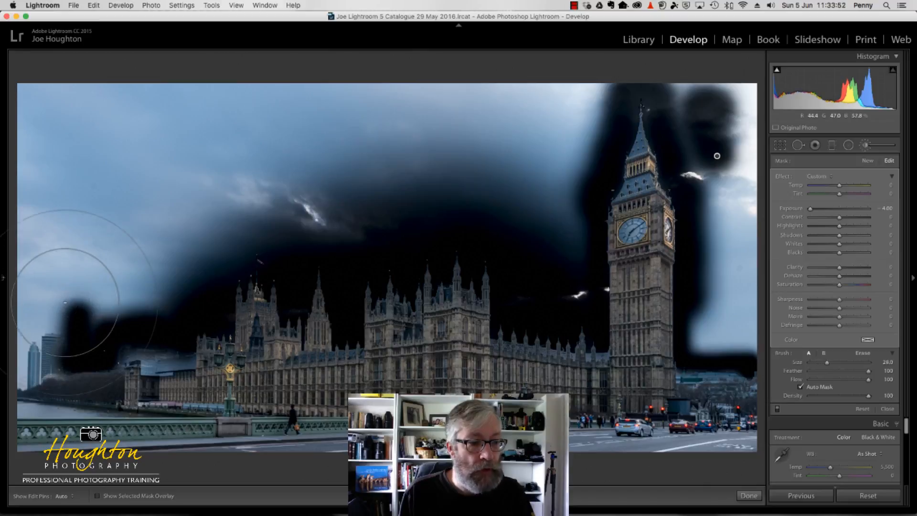
left_click(33, 333)
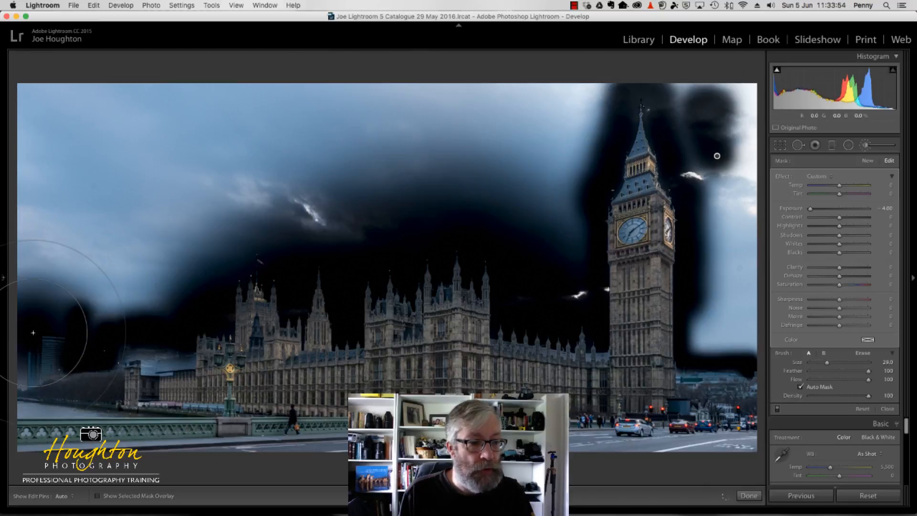
scroll(28, 339, "down", 6)
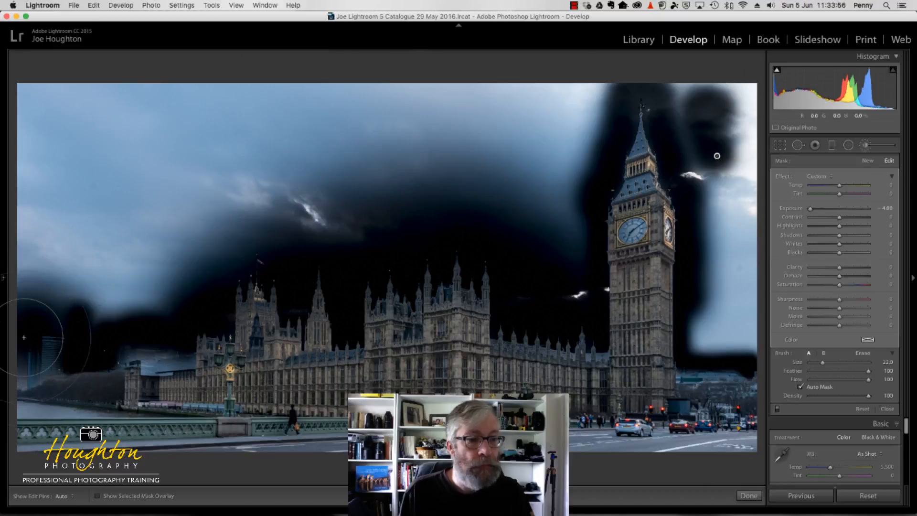
left_click(24, 368)
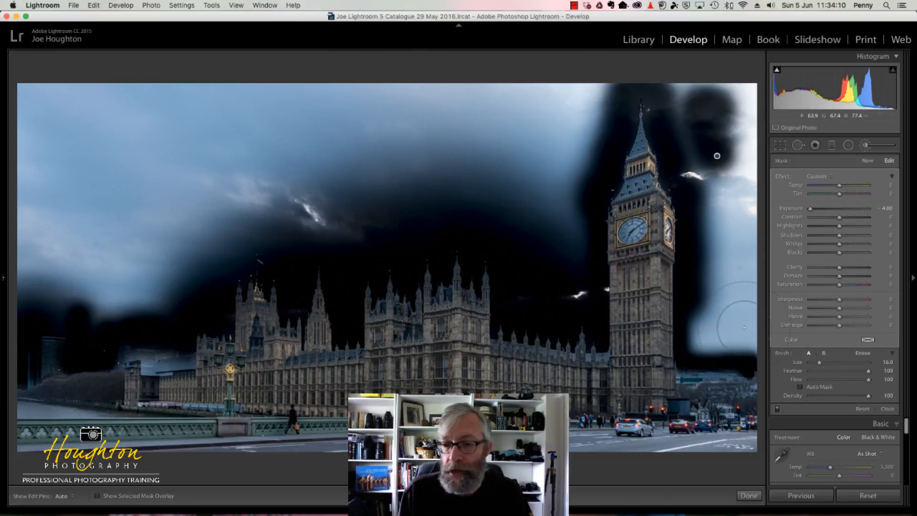
Try painting the sky right of the clock tower with Auto Mask off and feather 100, and undo the strokes
key("[")
key("[")
key("[")
key("[")
key("[")
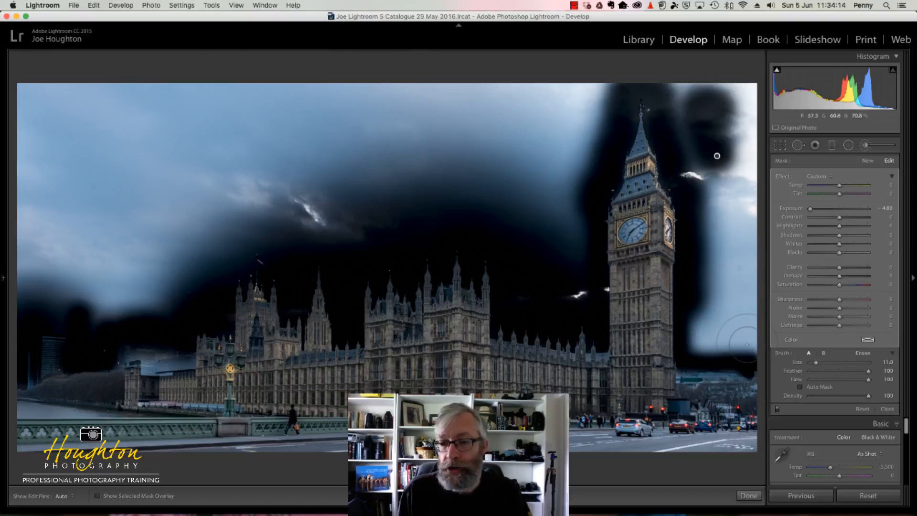
key("h")
mouse_move(740, 334)
left_mouse_down()
mouse_move(706, 341)
mouse_move(696, 329)
mouse_move(702, 308)
mouse_move(736, 301)
mouse_move(762, 321)
mouse_move(738, 191)
mouse_move(724, 210)
mouse_move(719, 205)
mouse_move(712, 291)
left_mouse_up()
scroll(707, 199, "up", 2)
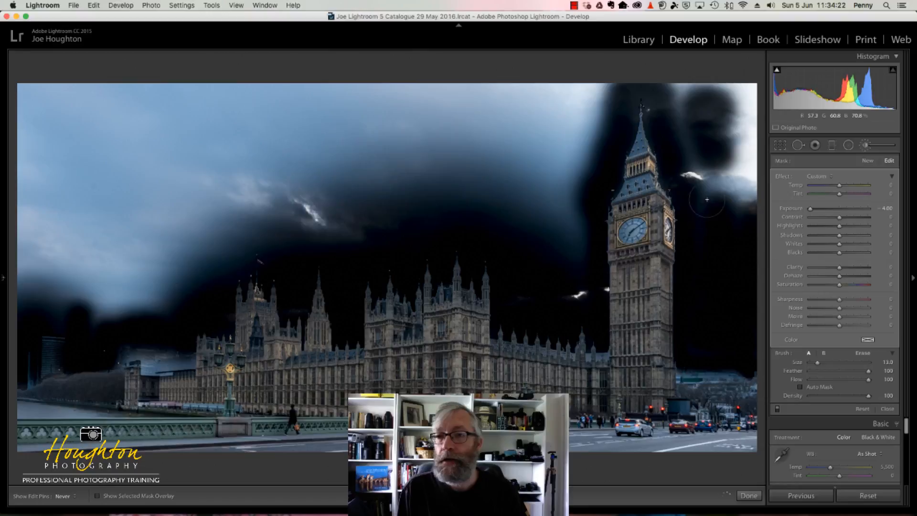
mouse_move(707, 199)
left_mouse_down()
mouse_move(703, 169)
mouse_move(688, 175)
mouse_move(722, 184)
mouse_move(738, 202)
mouse_move(743, 193)
mouse_move(741, 91)
mouse_move(758, 80)
mouse_move(757, 221)
mouse_move(718, 63)
mouse_move(718, 192)
mouse_move(695, 146)
mouse_move(684, 88)
left_mouse_up()
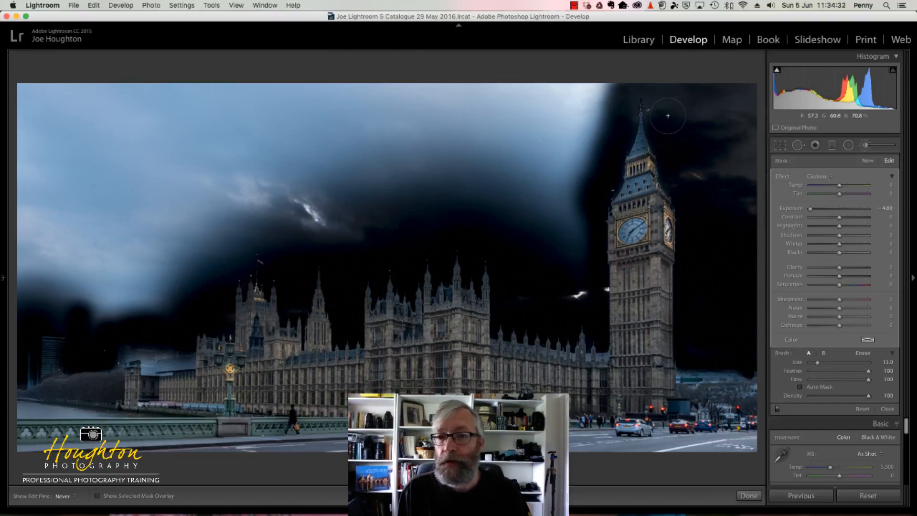
left_click_drag(668, 115, 673, 109)
key("bracketright")
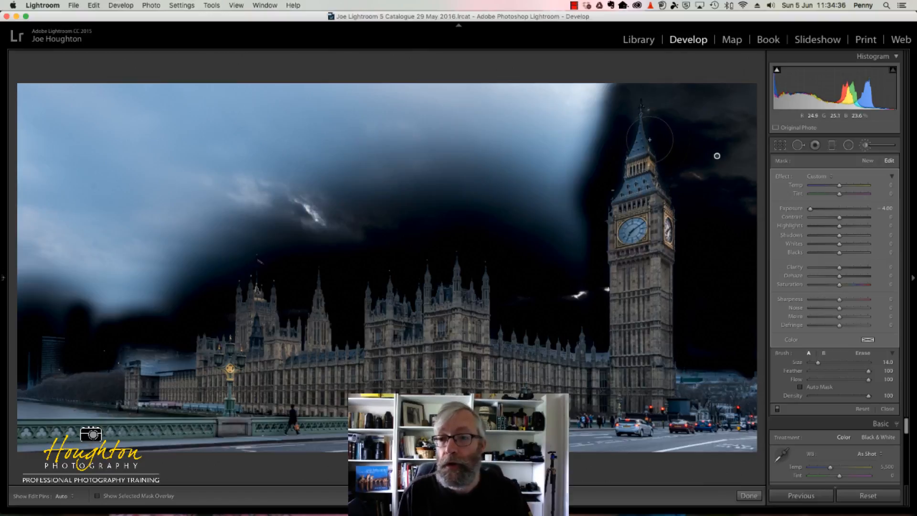
key("super+z")
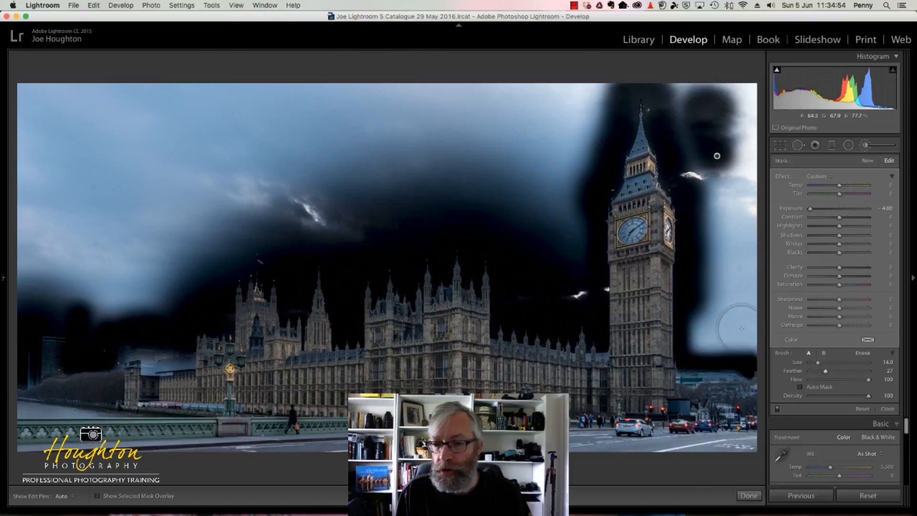
With Auto Mask off and feather 27, paint the sky right of the clock tower, then its left side at brush size 25.0
mouse_move(739, 338)
left_mouse_down()
mouse_move(695, 329)
mouse_move(693, 298)
mouse_move(709, 318)
mouse_move(721, 200)
mouse_move(714, 184)
mouse_move(746, 306)
mouse_move(750, 86)
mouse_move(683, 85)
mouse_move(683, 162)
mouse_move(700, 179)
mouse_move(721, 172)
left_mouse_up()
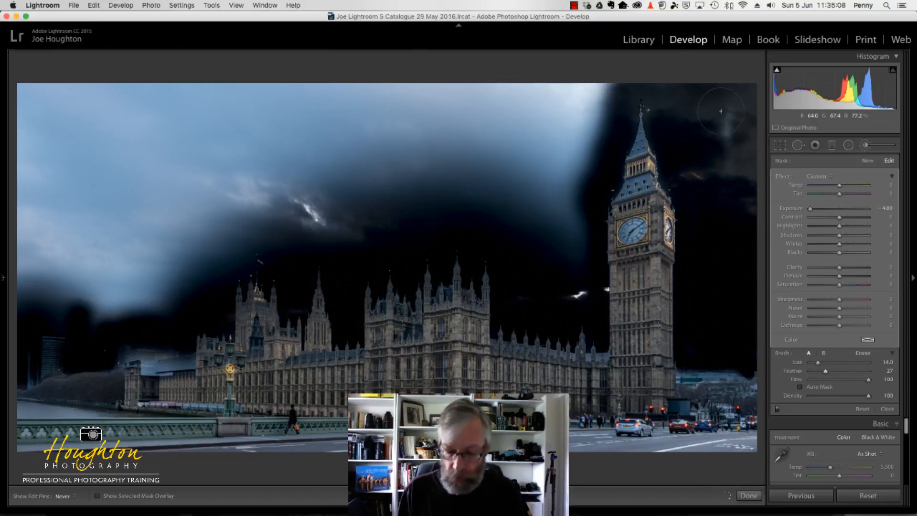
scroll(592, 99, "up", 1)
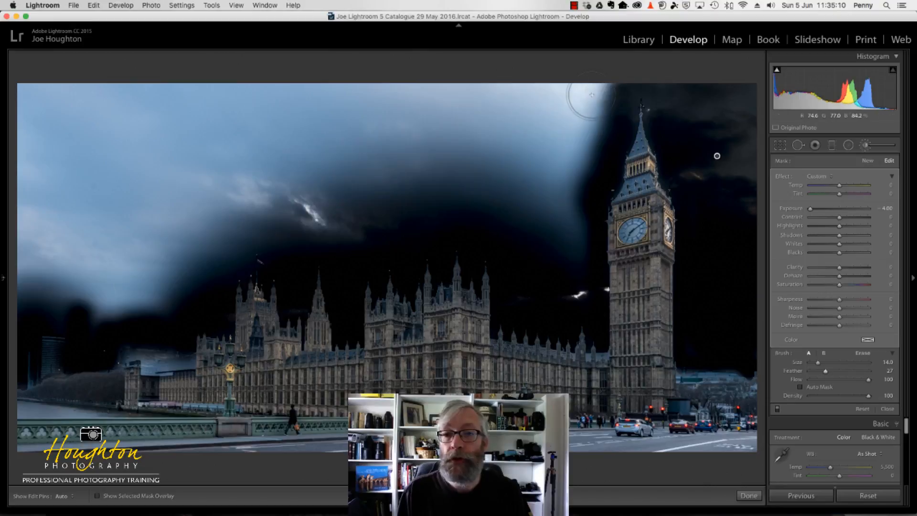
scroll(560, 128, "up", 5)
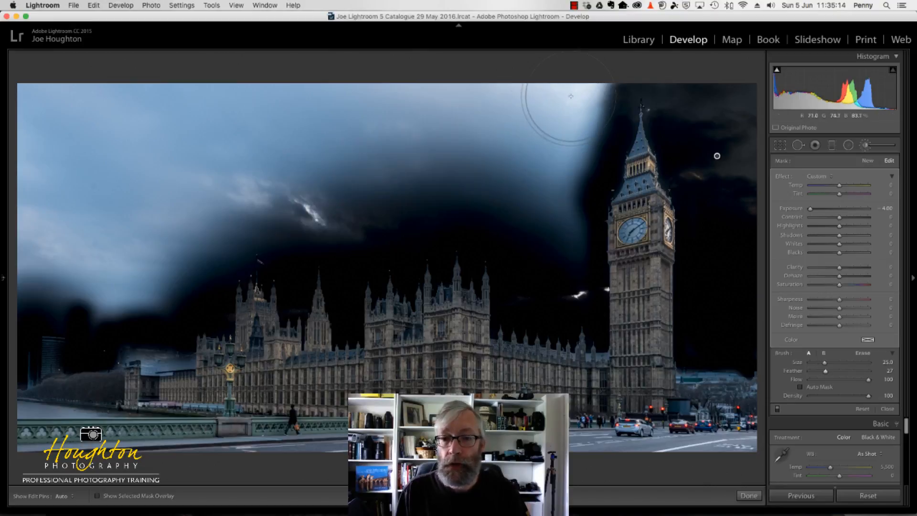
left_click_drag(560, 106, 567, 110)
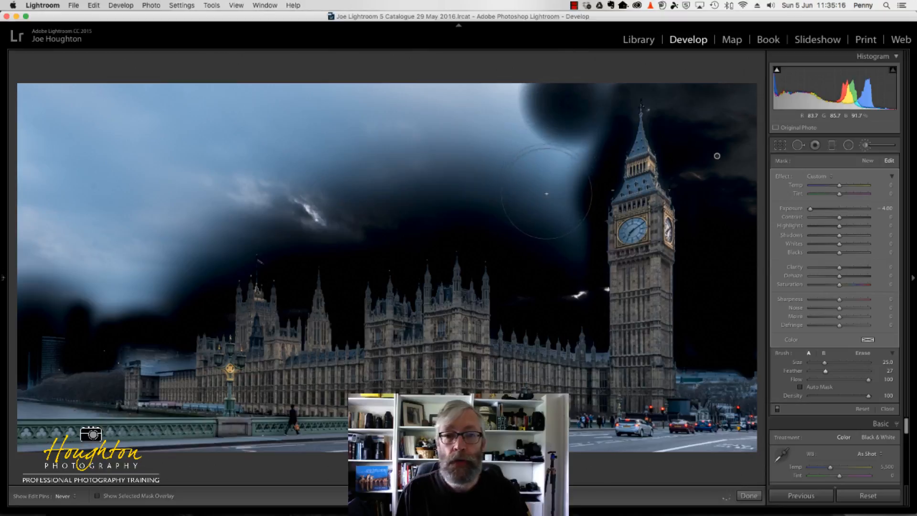
mouse_move(546, 193)
left_mouse_down()
mouse_move(548, 250)
mouse_move(536, 123)
mouse_move(504, 104)
mouse_move(490, 108)
left_mouse_up()
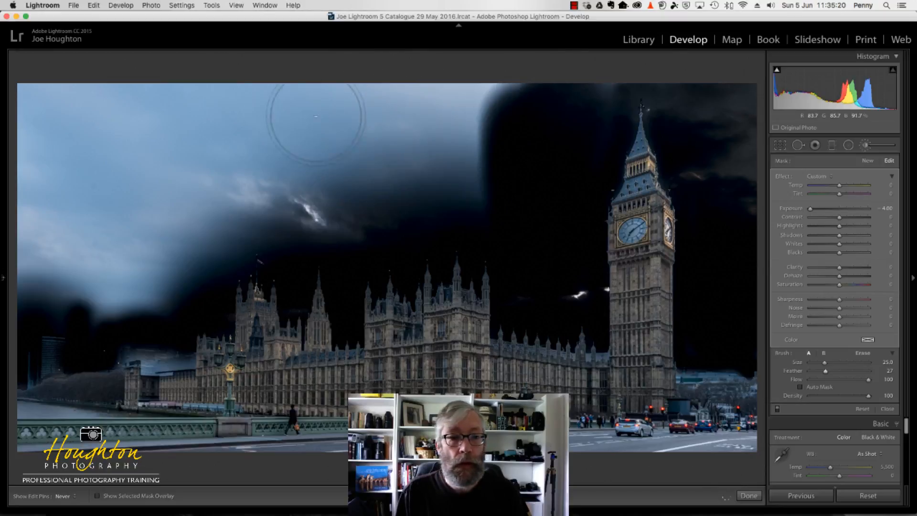
Paint the remaining open sky above Parliament across to the photo's left edge and down to the distant high-rises
mouse_move(316, 116)
left_mouse_down()
mouse_move(266, 119)
mouse_move(286, 133)
mouse_move(420, 147)
mouse_move(471, 180)
left_mouse_up()
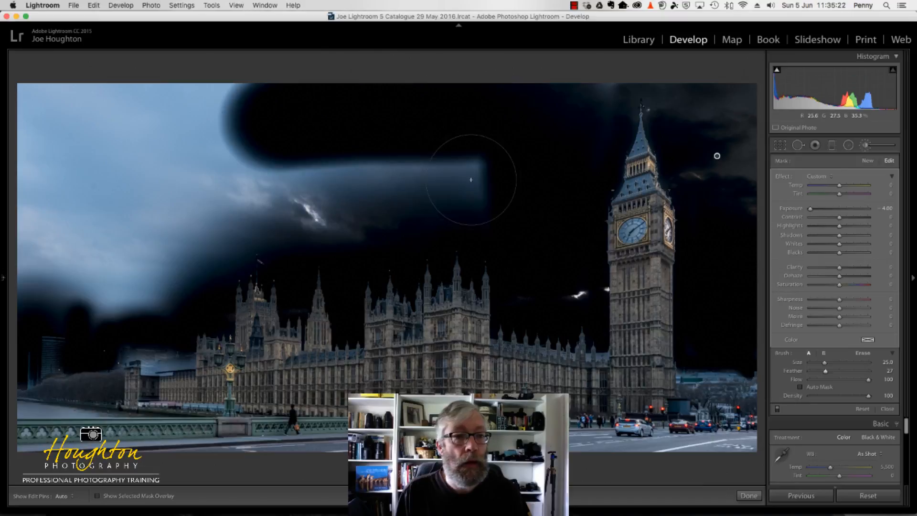
mouse_move(329, 180)
left_mouse_down()
mouse_move(123, 173)
mouse_move(234, 139)
mouse_move(229, 115)
mouse_move(96, 98)
mouse_move(33, 123)
mouse_move(30, 115)
mouse_move(33, 143)
left_mouse_up()
key("h")
mouse_move(392, 235)
left_mouse_down()
mouse_move(363, 218)
mouse_move(295, 212)
mouse_move(279, 194)
mouse_move(262, 193)
mouse_move(213, 205)
mouse_move(196, 231)
mouse_move(155, 236)
left_mouse_up()
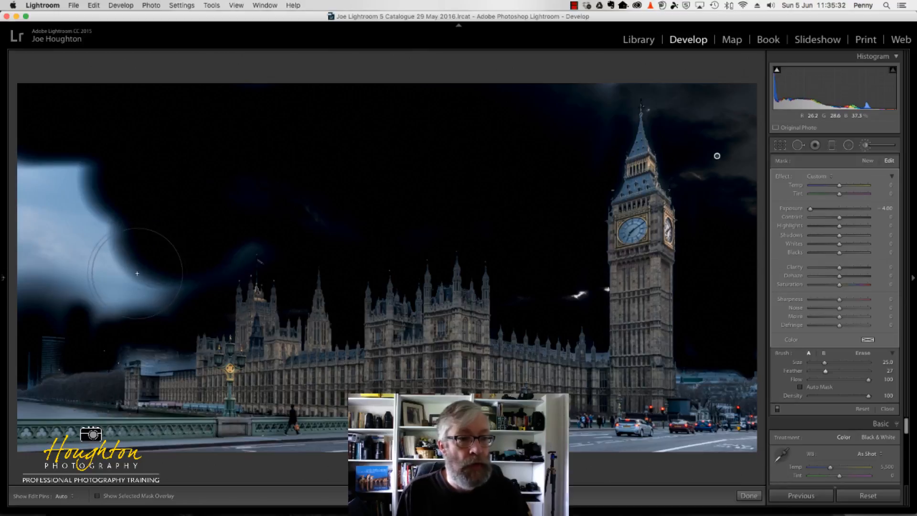
mouse_move(156, 277)
left_mouse_down()
mouse_move(110, 260)
mouse_move(62, 220)
mouse_move(38, 178)
mouse_move(82, 170)
mouse_move(40, 162)
left_mouse_up()
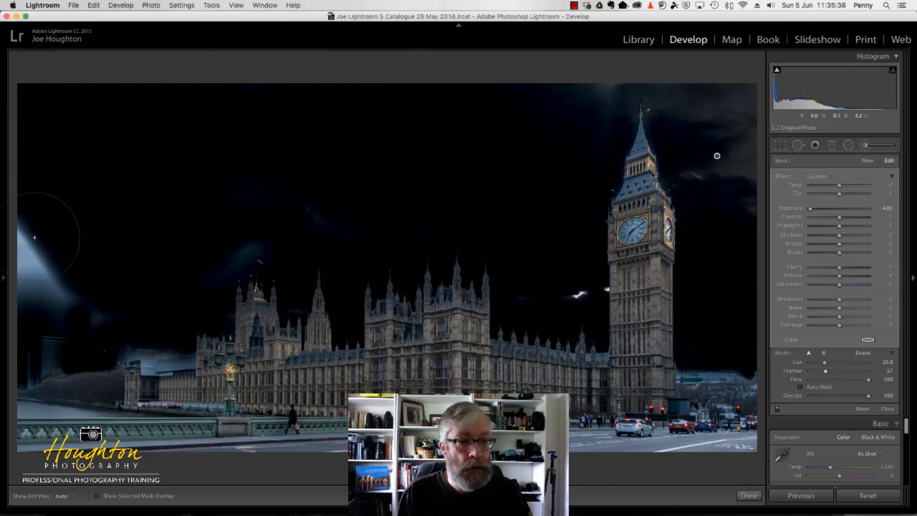
mouse_move(34, 237)
left_mouse_down()
mouse_move(34, 278)
mouse_move(82, 266)
left_mouse_up()
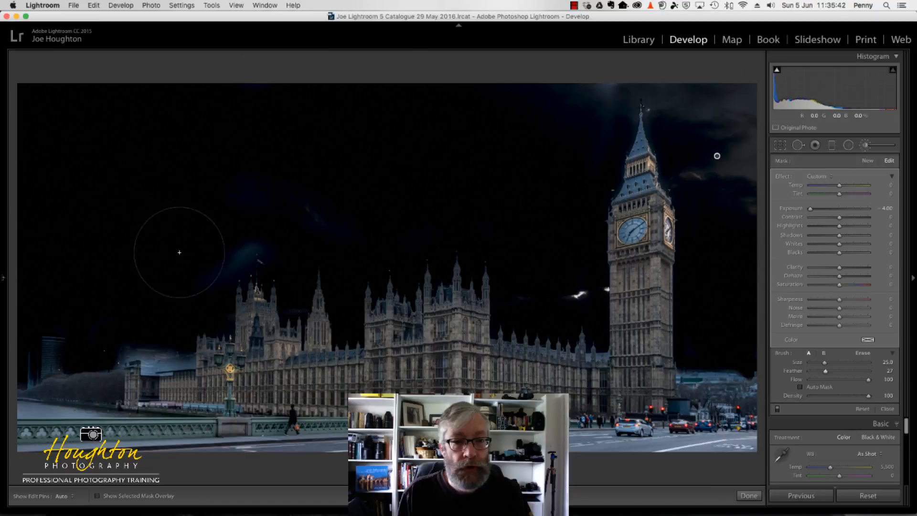
Touch up the remaining light patches in the sky above the Parliament rooflines, using brush sizes of 5.0 and 14.0
scroll(193, 186, "down", 6)
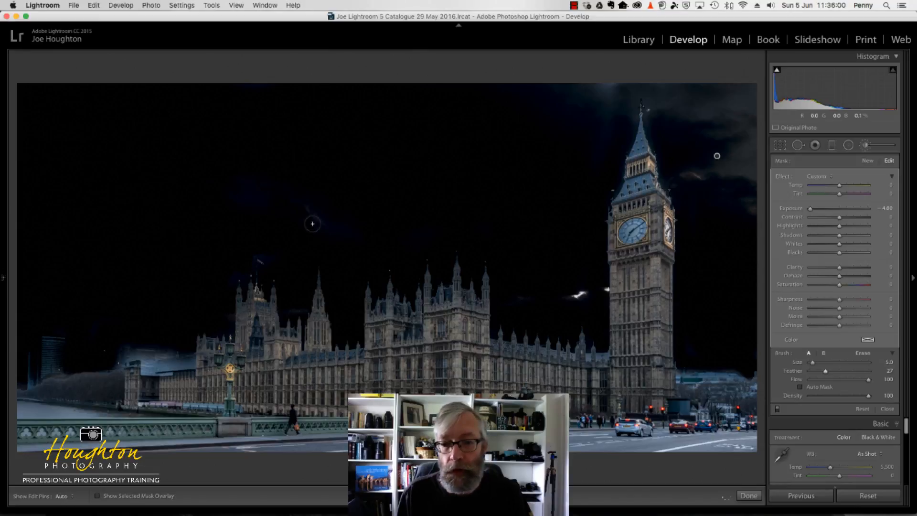
key("h")
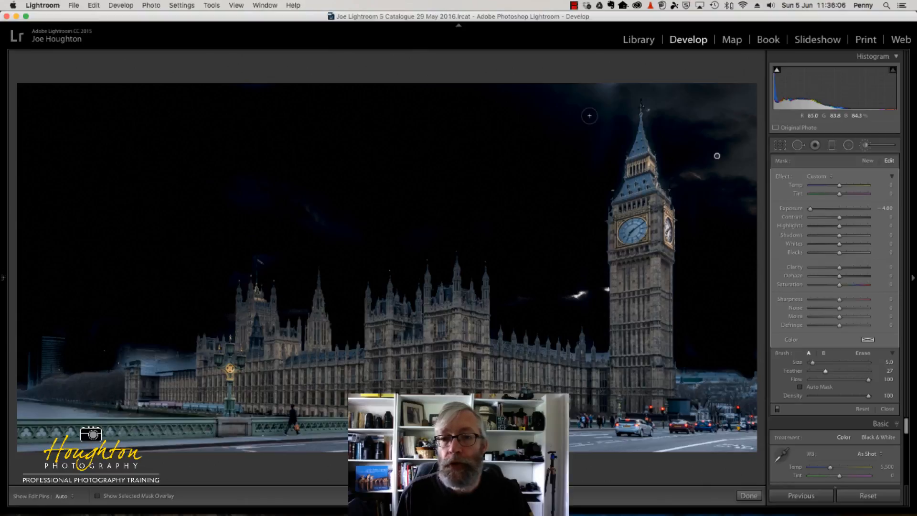
scroll(590, 116, "up", 3)
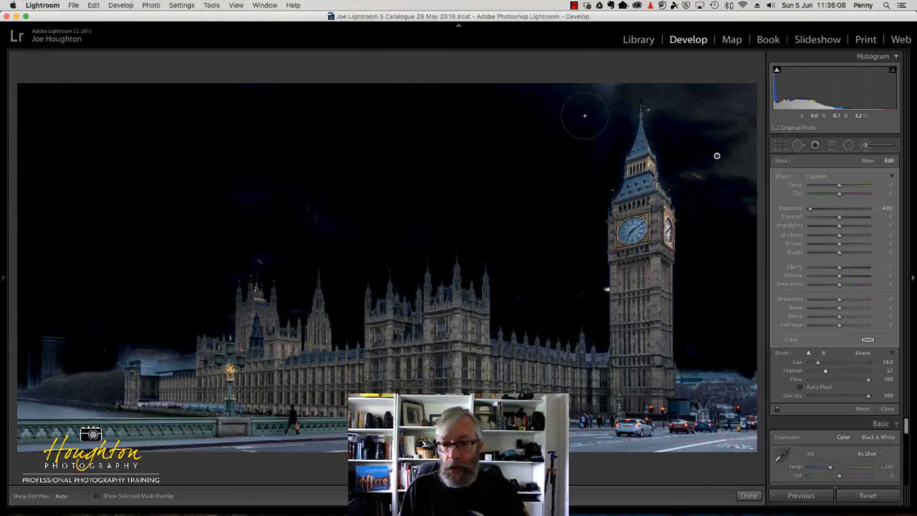
Reveal the photo's edit history with its list of brush strokes
key("h")
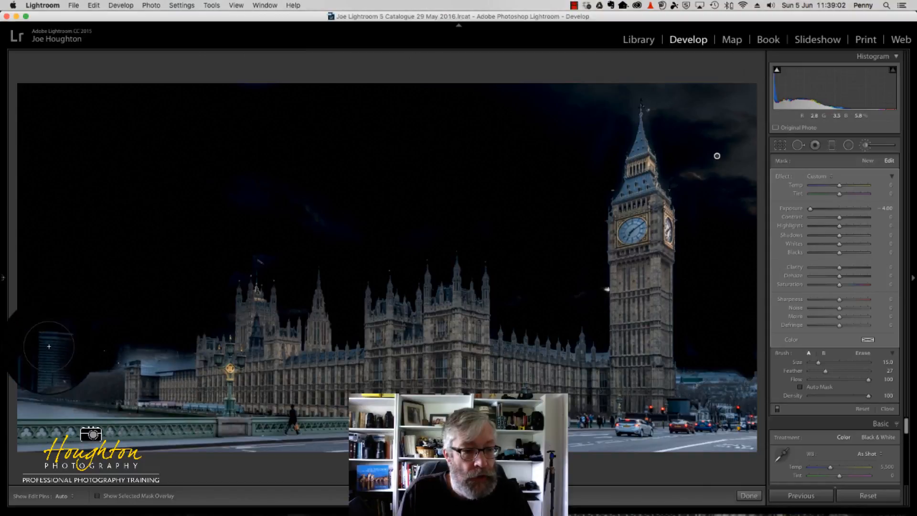
mouse_move(61, 355)
left_mouse_down()
mouse_move(34, 380)
mouse_move(59, 345)
mouse_move(186, 364)
left_mouse_up()
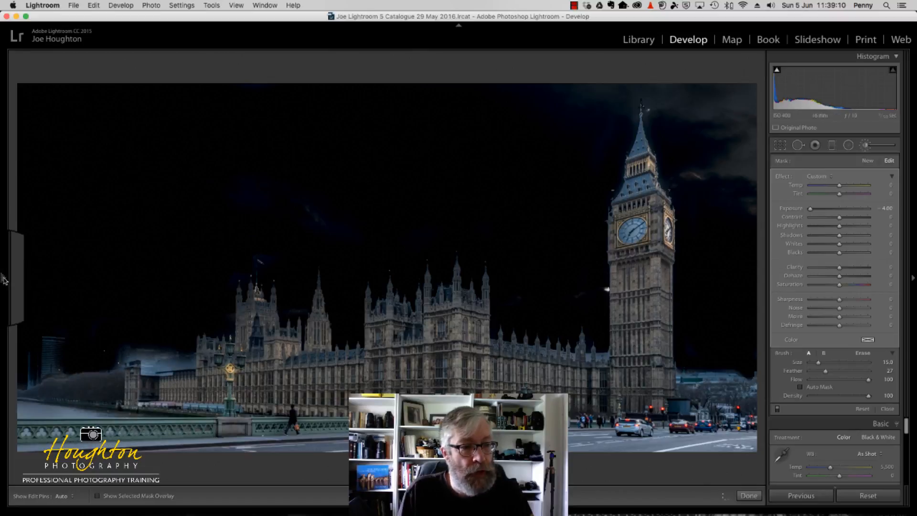
mouse_move(3, 280)
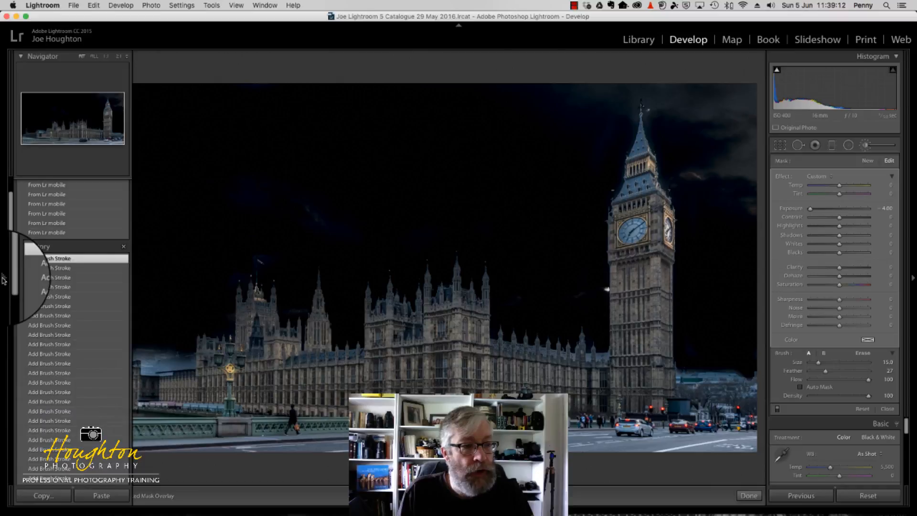
Dab the mask onto the covered roof at Parliament's far left end and erase along the roof below it with eraser size 9.0, feather 100
left_click(3, 279)
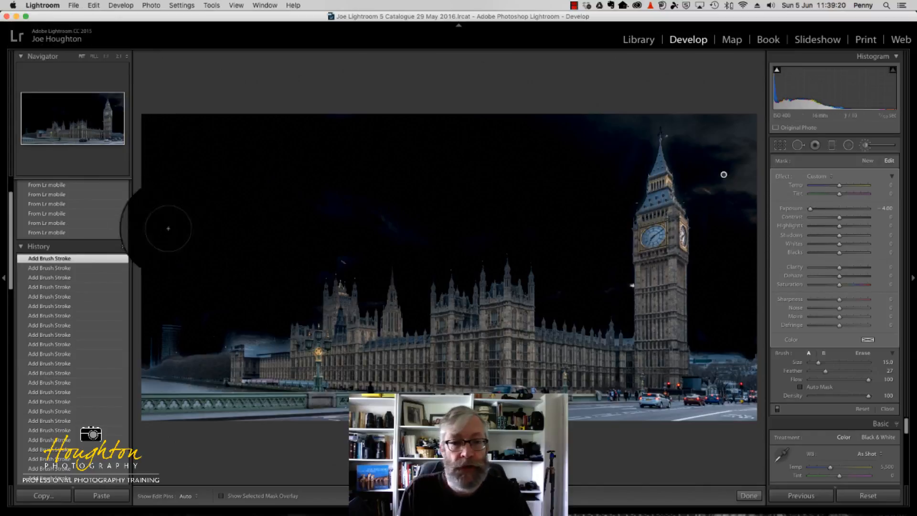
left_click(106, 57)
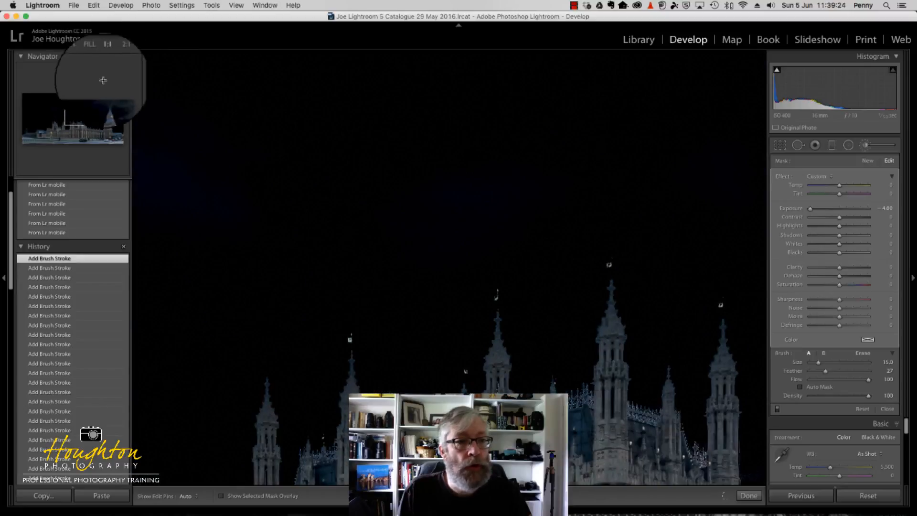
left_click_drag(74, 124, 41, 132)
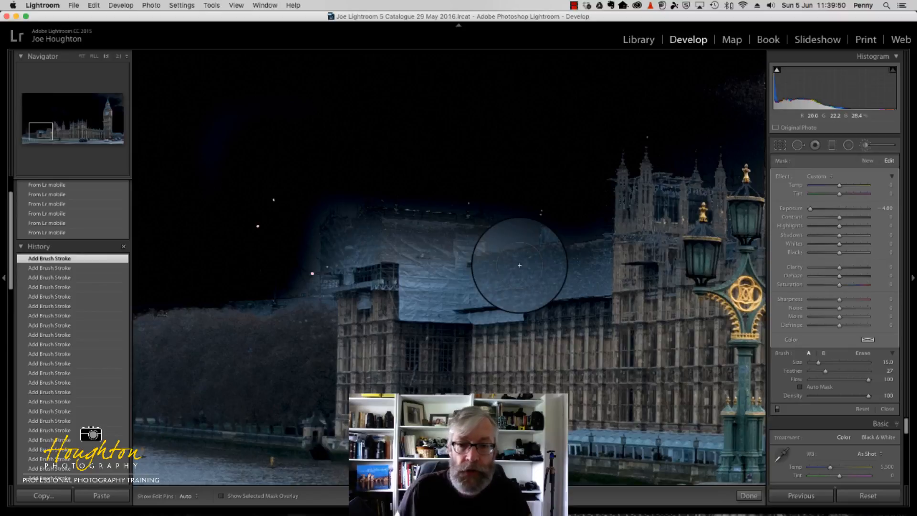
left_click(512, 238)
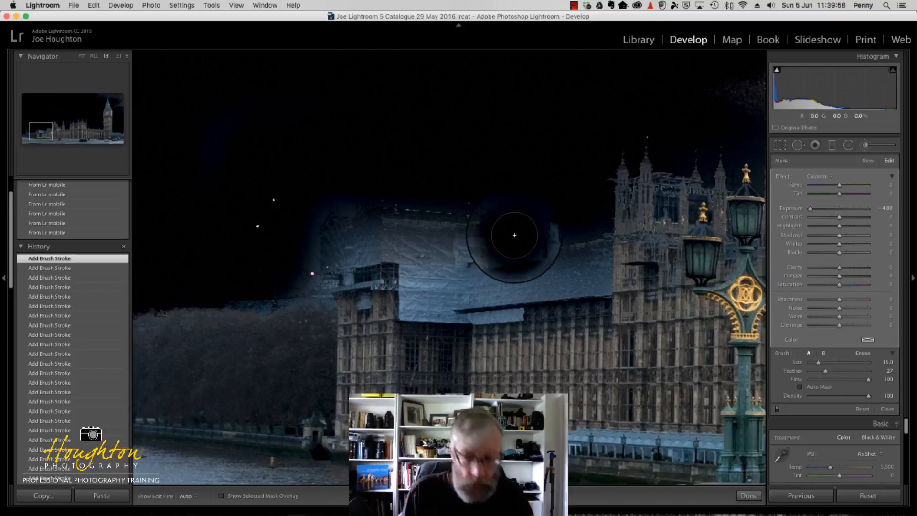
key("alt")
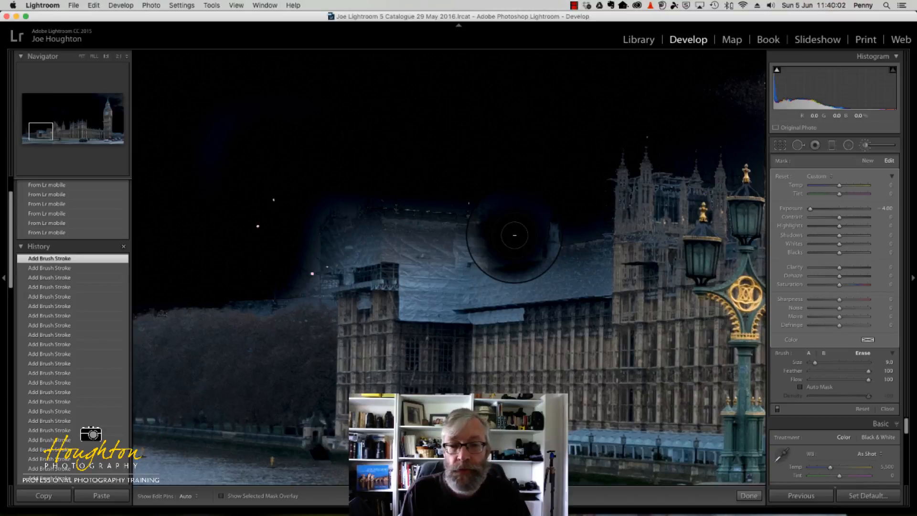
key("alt")
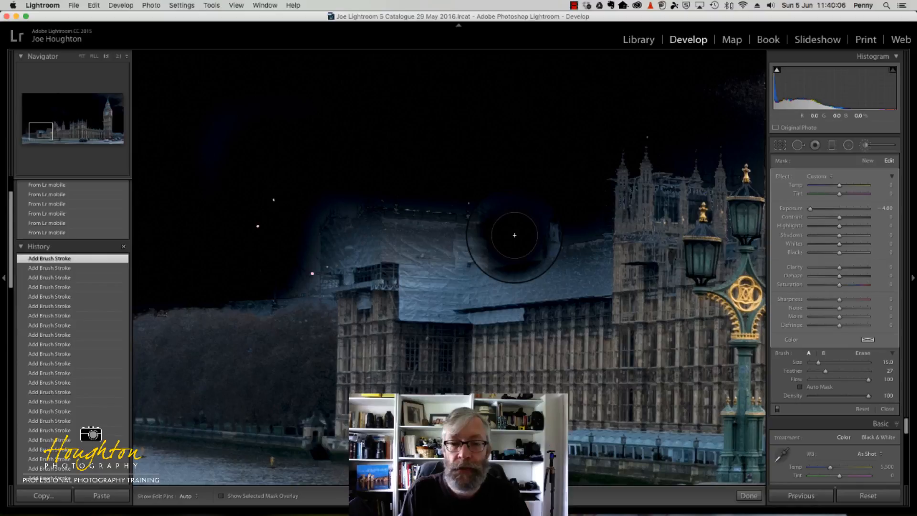
key("alt")
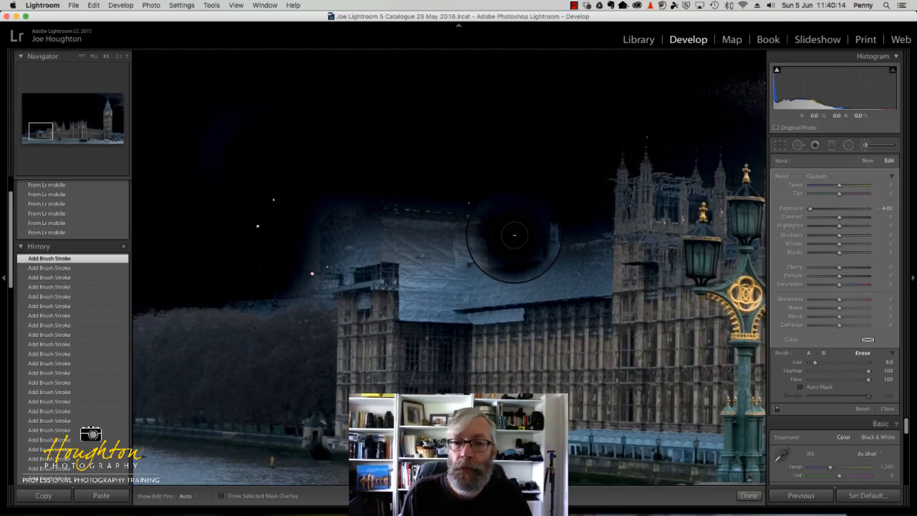
left_click_drag(514, 235, 534, 268)
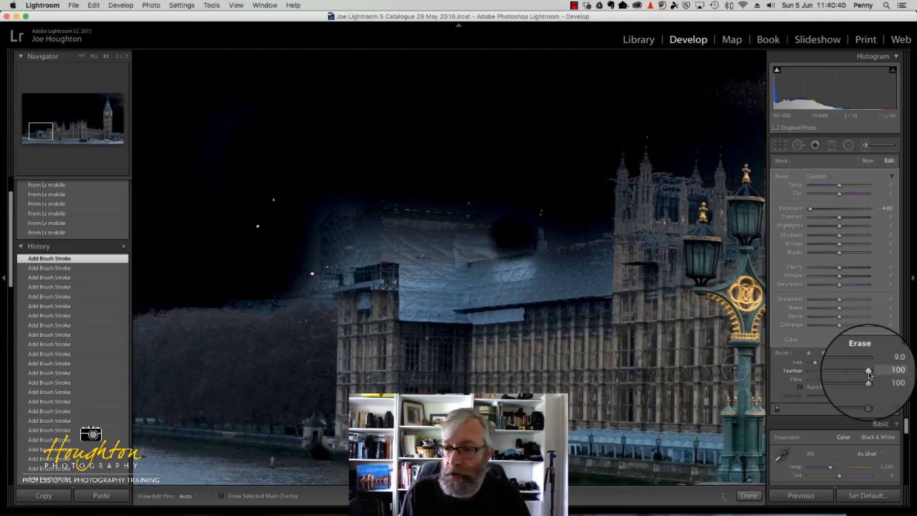
Set the eraser's feather to 0 and erase the mask from the white-wrapped roofs and the adjoining treetops at Parliament's left end
left_click_drag(868, 371, 783, 376)
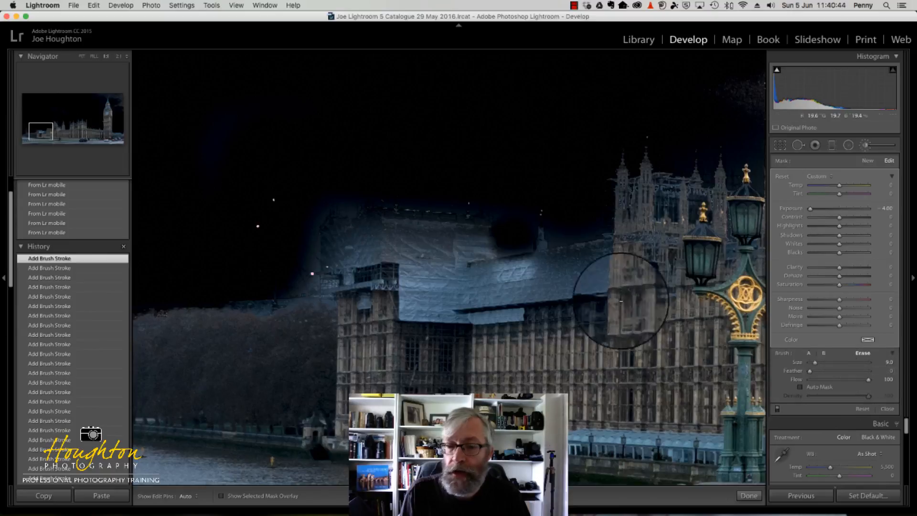
key("h")
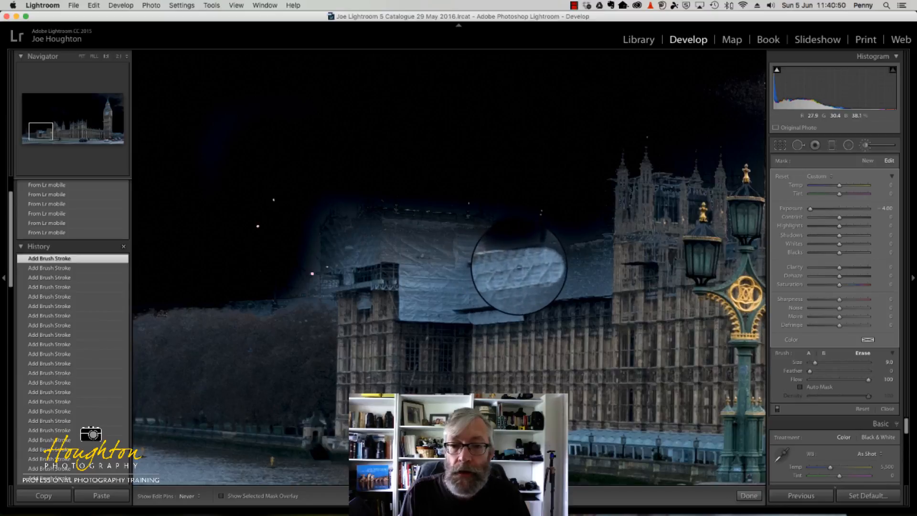
mouse_move(548, 262)
left_mouse_down()
mouse_move(615, 241)
mouse_move(584, 262)
mouse_move(471, 272)
mouse_move(482, 241)
mouse_move(453, 231)
mouse_move(411, 239)
mouse_move(369, 220)
mouse_move(333, 237)
left_mouse_up()
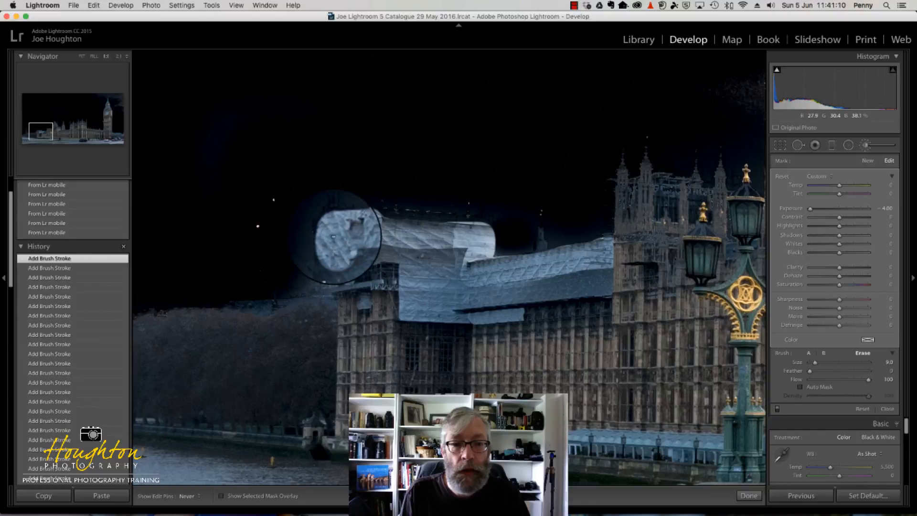
mouse_move(301, 279)
left_mouse_down()
mouse_move(334, 273)
mouse_move(334, 302)
mouse_move(345, 253)
mouse_move(417, 252)
mouse_move(362, 257)
mouse_move(406, 277)
mouse_move(347, 272)
mouse_move(443, 298)
mouse_move(393, 295)
mouse_move(488, 300)
mouse_move(410, 306)
mouse_move(477, 305)
mouse_move(430, 286)
mouse_move(433, 271)
mouse_move(460, 273)
mouse_move(457, 253)
mouse_move(346, 237)
mouse_move(452, 236)
mouse_move(461, 256)
mouse_move(455, 279)
mouse_move(494, 287)
mouse_move(603, 275)
mouse_move(467, 291)
mouse_move(612, 304)
mouse_move(489, 307)
mouse_move(624, 293)
mouse_move(563, 280)
mouse_move(478, 286)
mouse_move(609, 277)
left_mouse_up()
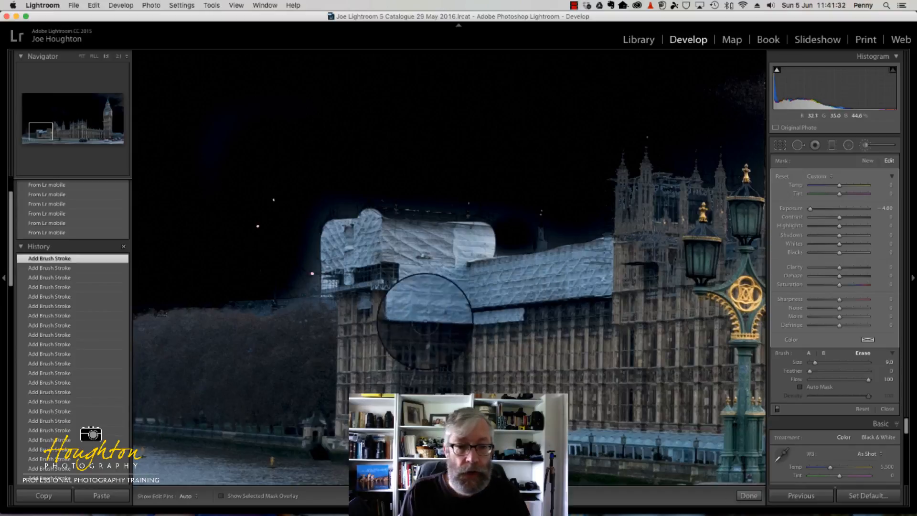
mouse_move(364, 298)
left_mouse_down()
mouse_move(325, 323)
mouse_move(260, 331)
left_mouse_up()
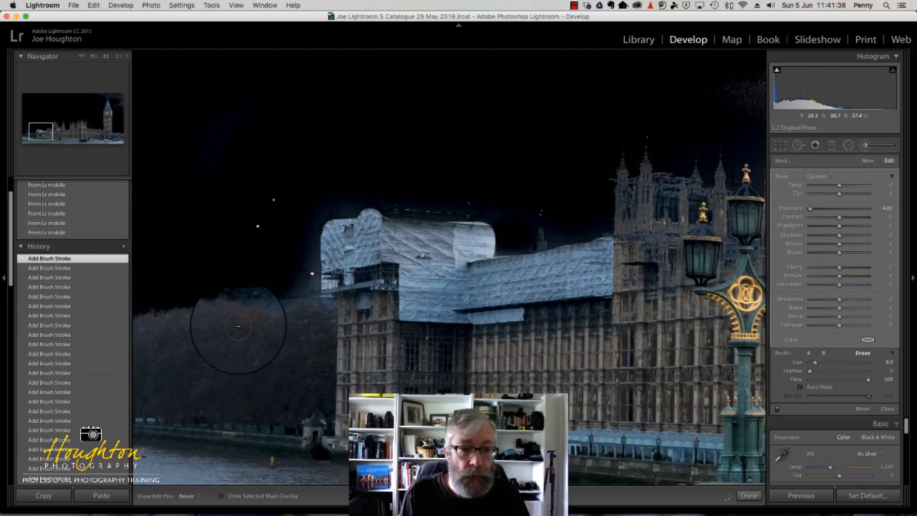
mouse_move(174, 322)
left_mouse_down()
mouse_move(142, 330)
mouse_move(337, 334)
mouse_move(146, 339)
mouse_move(180, 345)
mouse_move(347, 347)
mouse_move(448, 332)
left_mouse_up()
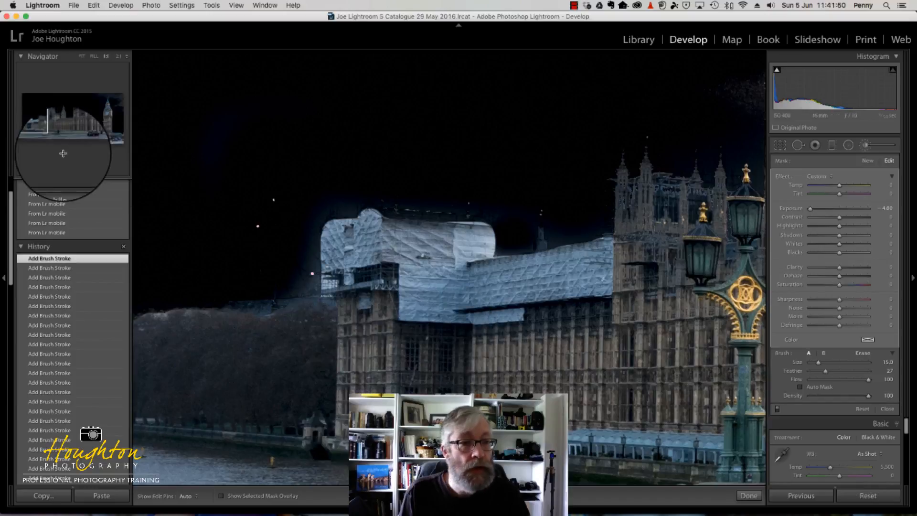
Erase the mask from the two distant high-rises and the low buildings and treetops beside them, using eraser sizes 9.0 to 11.0
left_click(38, 134)
left_click_drag(38, 133, 30, 132)
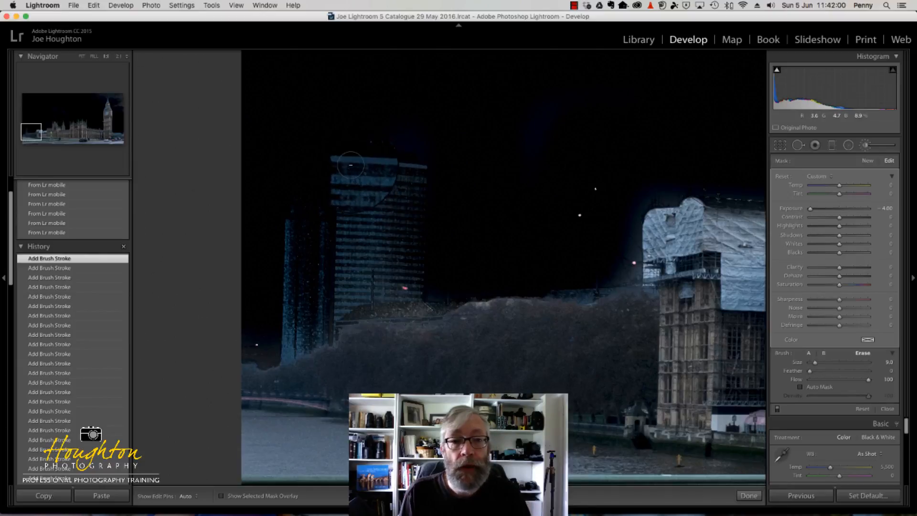
left_click_drag(352, 164, 420, 163)
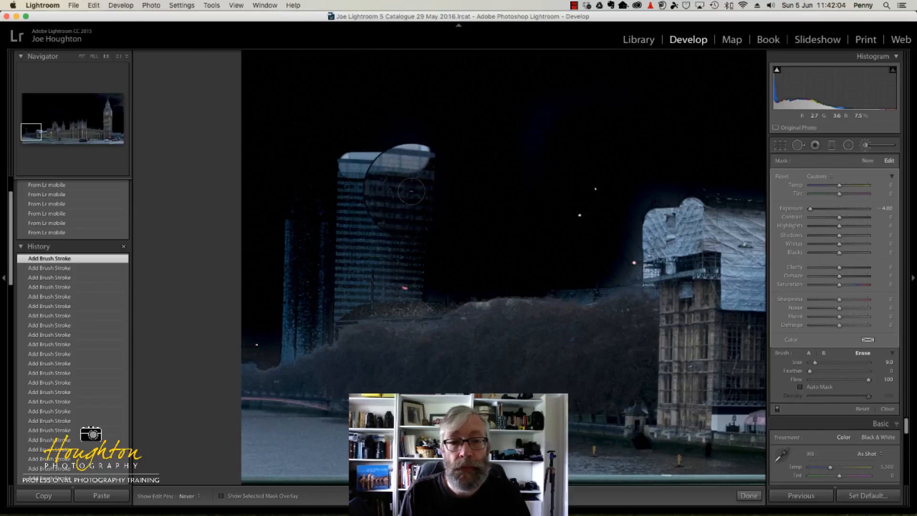
mouse_move(412, 204)
left_mouse_down()
mouse_move(411, 313)
mouse_move(463, 314)
left_mouse_up()
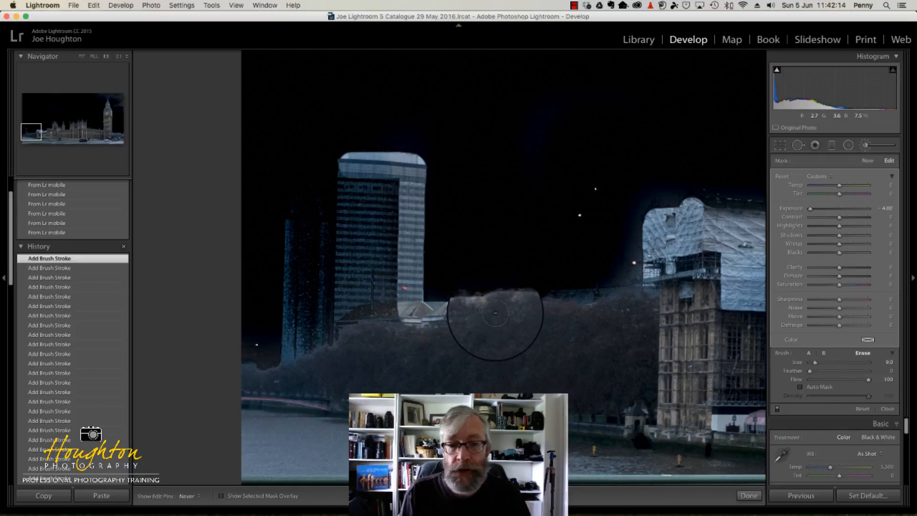
mouse_move(506, 311)
left_mouse_down()
mouse_move(569, 317)
mouse_move(479, 325)
mouse_move(393, 318)
mouse_move(382, 177)
mouse_move(367, 306)
mouse_move(359, 153)
mouse_move(350, 265)
mouse_move(361, 241)
mouse_move(345, 295)
mouse_move(356, 306)
mouse_move(326, 349)
mouse_move(298, 364)
mouse_move(303, 215)
mouse_move(331, 254)
left_mouse_up()
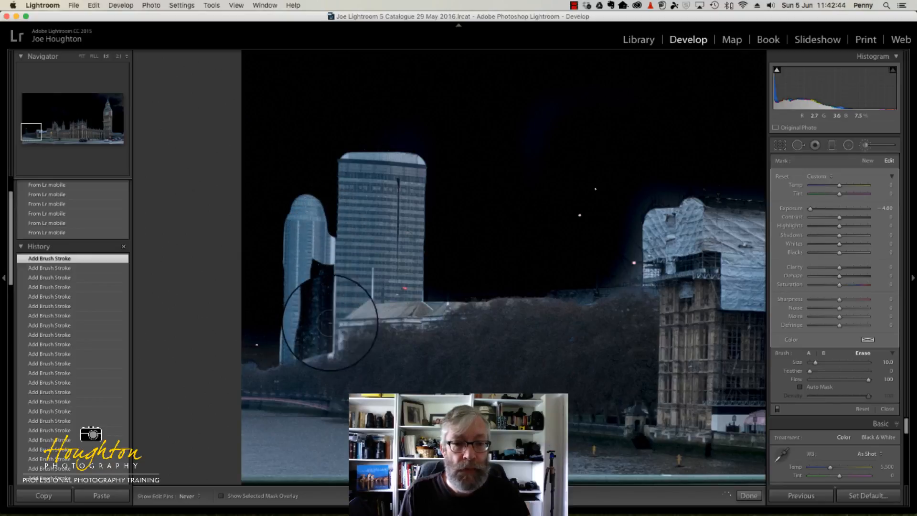
mouse_move(330, 323)
left_mouse_down()
mouse_move(325, 347)
mouse_move(312, 333)
mouse_move(311, 267)
mouse_move(318, 373)
mouse_move(268, 381)
mouse_move(235, 374)
mouse_move(301, 386)
left_mouse_up()
key("h")
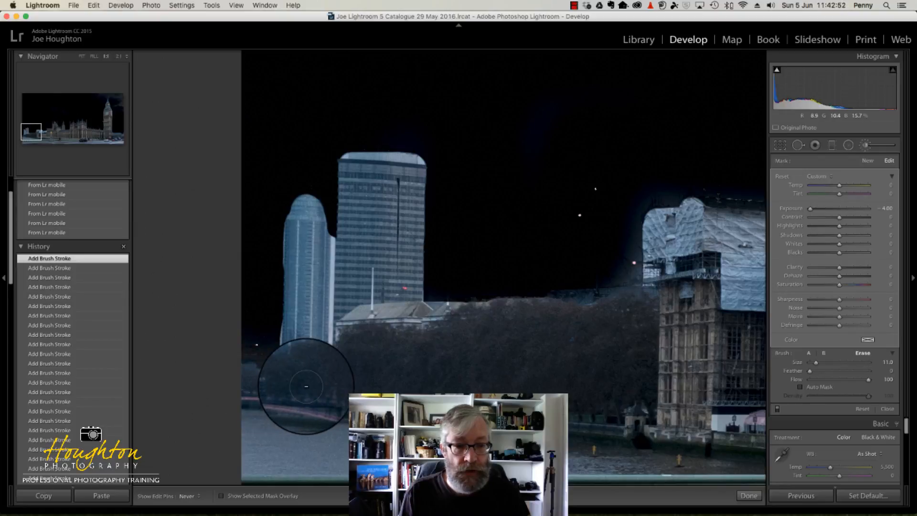
key("h")
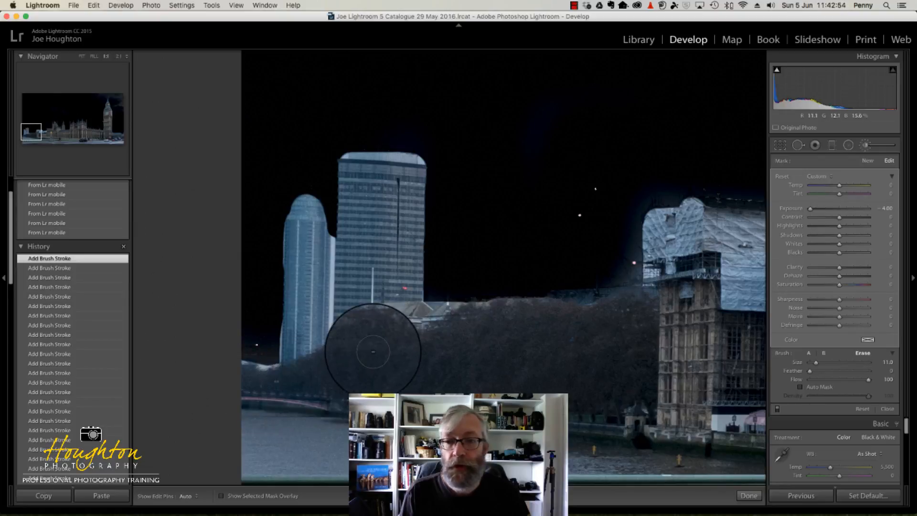
mouse_move(373, 352)
left_mouse_down()
mouse_move(409, 327)
mouse_move(436, 327)
left_mouse_up()
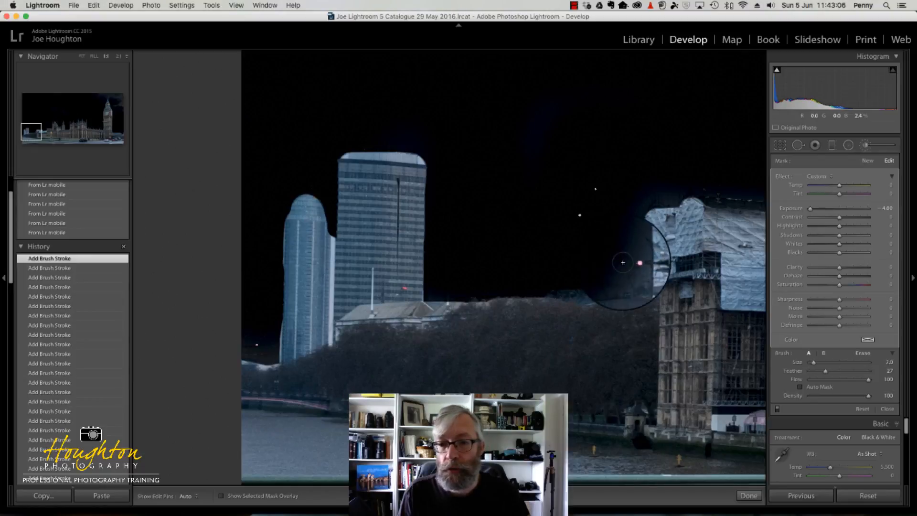
Paint the mask back over the sky along the outer edge and top of the white-wrapped building with brush size 7.0, feather 27
key("bracketright")
key("h")
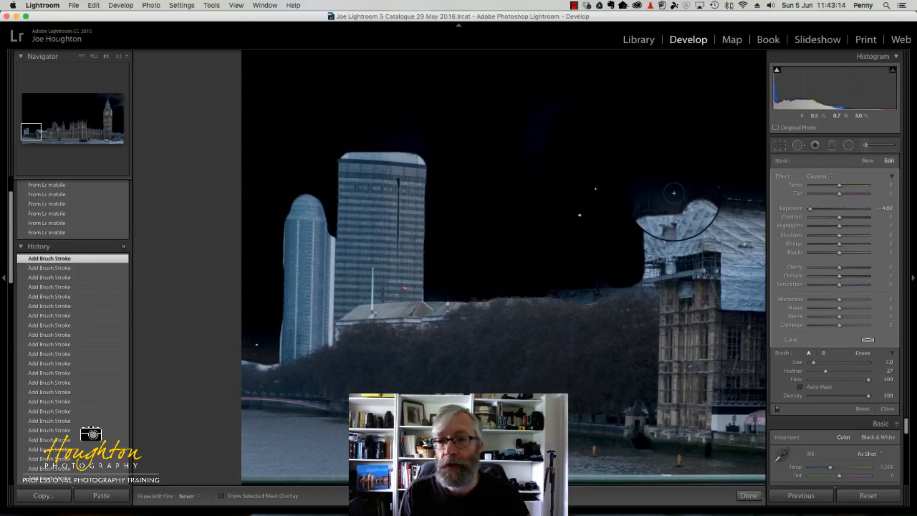
left_click_drag(674, 193, 668, 183)
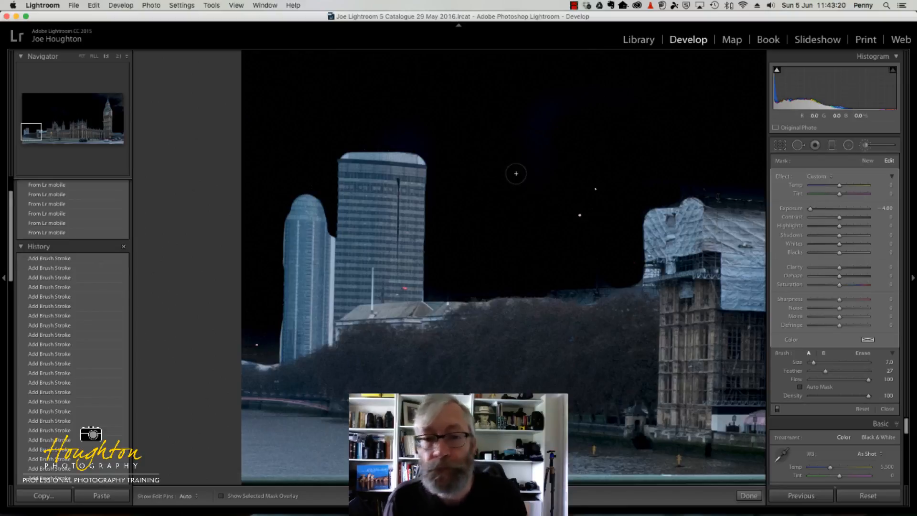
Set the sky mask's Exposure to -0.85
left_click(82, 57)
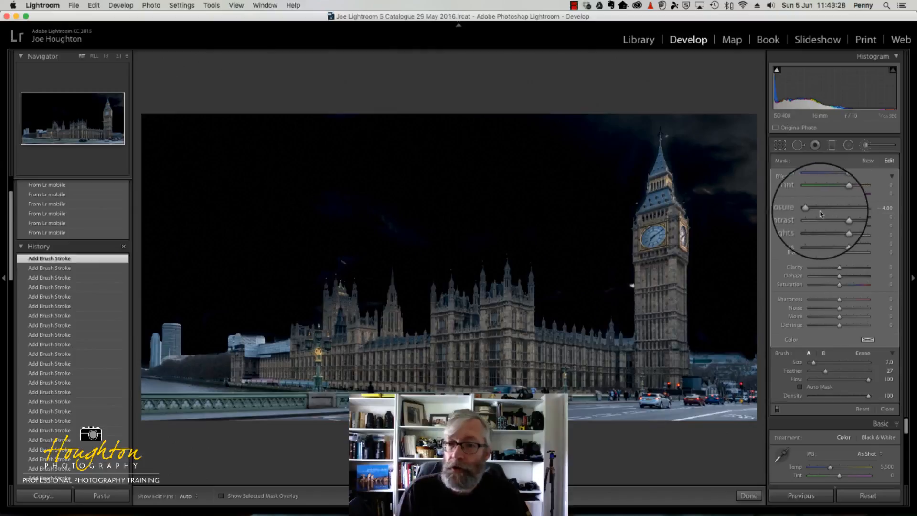
left_click_drag(811, 209, 840, 214)
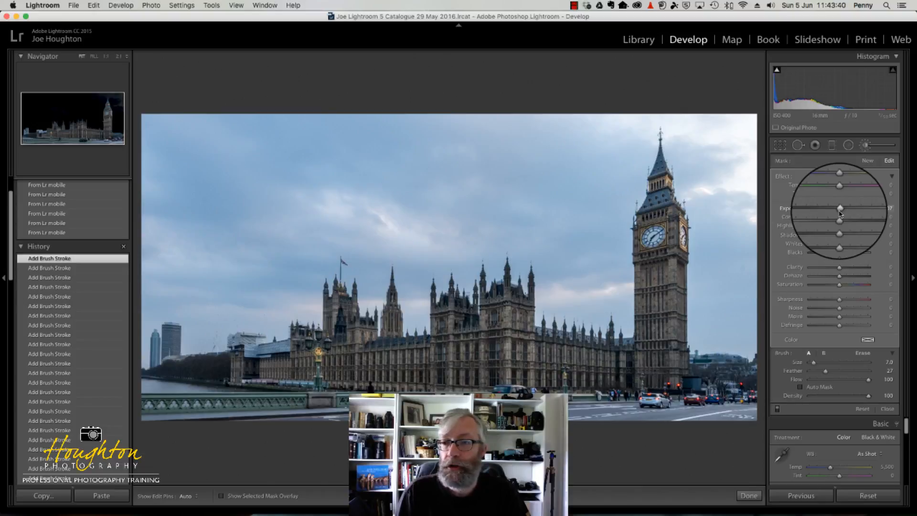
left_click_drag(838, 214, 837, 214)
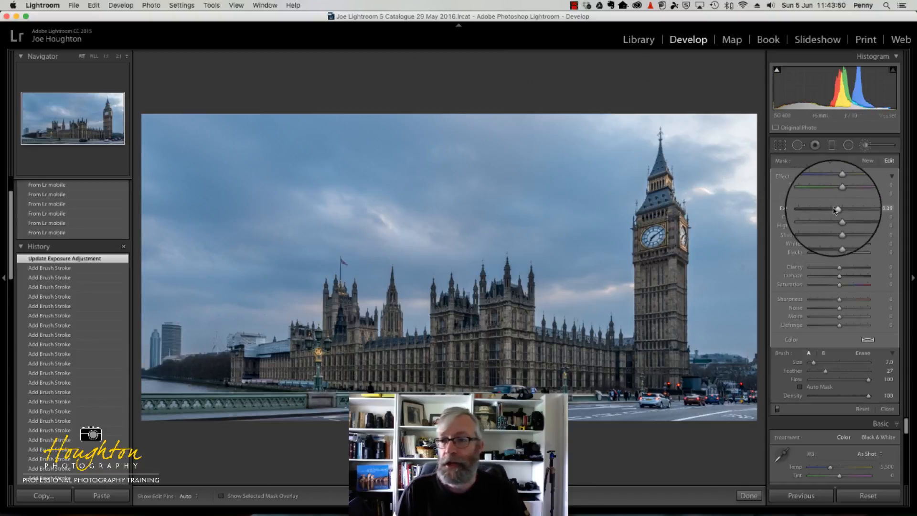
mouse_move(836, 209)
left_mouse_down()
mouse_move(822, 210)
mouse_move(832, 210)
left_mouse_up()
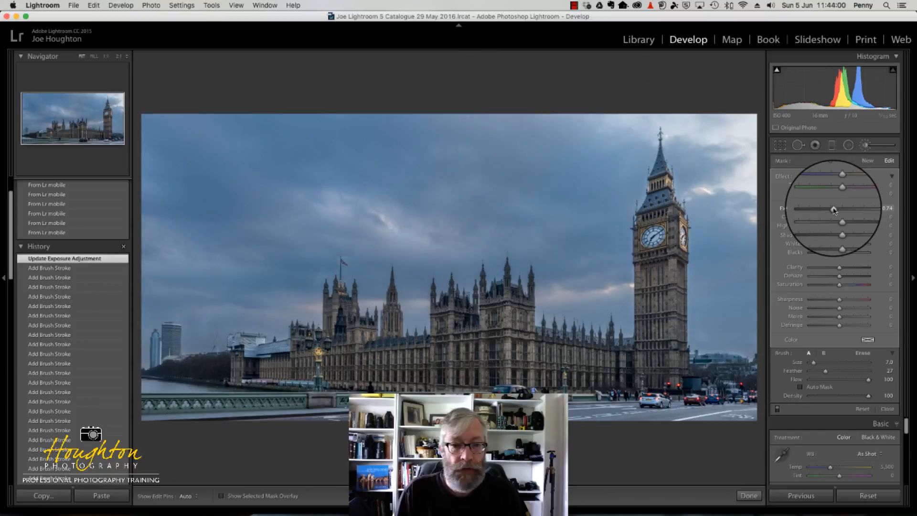
left_click_drag(833, 210, 833, 210)
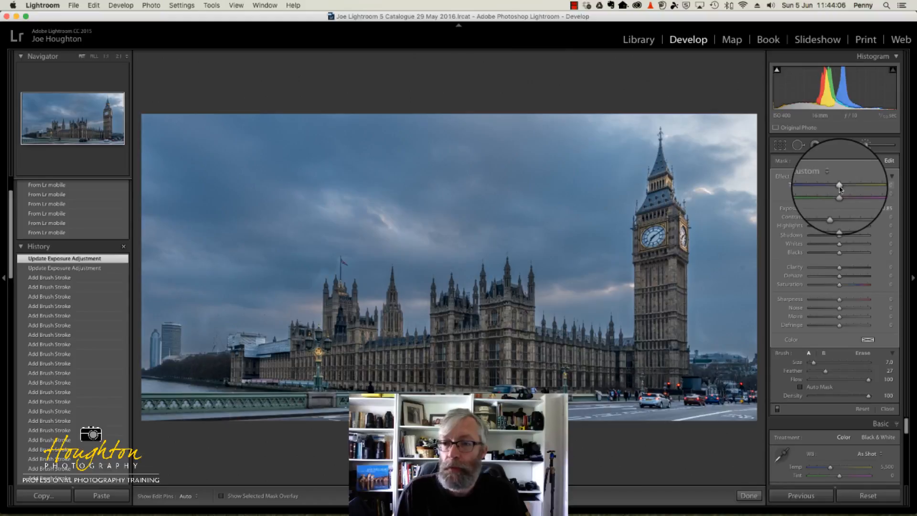
Warm the masked sky with Temp 35, and set its Contrast to -1 and Highlights to -11
mouse_move(844, 189)
left_mouse_down()
mouse_move(865, 189)
mouse_move(818, 189)
mouse_move(846, 188)
left_mouse_up()
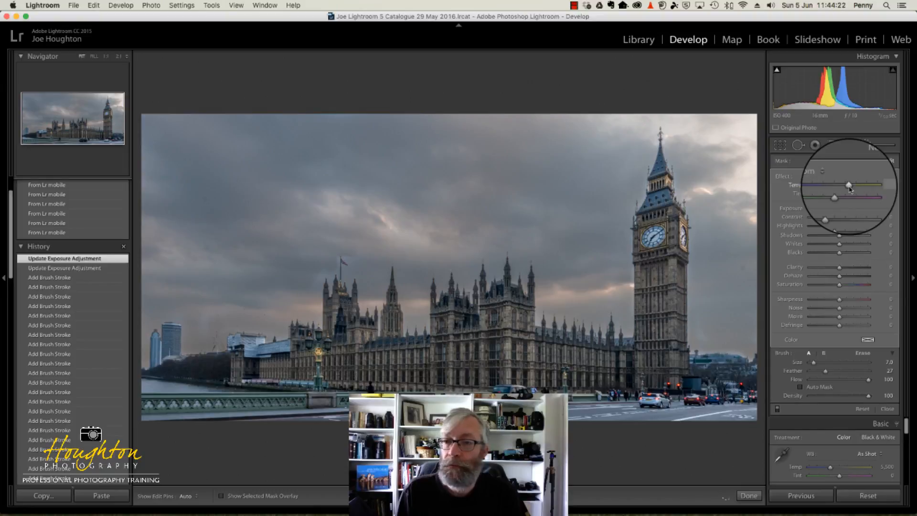
left_click_drag(849, 187, 850, 187)
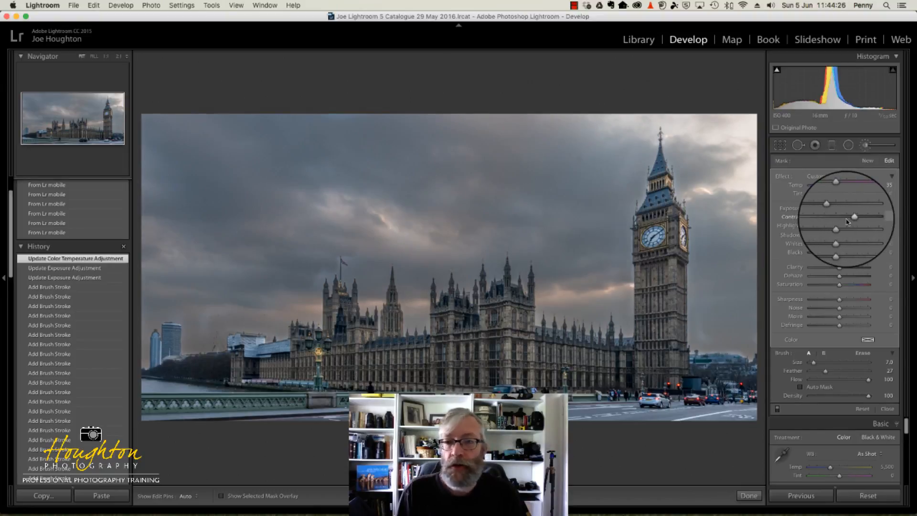
left_click_drag(855, 222, 837, 221)
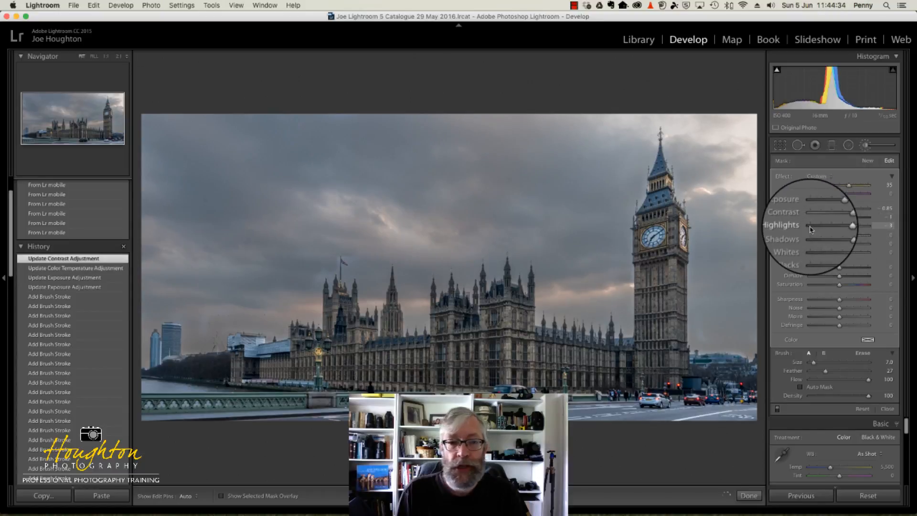
left_click_drag(810, 227, 835, 229)
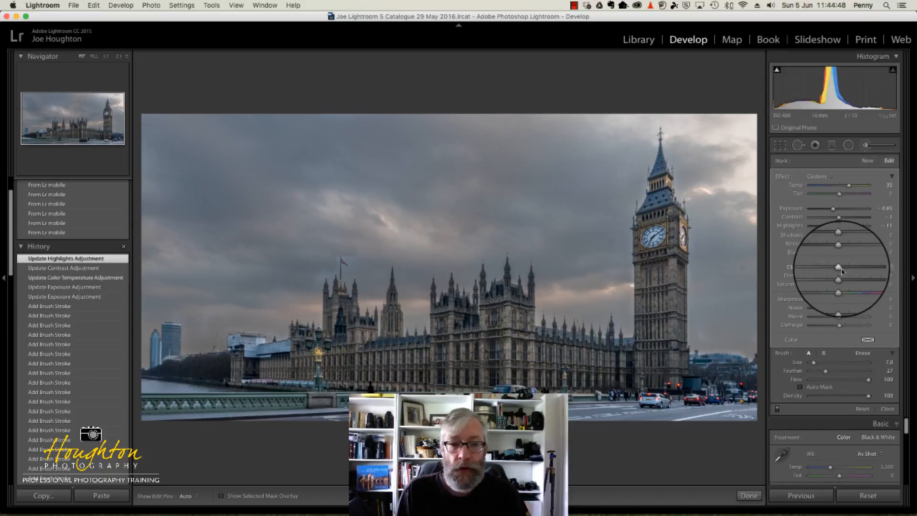
Soften the masked sky by setting its Clarity to -88
left_click_drag(840, 271, 858, 271)
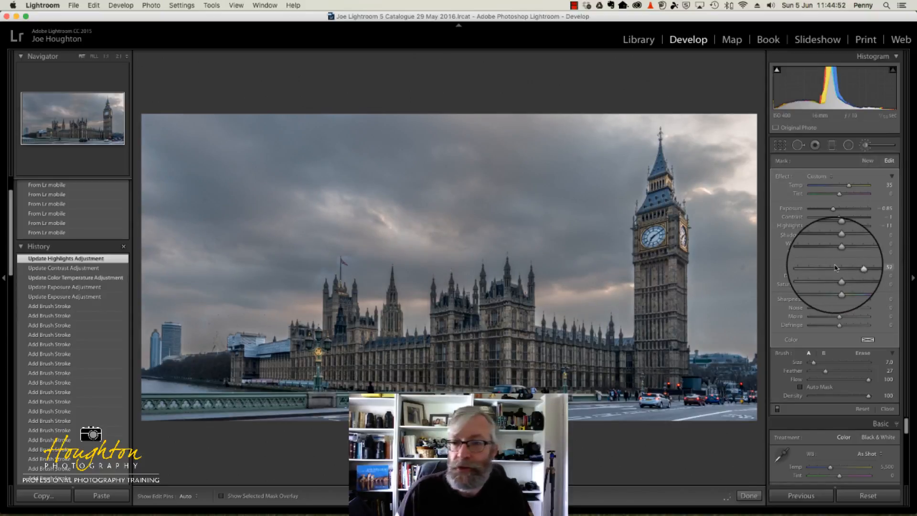
double_click(855, 270)
left_click_drag(854, 273, 818, 273)
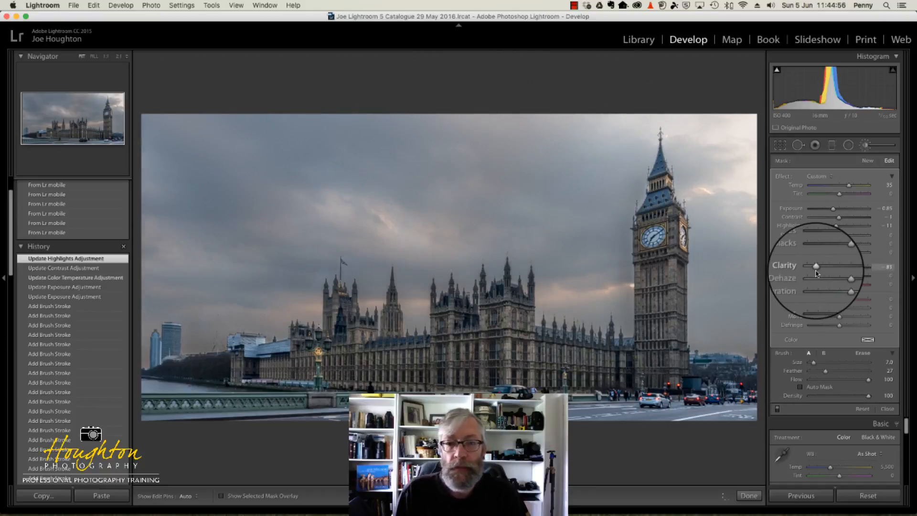
mouse_move(817, 273)
left_mouse_down()
mouse_move(832, 272)
mouse_move(811, 272)
left_mouse_up()
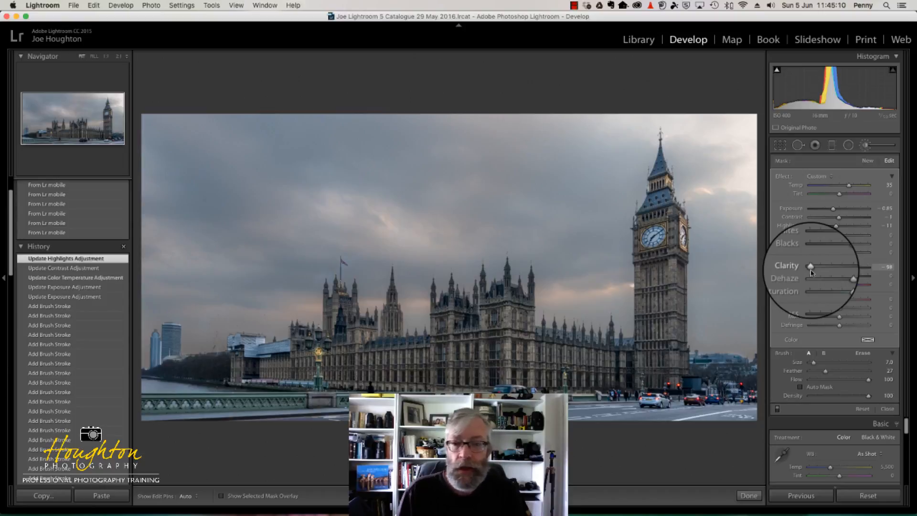
left_click_drag(810, 272, 815, 274)
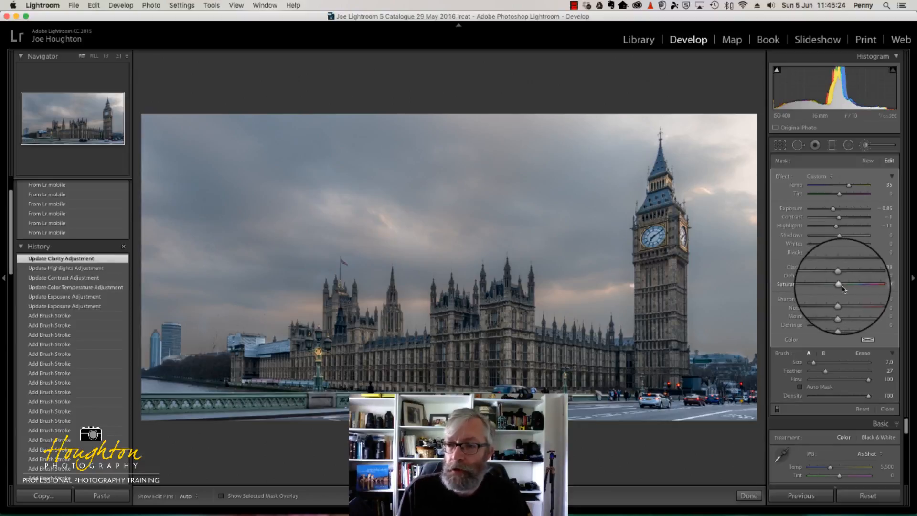
Set the masked sky's Saturation to 22 and lower its Temp slightly
mouse_move(843, 288)
left_mouse_down()
mouse_move(858, 287)
mouse_move(846, 285)
left_mouse_up()
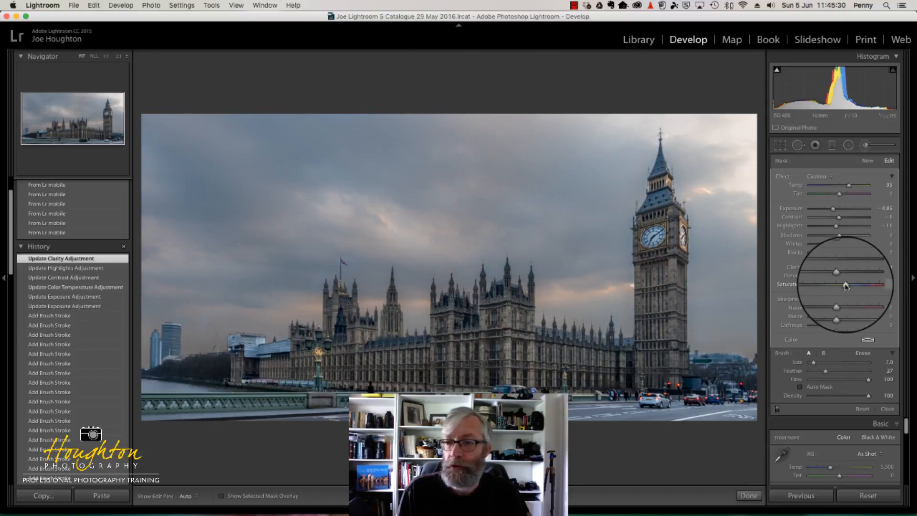
left_click_drag(845, 285, 846, 285)
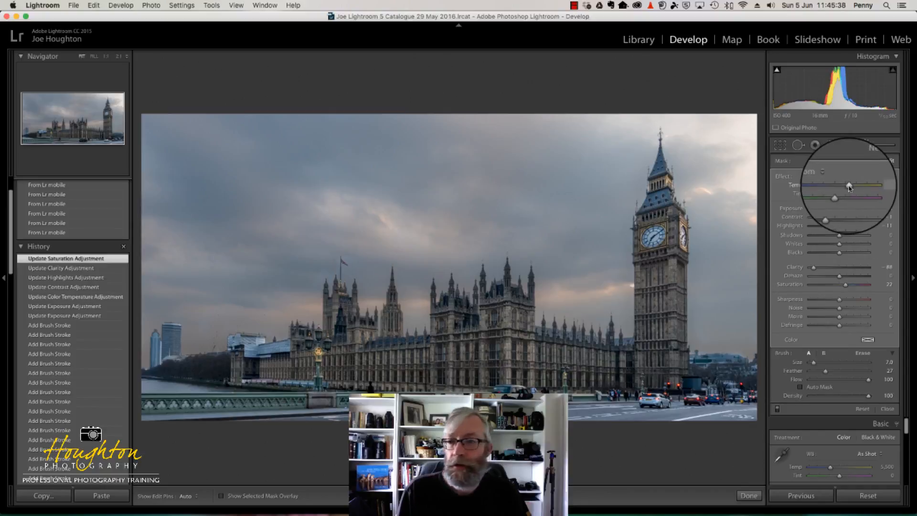
left_click_drag(848, 187, 846, 189)
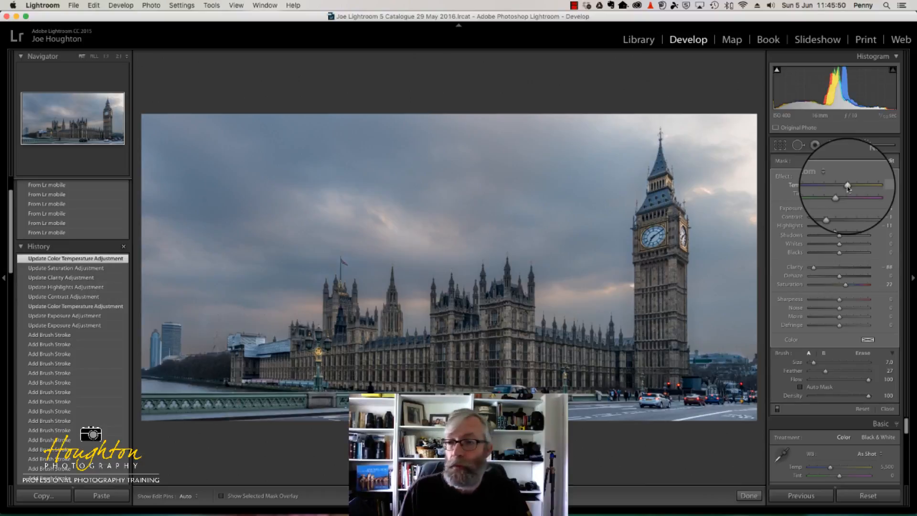
Finish the sky adjustment and start a new Adjustment Brush with all effects reset and Exposure set to 3.96
left_click(865, 146)
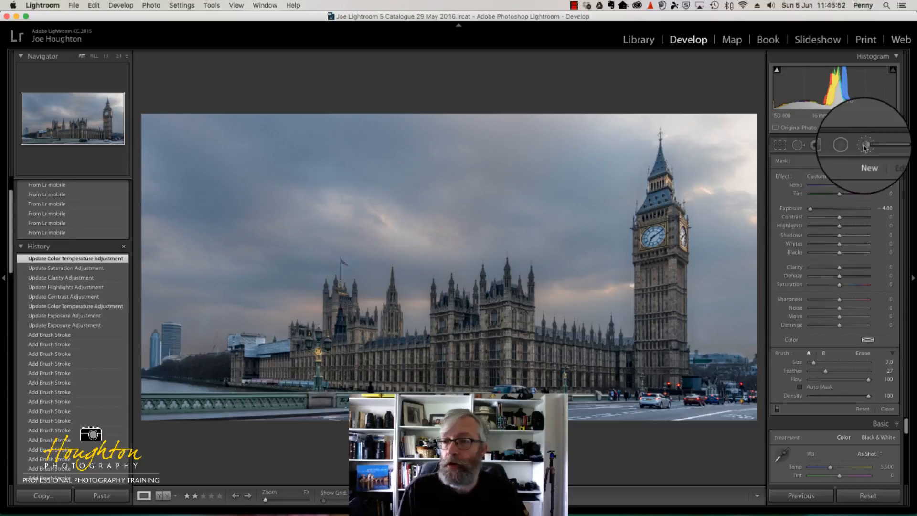
left_click(864, 146)
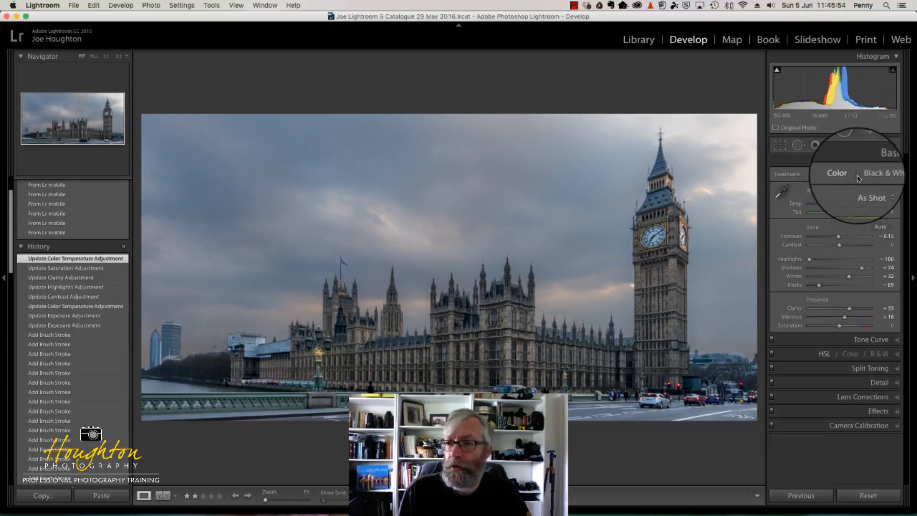
left_click(881, 159)
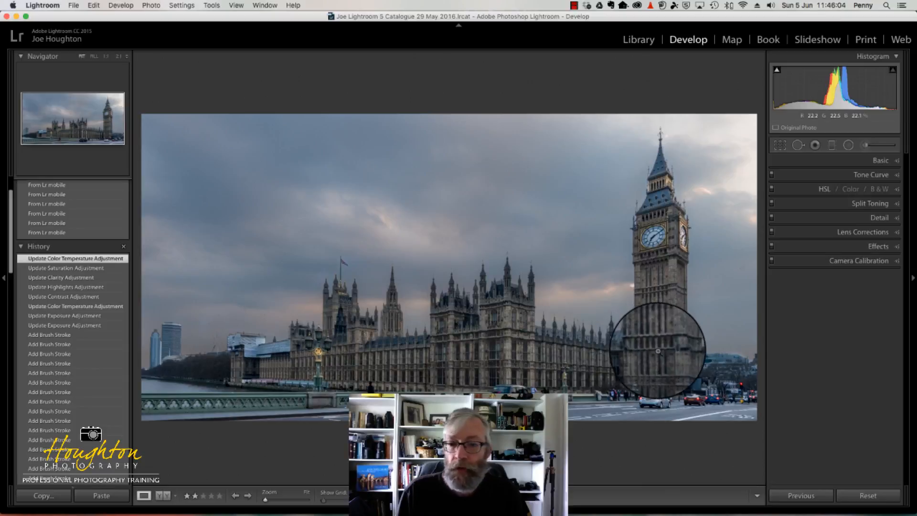
left_click(866, 148)
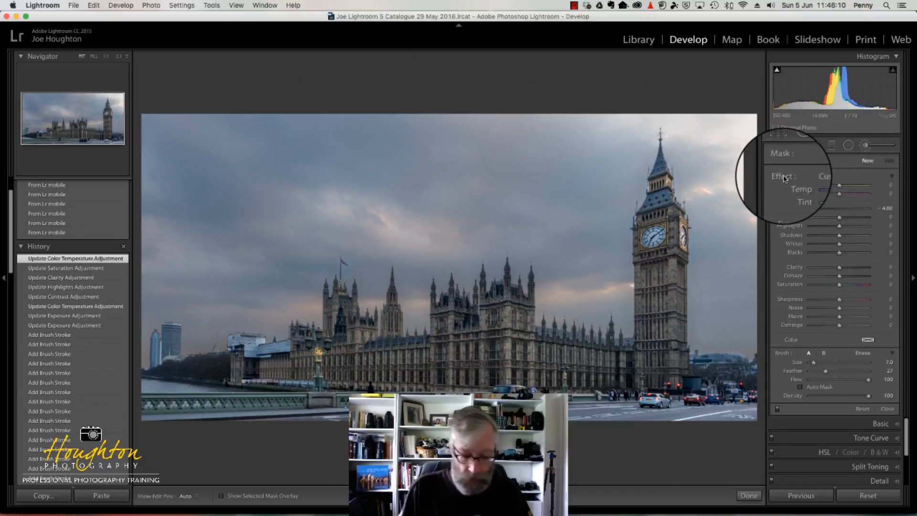
key("alt")
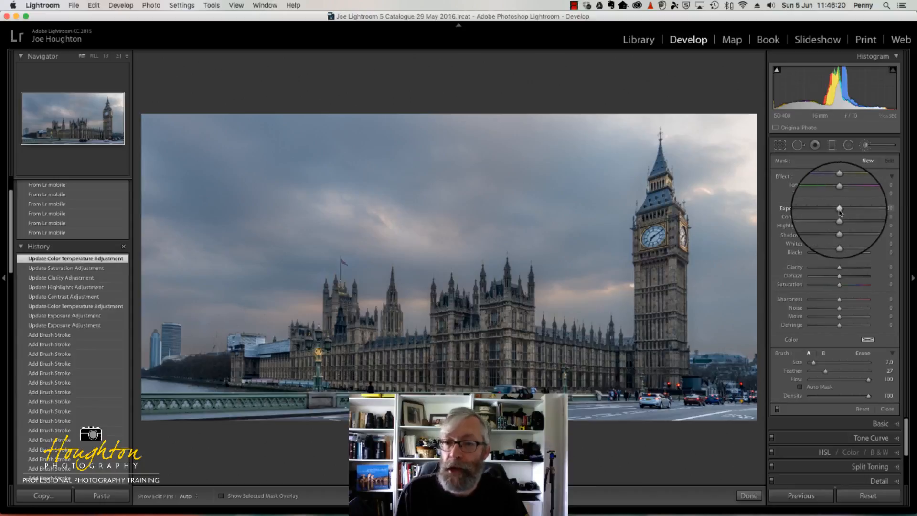
left_click_drag(839, 210, 867, 211)
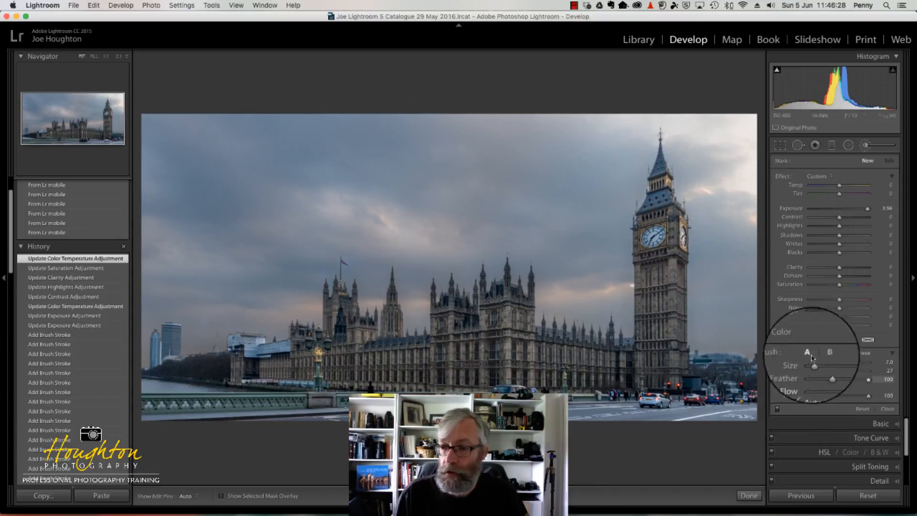
Try painting the brightening mask over Big Ben's spire with Auto Mask on and brush size 24.0, and undo the stroke
scroll(661, 164, "up", 8)
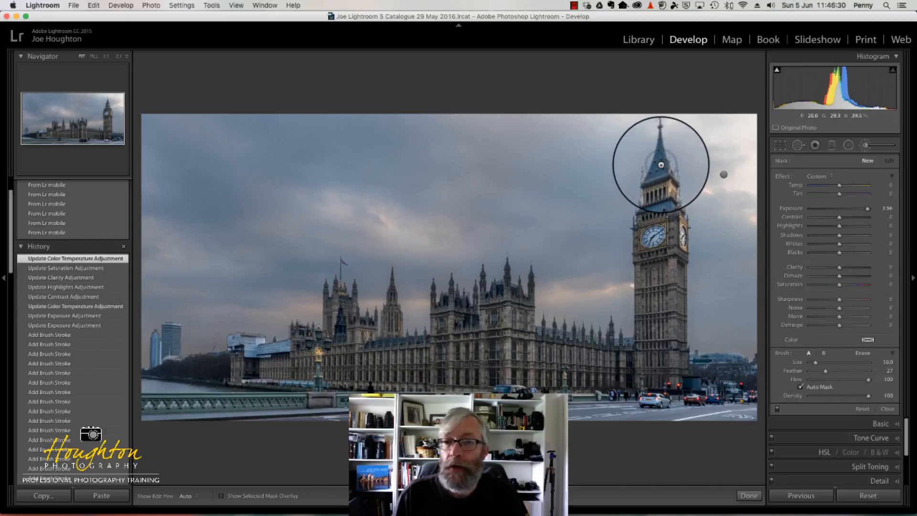
scroll(661, 165, "up", 9)
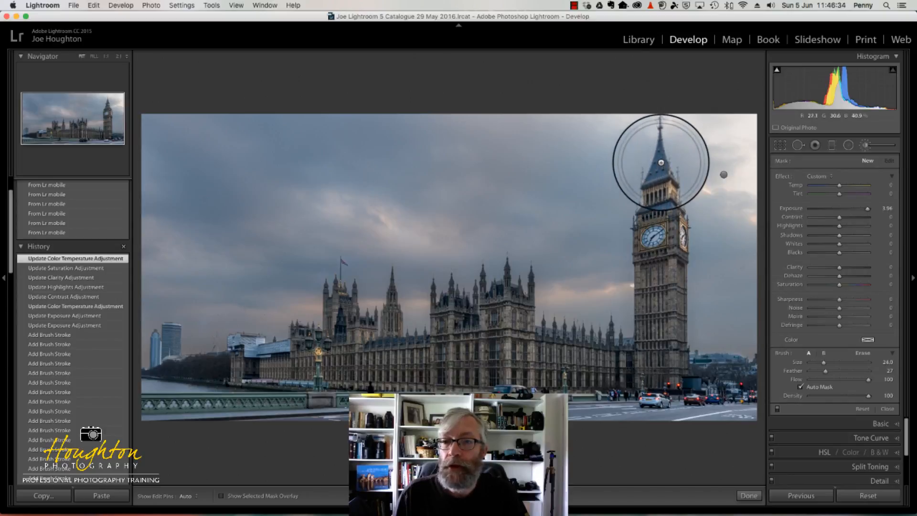
left_click(660, 157)
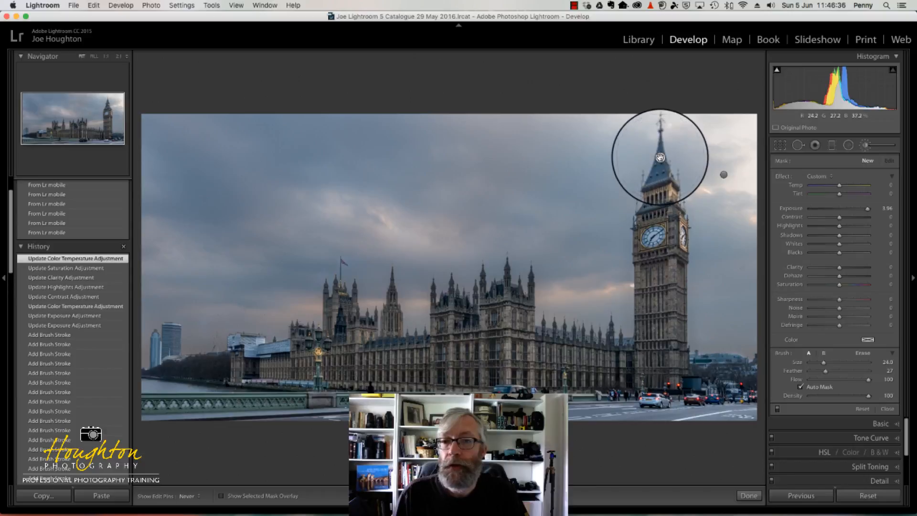
mouse_move(660, 157)
left_mouse_down()
mouse_move(649, 164)
mouse_move(662, 168)
left_mouse_up()
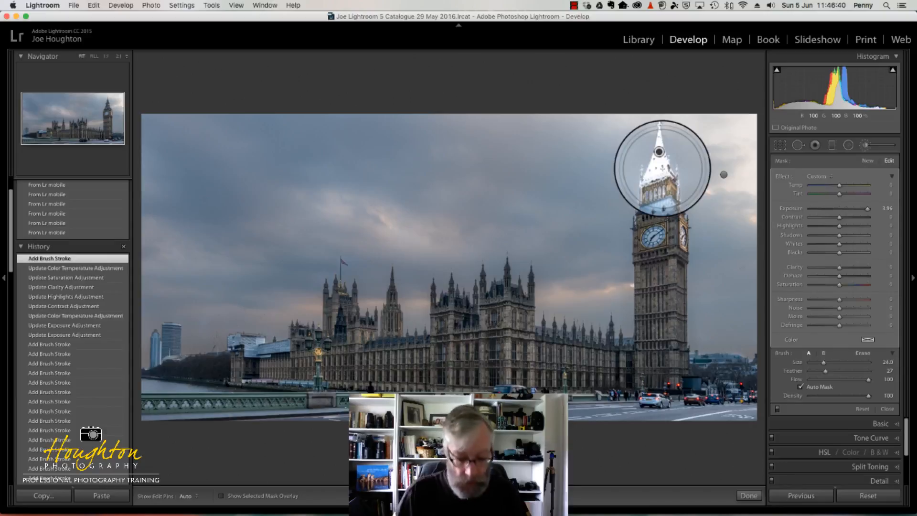
key("super+z")
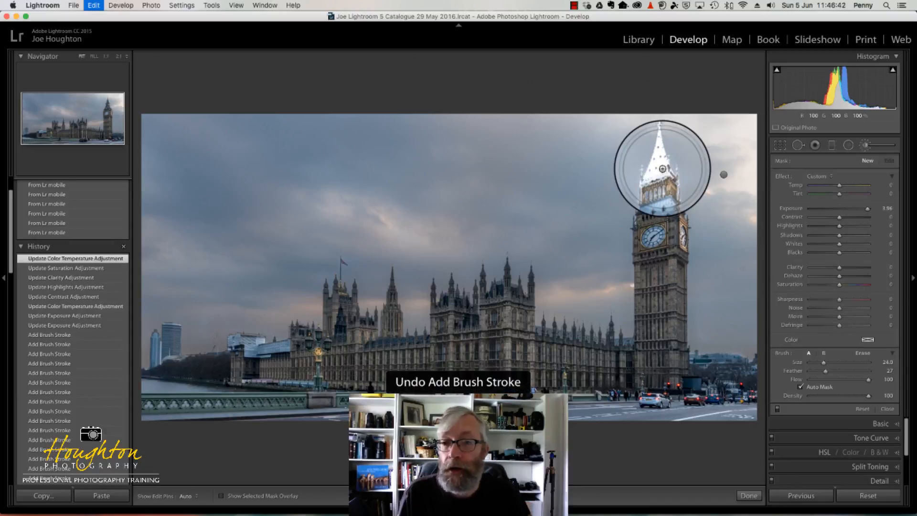
Paint the brightening mask from Big Ben's spire down to the clock face with brush size 11.0, feather 27 and Auto Mask on
key("[")
key("[")
key("[")
key("[")
key("[")
key("[")
key("[")
key("[")
key("[")
key("[")
key("[")
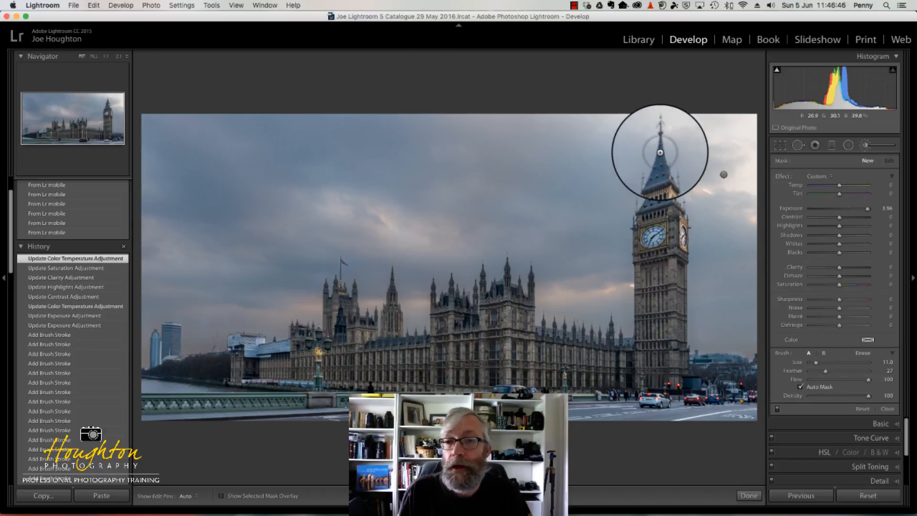
left_click_drag(661, 156, 661, 170)
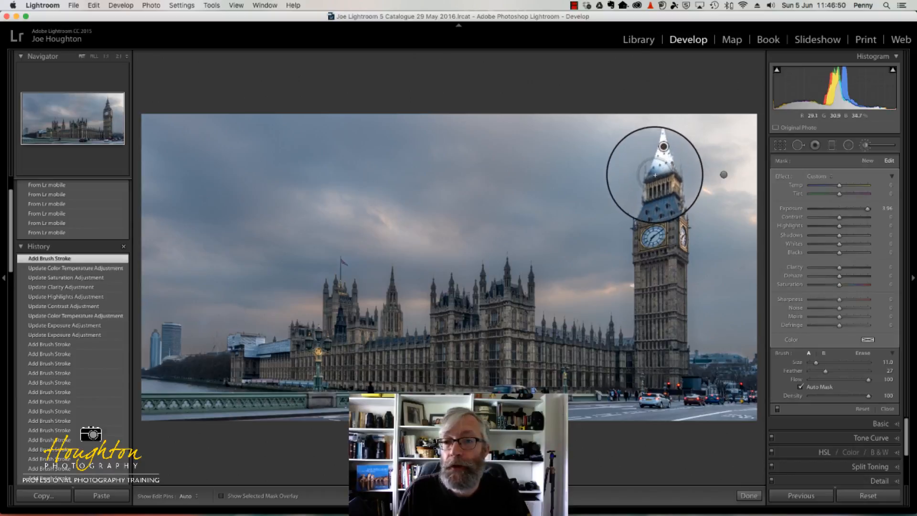
left_click(654, 174)
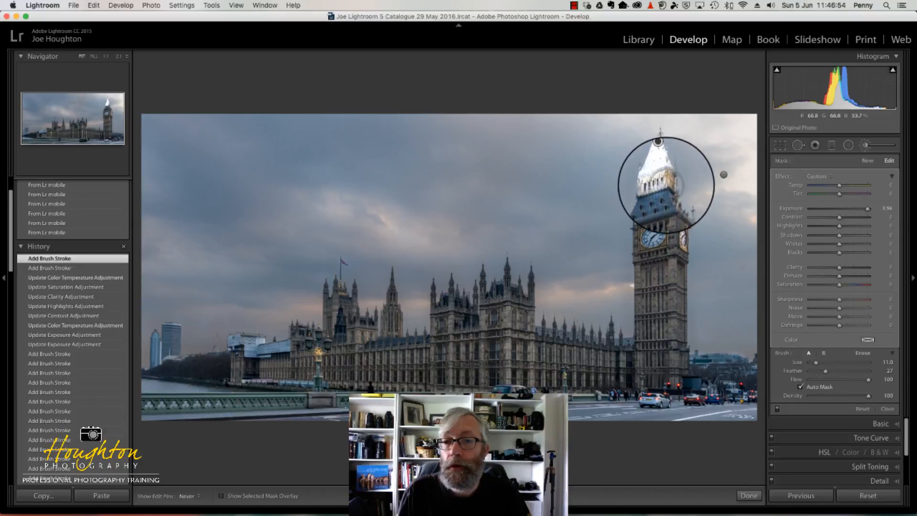
left_click(662, 181)
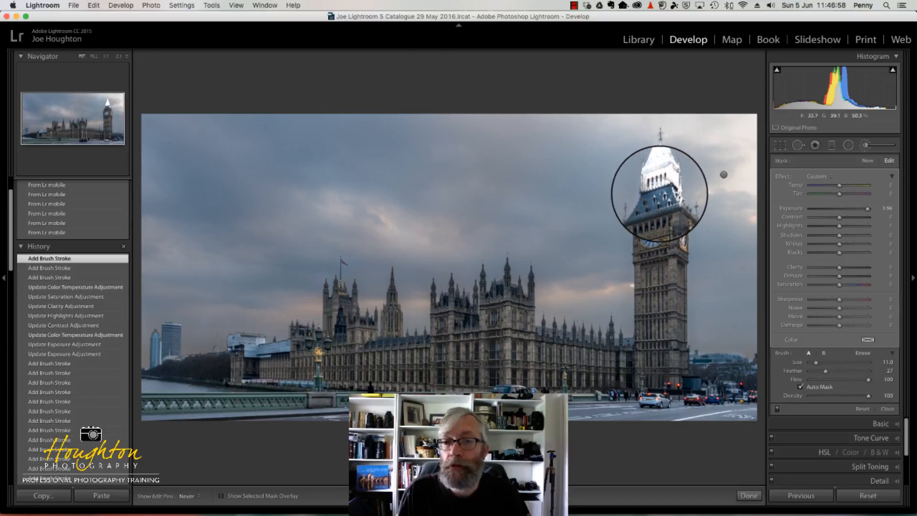
left_click(660, 193)
key("h")
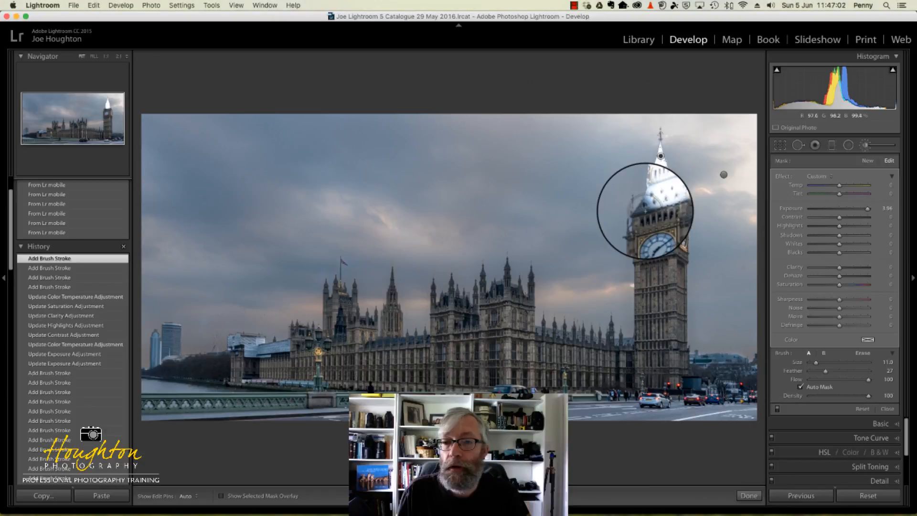
left_click(645, 211)
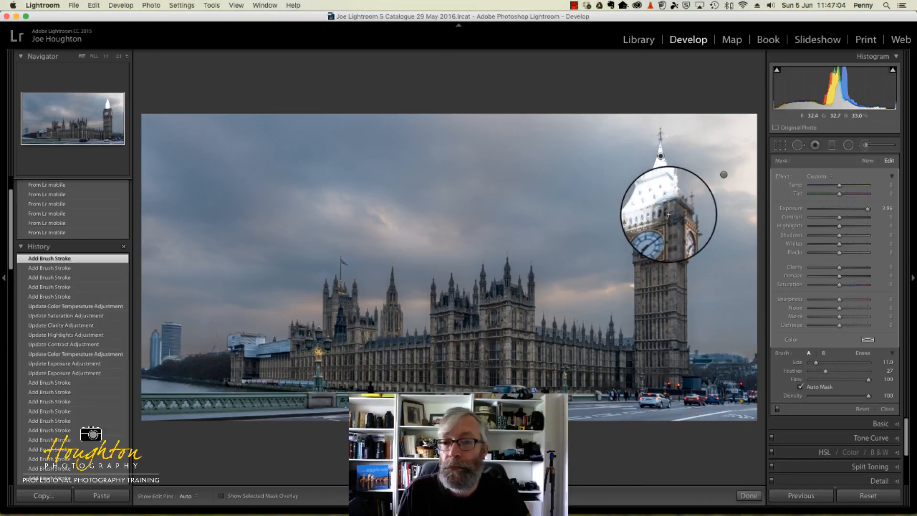
left_click(668, 215)
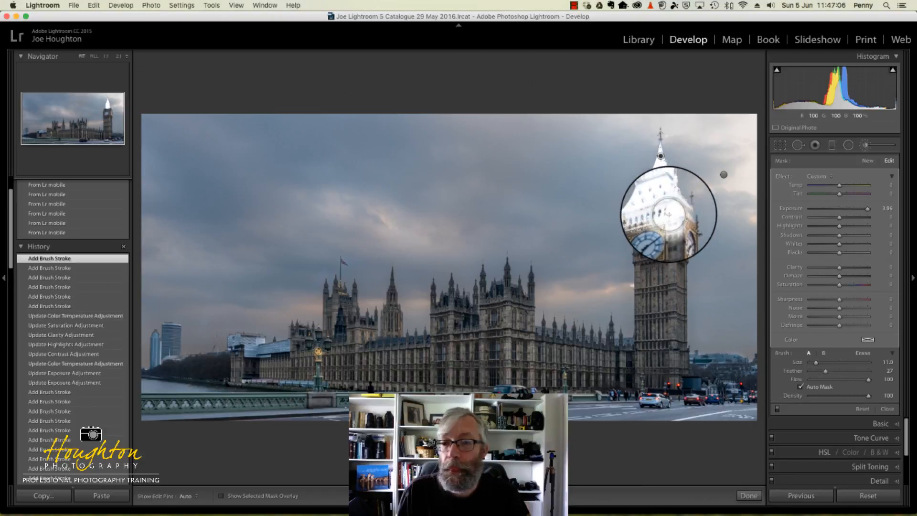
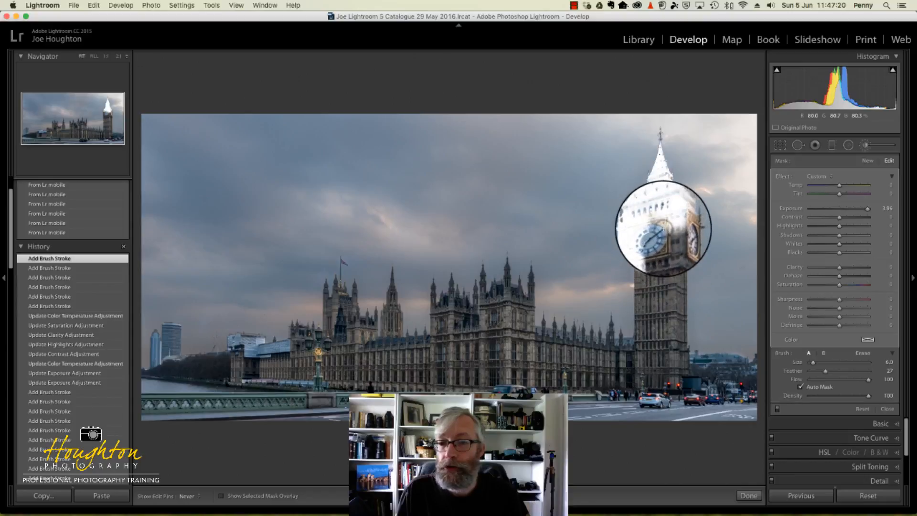
Extend the brightening mask down Big Ben's tower to its base with brush size 6.0, and onto the adjoining low wing
mouse_move(663, 229)
left_mouse_down()
mouse_move(671, 213)
mouse_move(674, 223)
left_mouse_up()
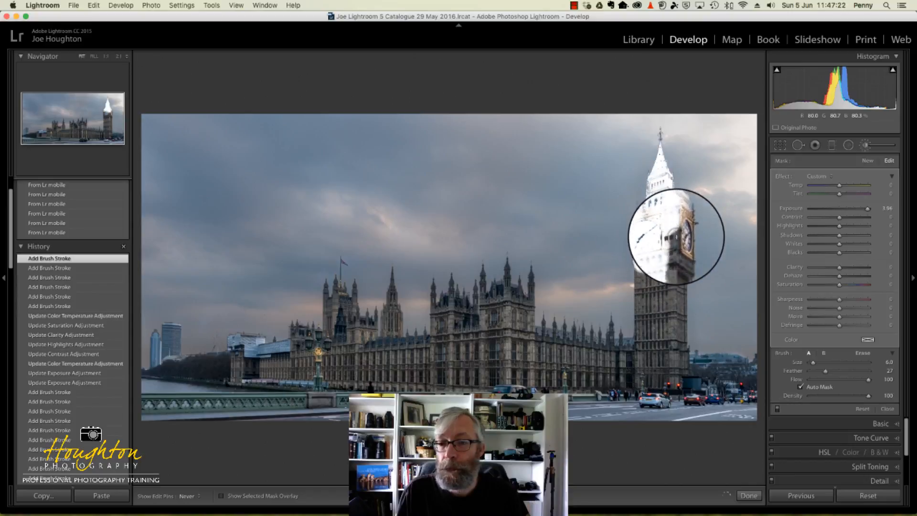
mouse_move(677, 263)
left_mouse_down()
mouse_move(681, 334)
mouse_move(666, 328)
mouse_move(661, 250)
mouse_move(652, 359)
mouse_move(639, 245)
mouse_move(675, 218)
mouse_move(680, 260)
mouse_move(651, 327)
mouse_move(671, 349)
left_mouse_up()
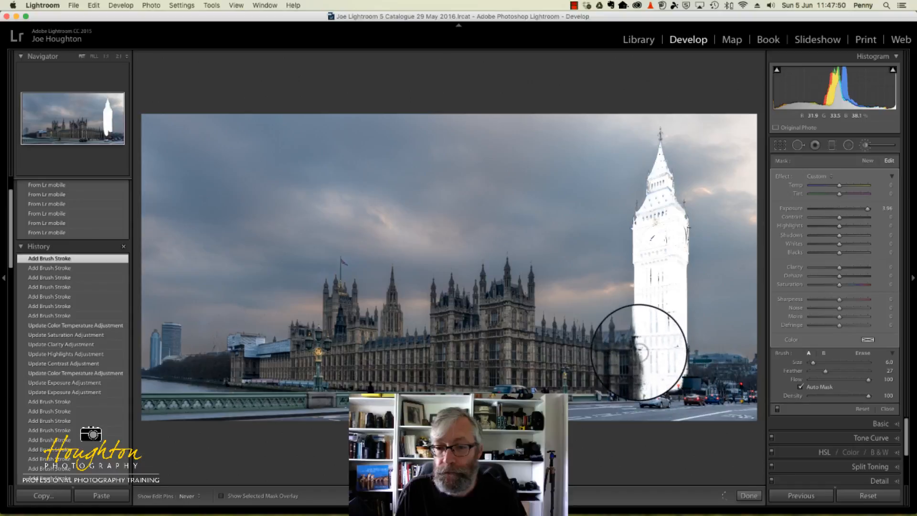
left_click_drag(616, 348, 608, 349)
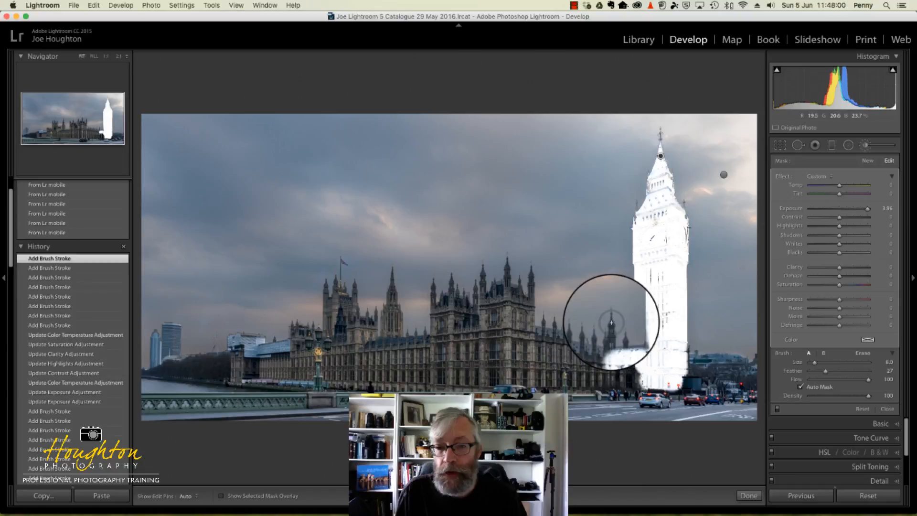
Paint the mask along the low wing's pinnacled roofline from Big Ben to the large turreted block with brush size 7.0
key("h")
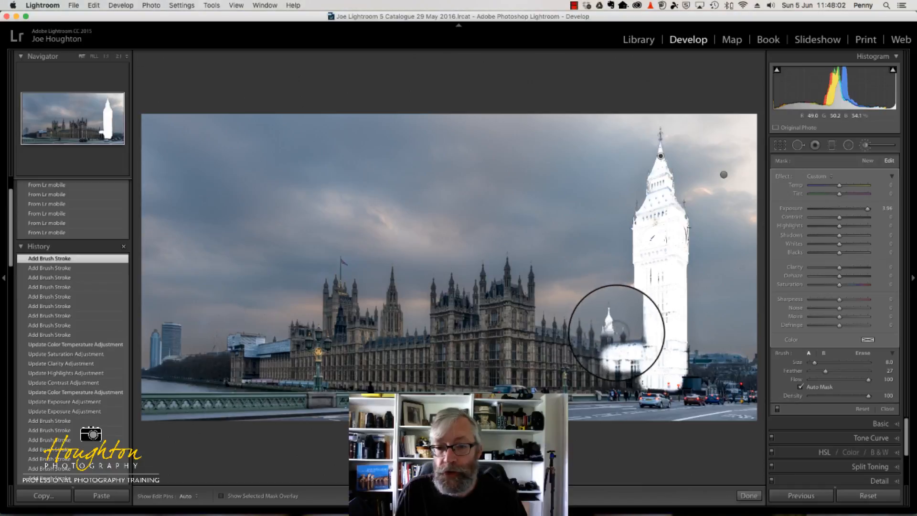
key("bracketleft")
key("bracketleft")
key("bracketleft")
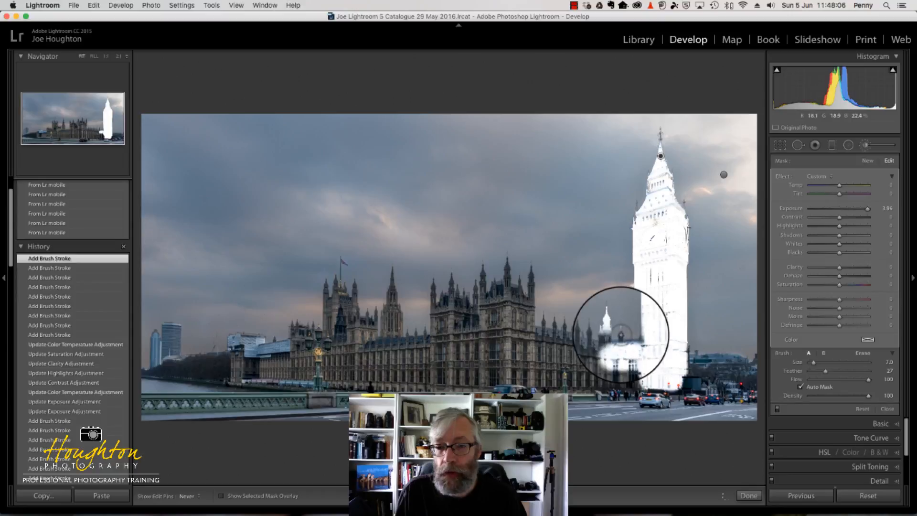
mouse_move(621, 329)
left_mouse_down()
mouse_move(639, 328)
mouse_move(622, 352)
mouse_move(580, 329)
left_mouse_up()
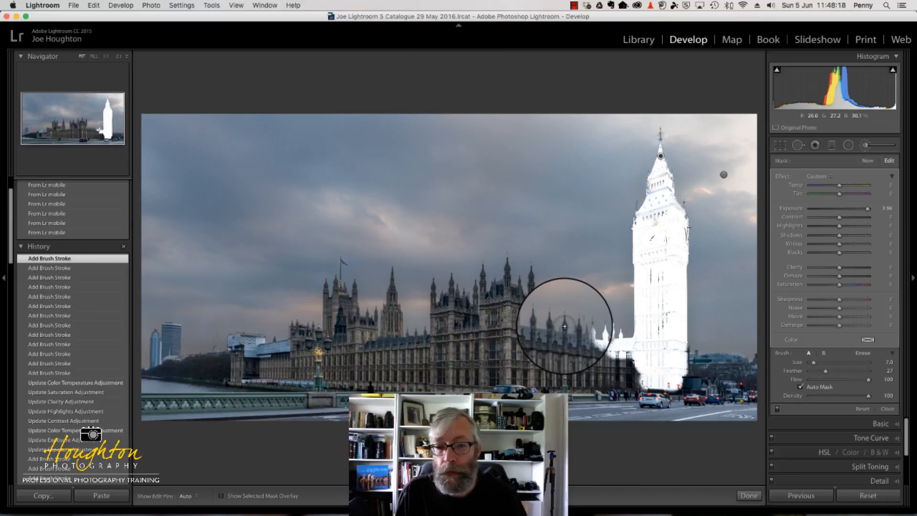
left_click_drag(565, 327, 544, 322)
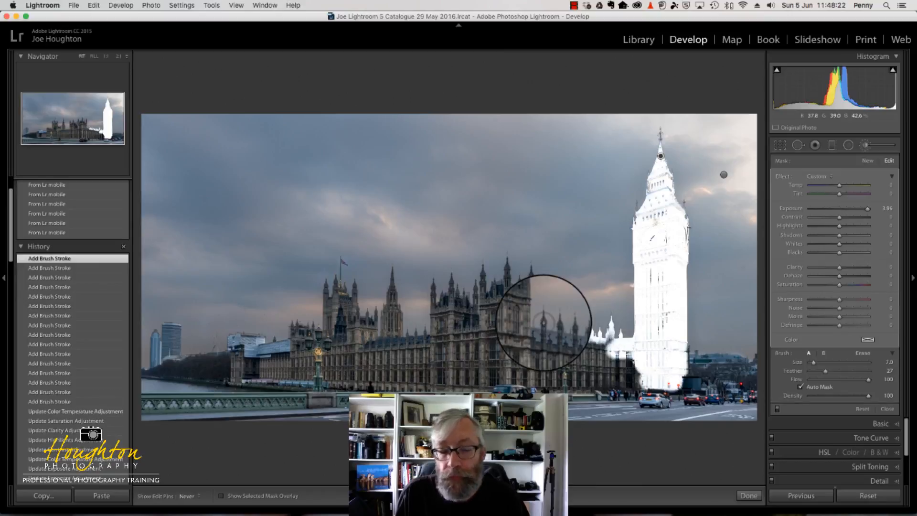
left_click(543, 322)
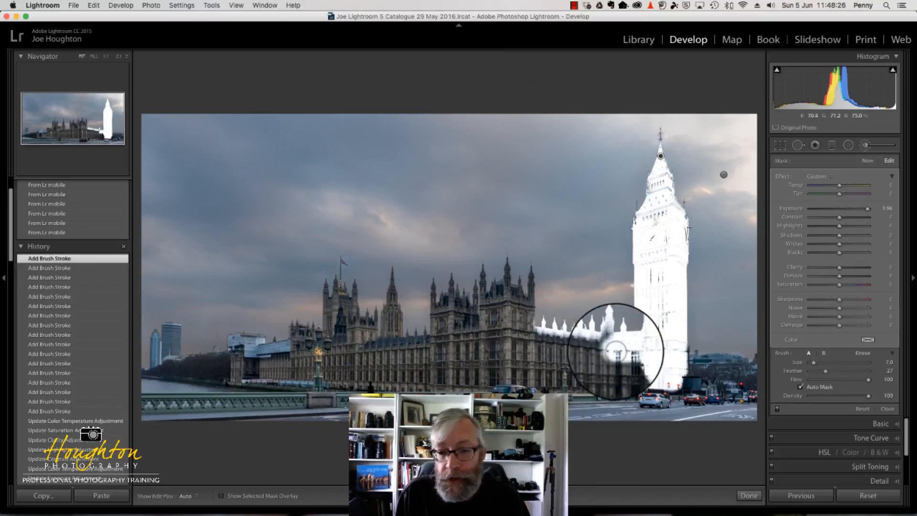
Fill the mask over the facade between Big Ben and the turreted block, continuing along the block's base and right edge
mouse_move(609, 342)
left_mouse_down()
mouse_move(593, 349)
mouse_move(538, 343)
mouse_move(613, 358)
mouse_move(540, 353)
mouse_move(529, 361)
mouse_move(640, 378)
left_mouse_up()
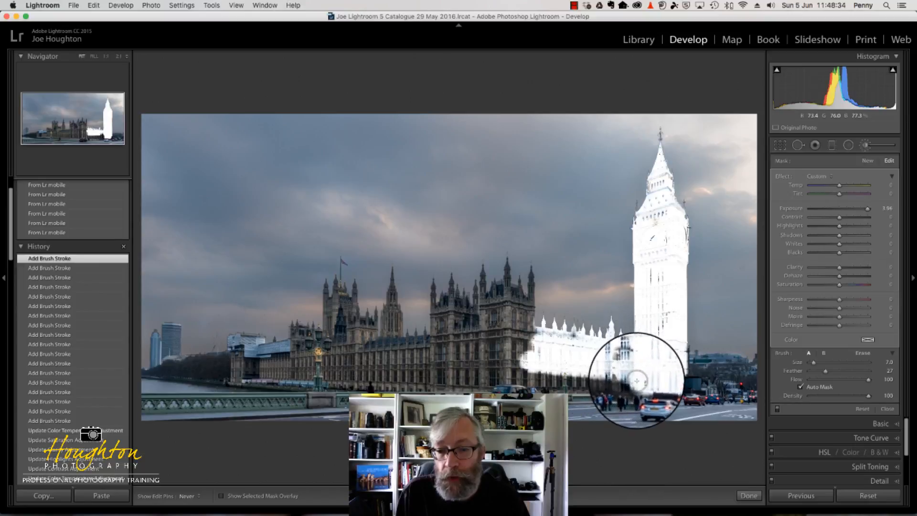
mouse_move(578, 379)
left_mouse_down()
mouse_move(549, 368)
mouse_move(415, 379)
left_mouse_up()
left_click_drag(529, 306, 528, 342)
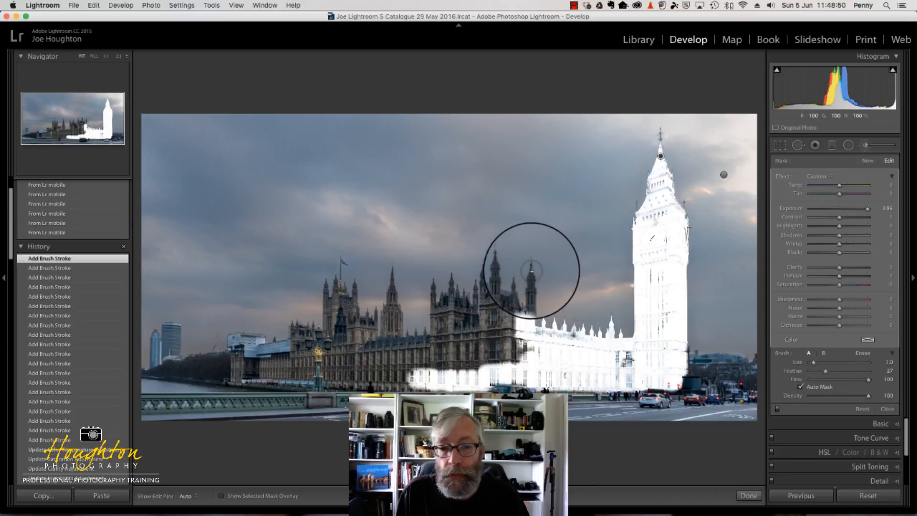
Paint the mask over all turrets, the roof and the walls of the large turreted block of Parliament
left_click_drag(531, 263, 531, 279)
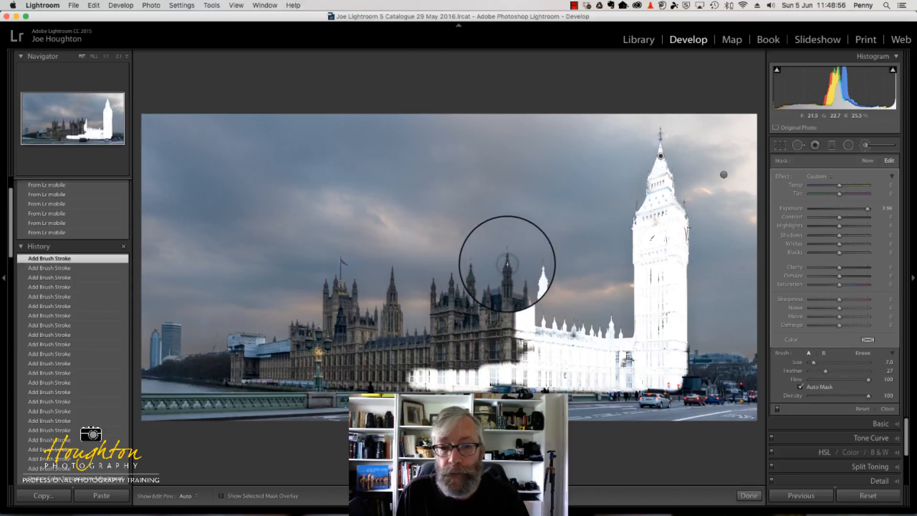
key("h")
left_click_drag(506, 264, 507, 272)
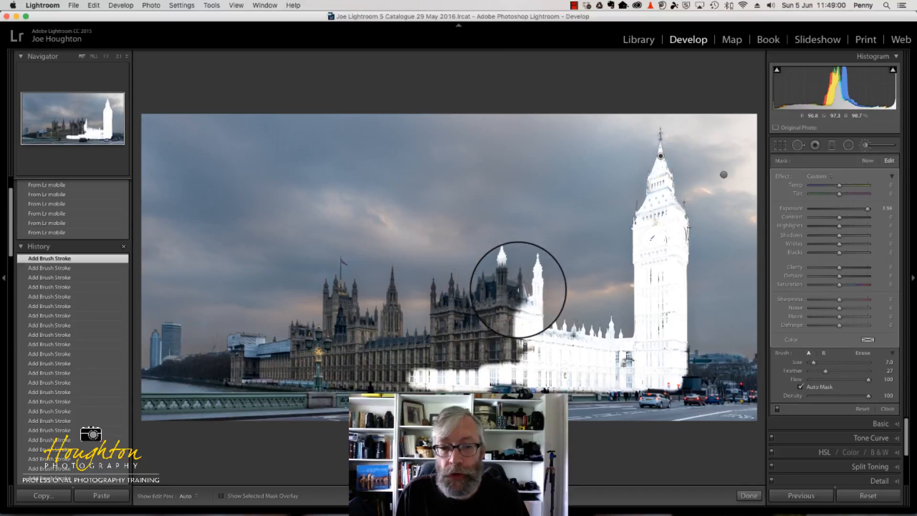
left_click_drag(519, 279, 519, 311)
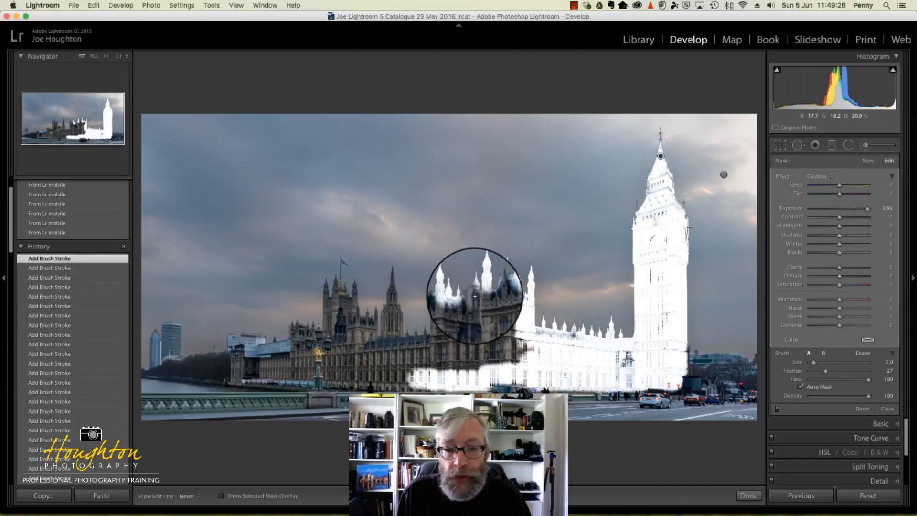
left_click(474, 296)
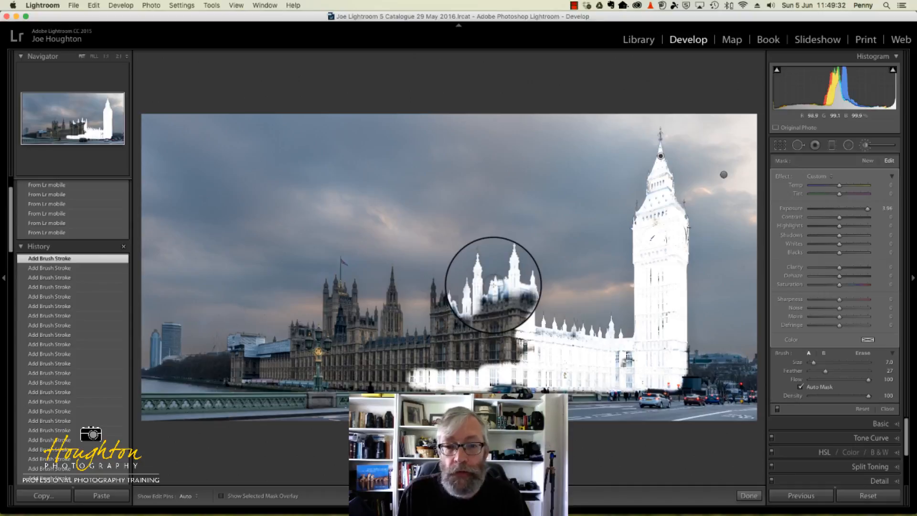
left_click_drag(492, 284, 517, 295)
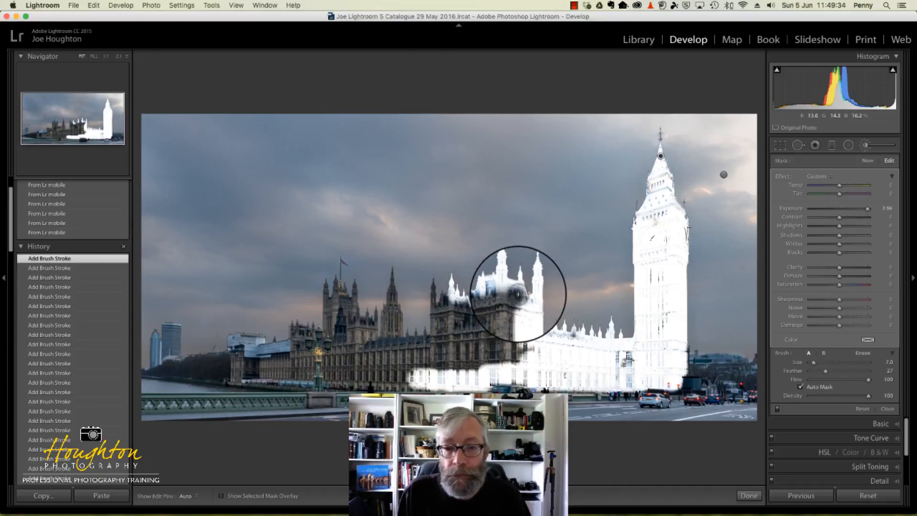
left_click(433, 284)
mouse_move(435, 270)
left_mouse_down()
mouse_move(435, 335)
mouse_move(436, 311)
mouse_move(486, 313)
mouse_move(488, 302)
mouse_move(508, 299)
mouse_move(511, 317)
mouse_move(494, 318)
mouse_move(510, 315)
mouse_move(516, 359)
mouse_move(526, 352)
mouse_move(443, 362)
mouse_move(509, 340)
mouse_move(508, 319)
mouse_move(495, 358)
mouse_move(481, 320)
mouse_move(476, 358)
mouse_move(455, 324)
mouse_move(458, 354)
mouse_move(449, 335)
mouse_move(441, 364)
mouse_move(416, 328)
left_mouse_up()
Extend the mask along the low roofline left of the turreted block and down the slender central spire
key("h")
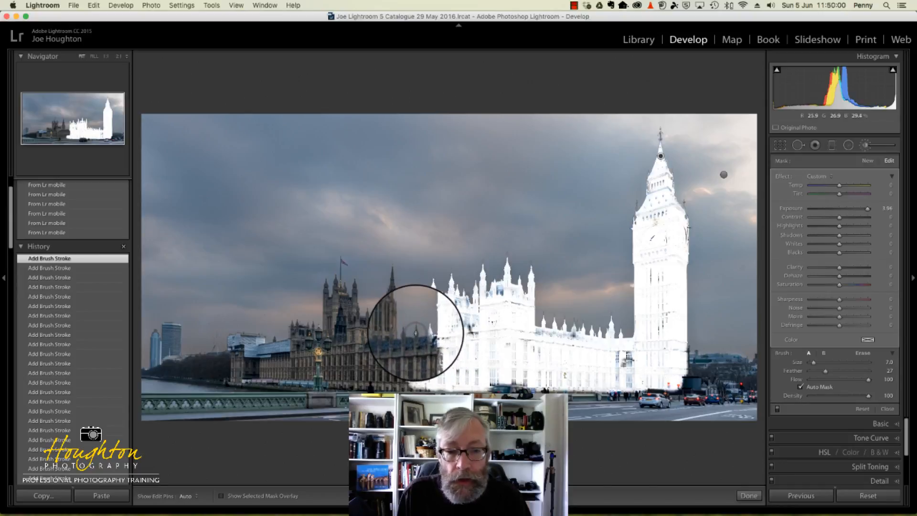
key("h")
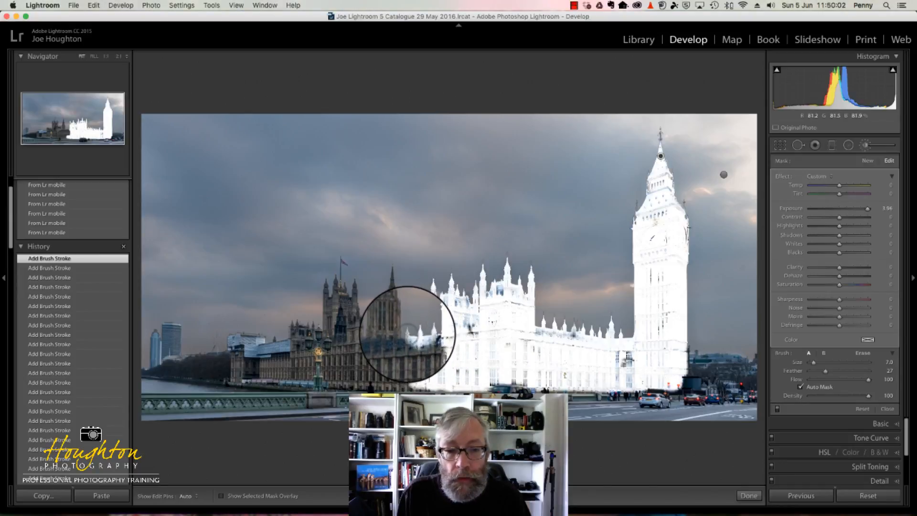
left_click_drag(408, 333, 410, 337)
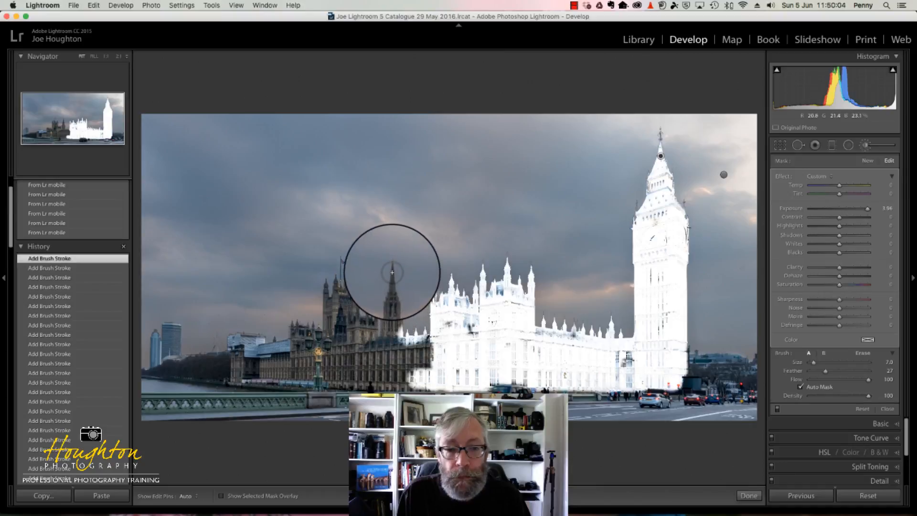
left_click_drag(392, 273, 392, 297)
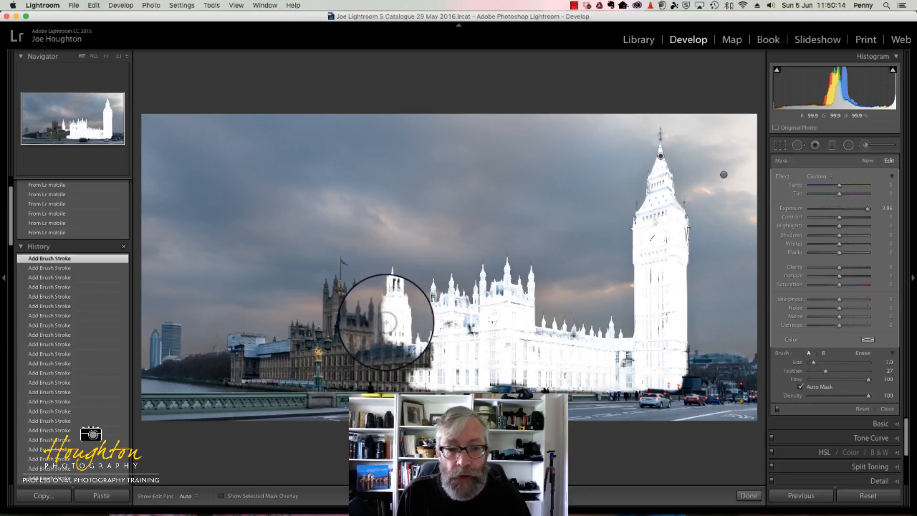
Paint the mask from the central spire's base across the small turrets and the flag-topped tower with the facade below
key("h")
left_click_drag(385, 346, 370, 322)
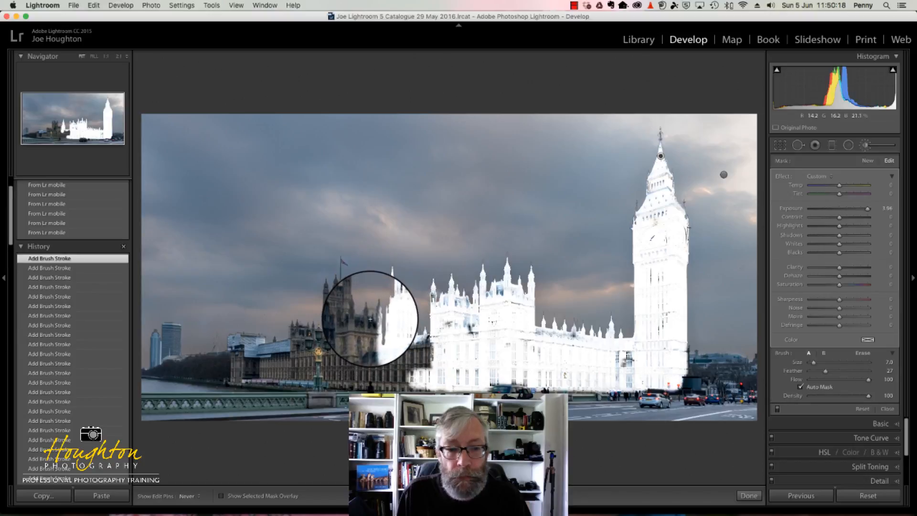
left_click(367, 315)
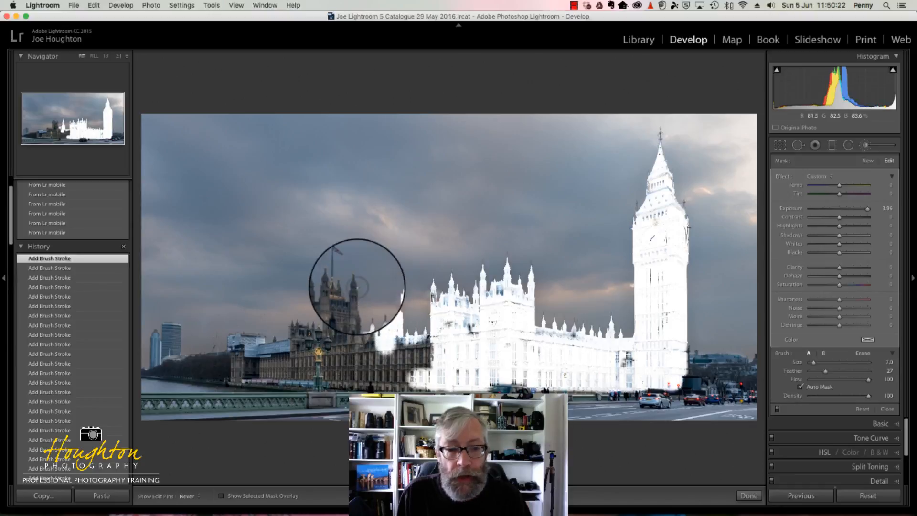
left_click(344, 286)
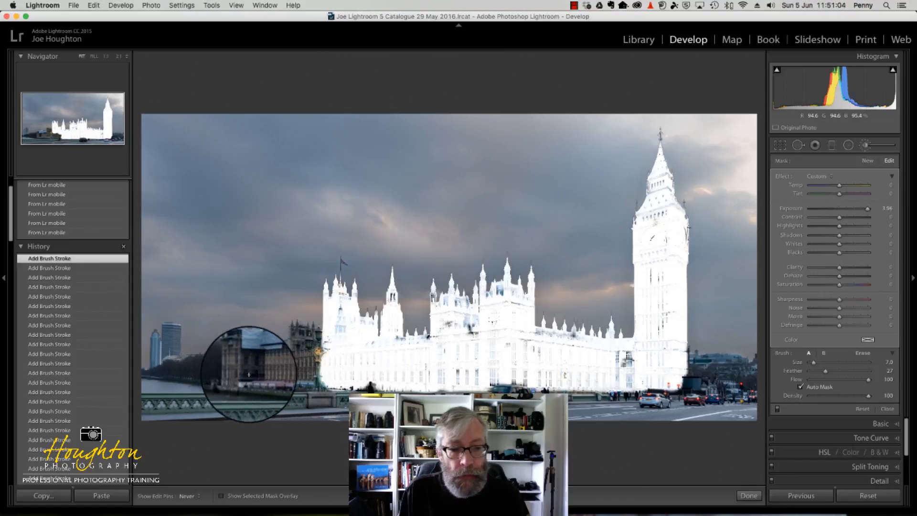
Complete the mask over the far left end of Parliament, covering its riverside wall and the rooftops beside the flag-topped tower
mouse_move(238, 373)
left_mouse_down()
mouse_move(240, 365)
mouse_move(278, 365)
left_mouse_up()
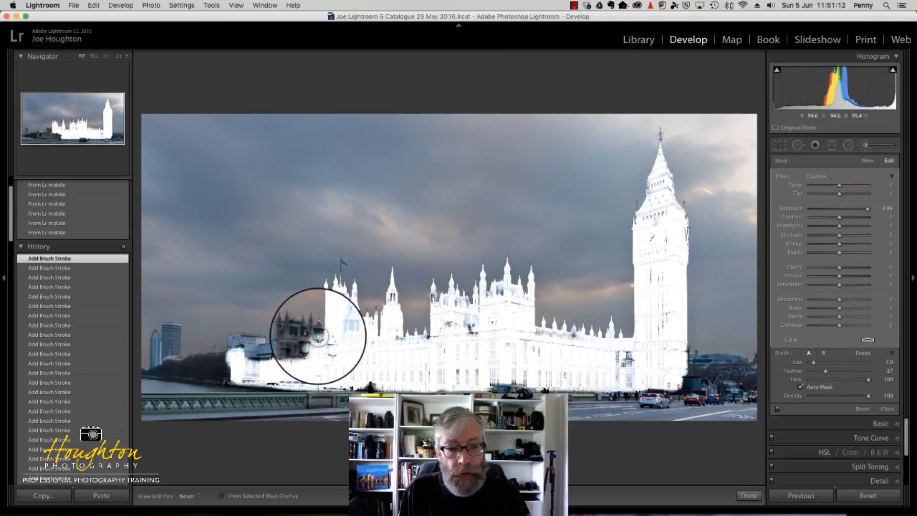
left_click_drag(303, 347, 292, 329)
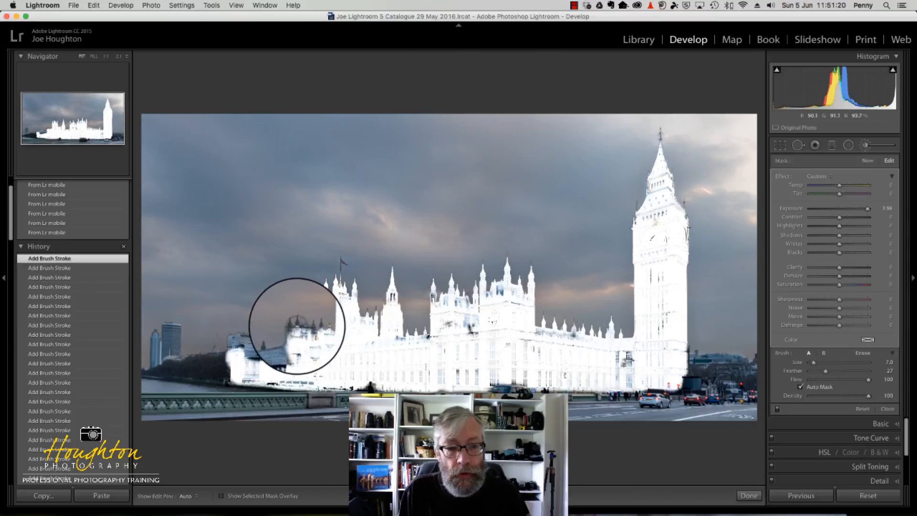
left_click_drag(297, 325, 313, 328)
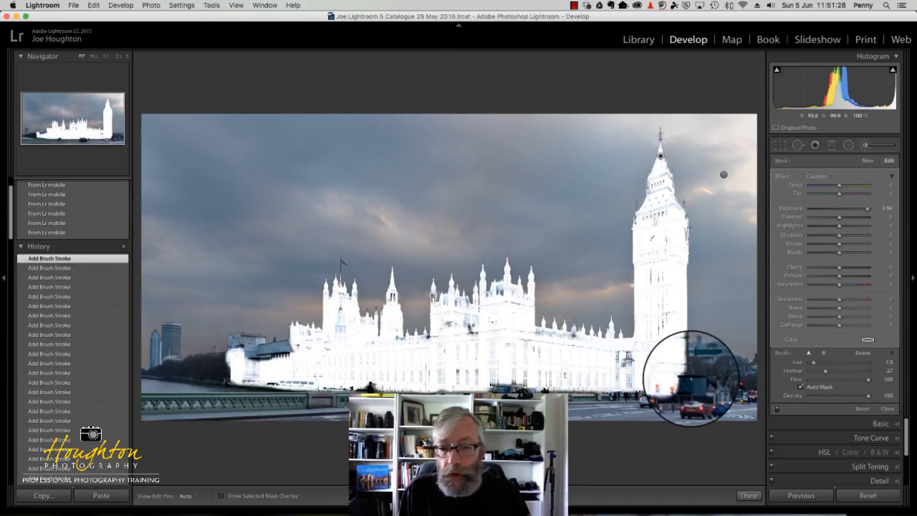
key("h")
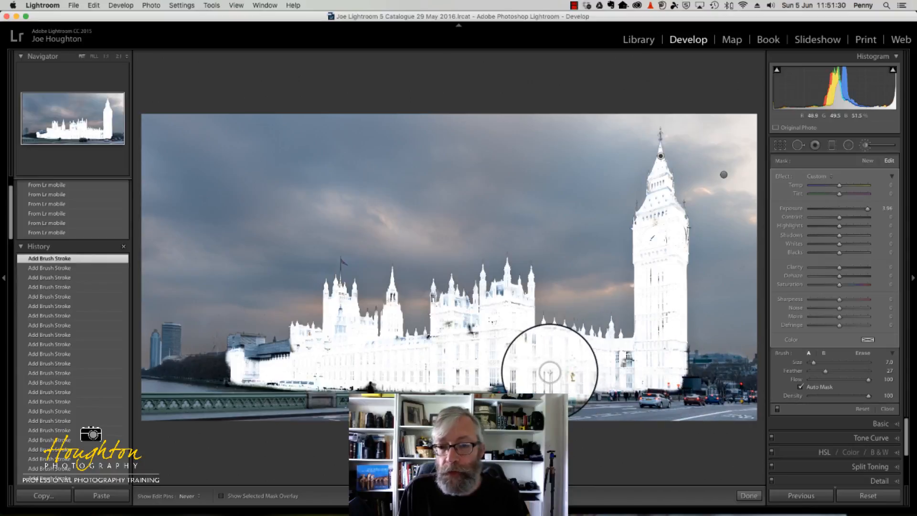
mouse_move(550, 372)
left_mouse_down()
mouse_move(482, 360)
mouse_move(426, 327)
mouse_move(401, 324)
left_mouse_up()
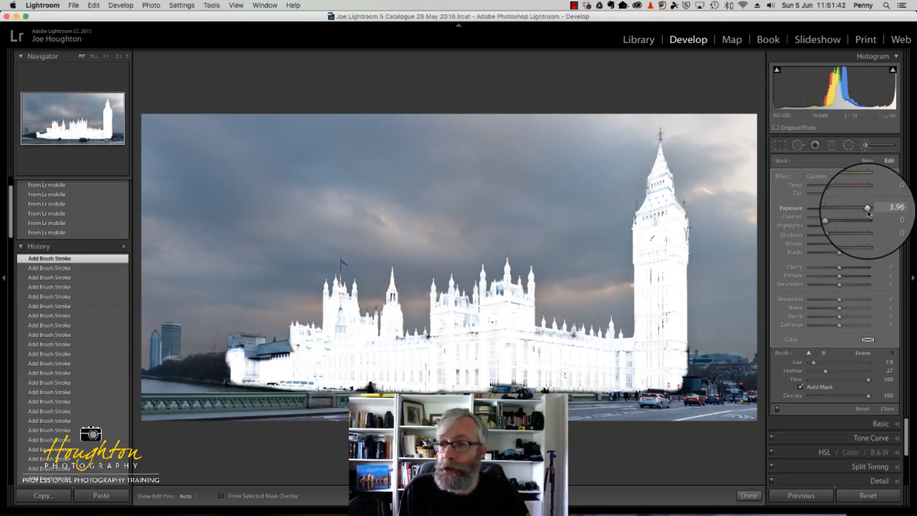
Lower the painted building mask's Exposure to 0.30 and set its Clarity to 37
left_click_drag(867, 208, 841, 209)
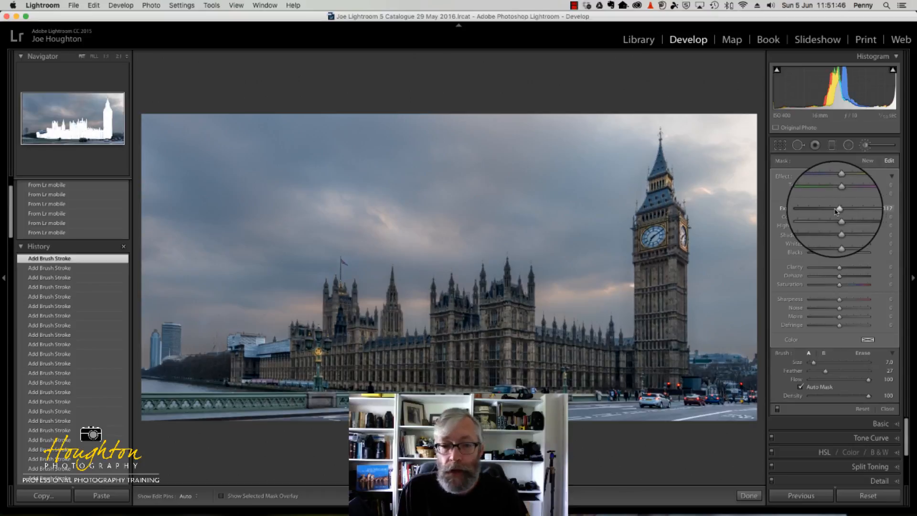
left_click_drag(840, 212, 843, 212)
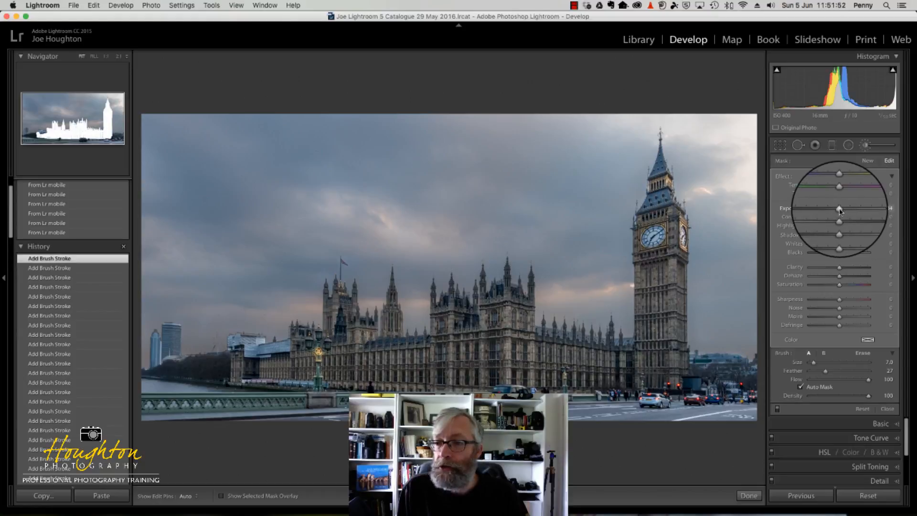
double_click(841, 211)
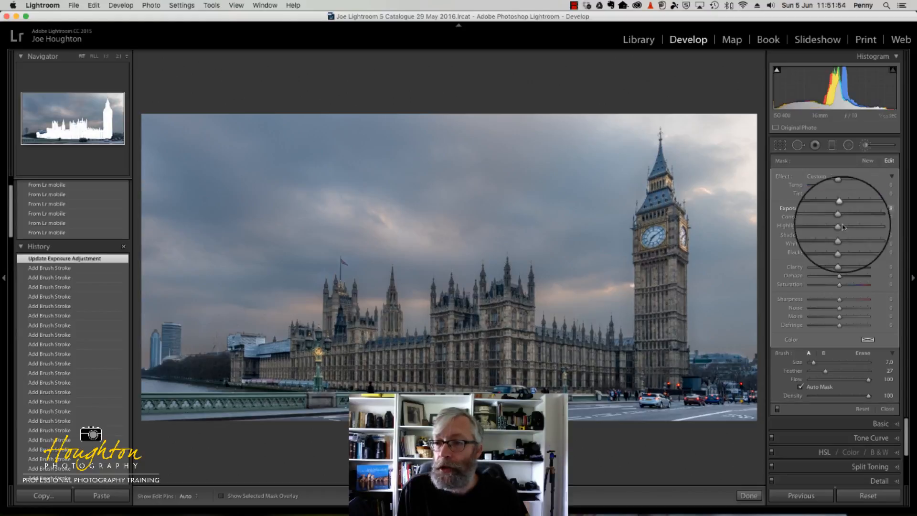
mouse_move(839, 272)
left_mouse_down()
mouse_move(855, 273)
mouse_move(824, 271)
mouse_move(846, 271)
left_mouse_up()
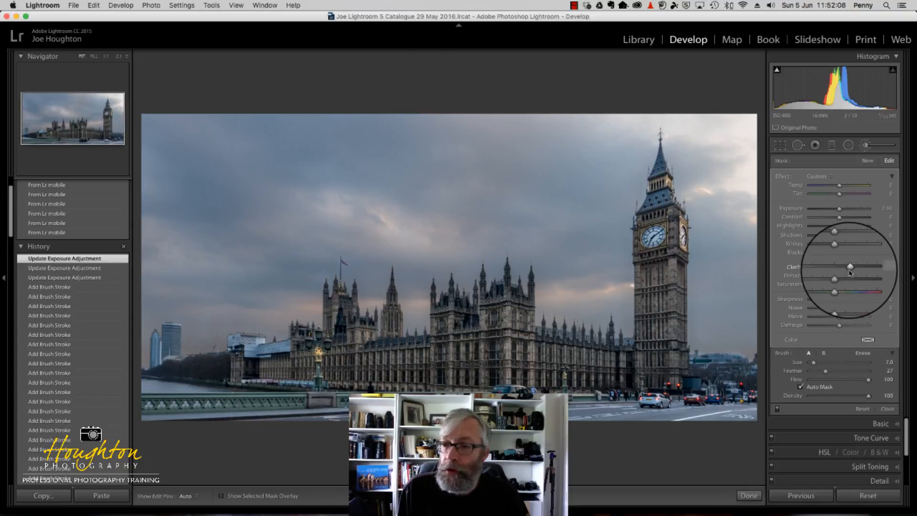
left_click_drag(849, 270, 849, 270)
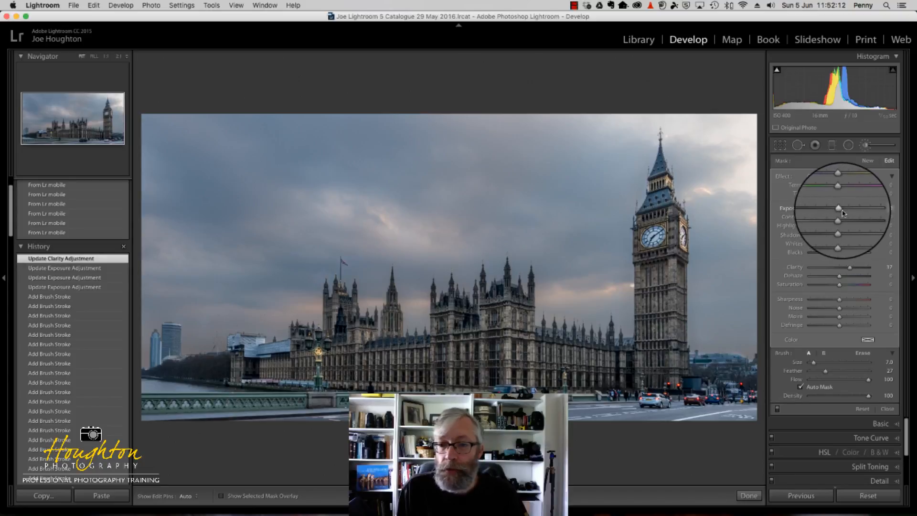
left_click_drag(840, 212, 842, 213)
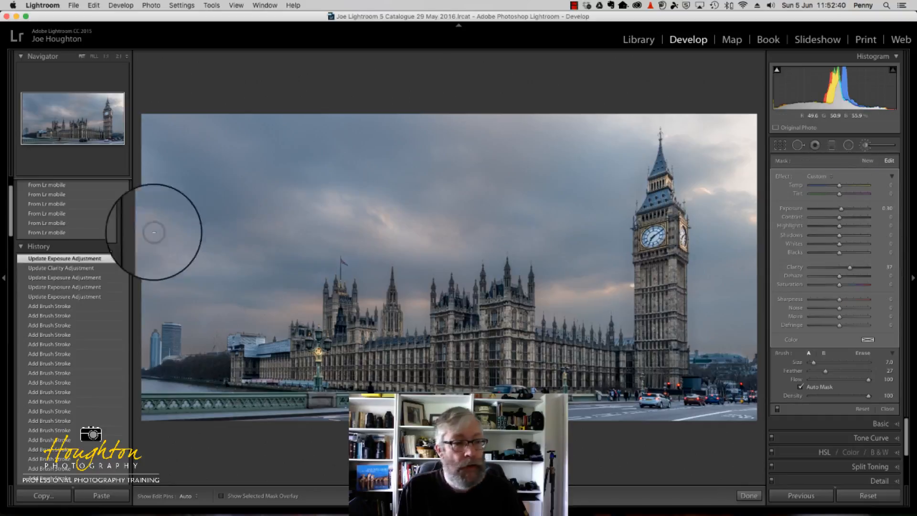
Compare the buildings before the Clarity adjustment with the latest Exposure adjustment using the History states
left_click(63, 282)
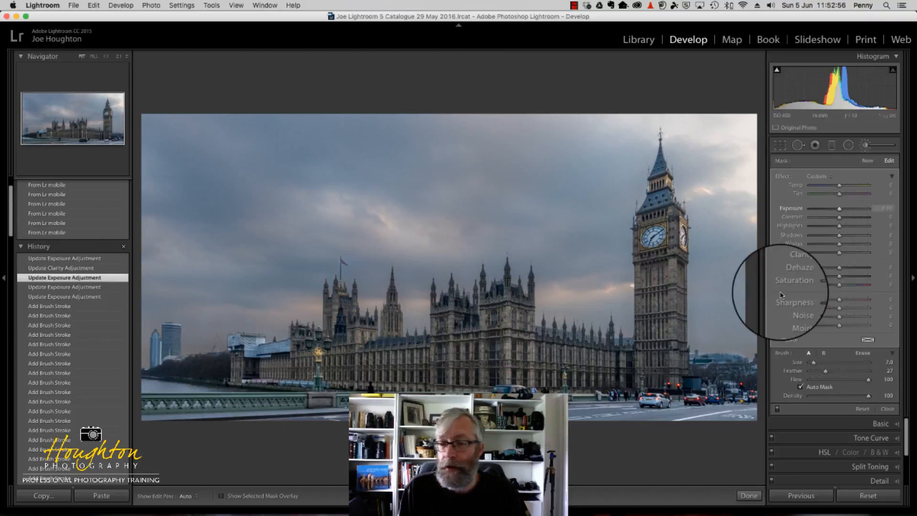
left_click(58, 262)
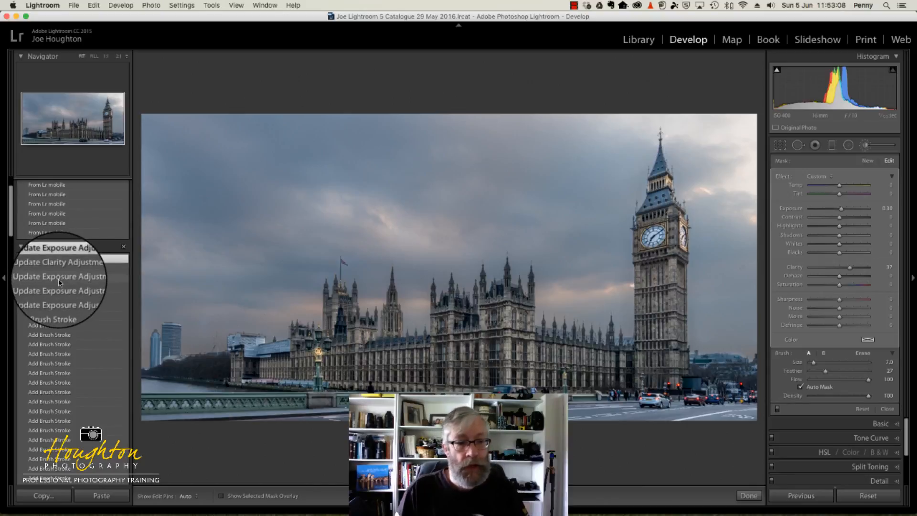
Return to the Exposure adjustment state before Clarity was added, warm the building mask's Temp slightly, and finish the brush edit
left_click(60, 282)
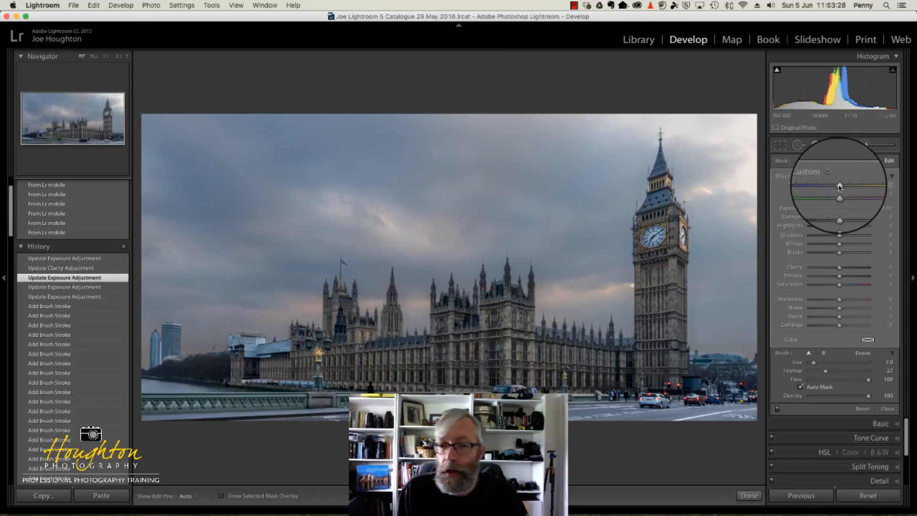
left_click_drag(839, 187, 848, 189)
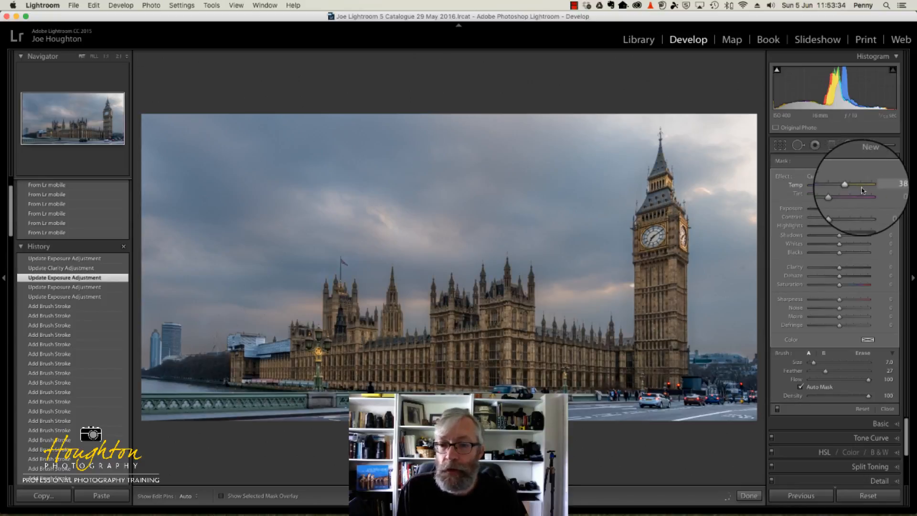
left_click_drag(863, 190, 845, 190)
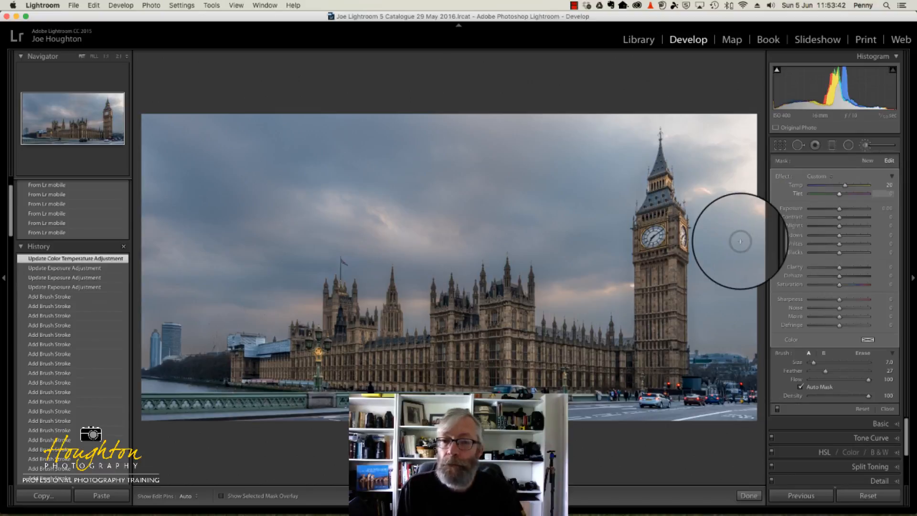
left_click(865, 145)
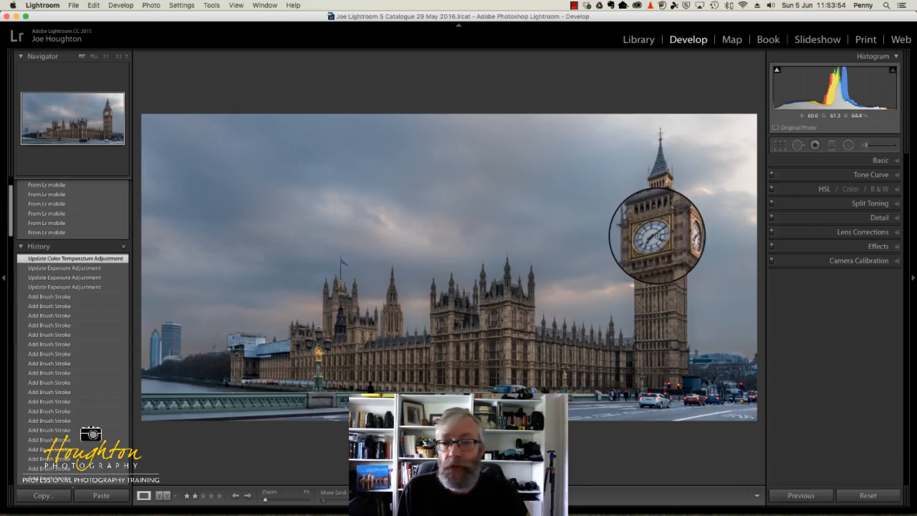
Add a Radial Filter centred on Big Ben's front clock face at 1:1 zoom, and invert its mask
left_click(106, 58)
left_click_drag(35, 130, 108, 114)
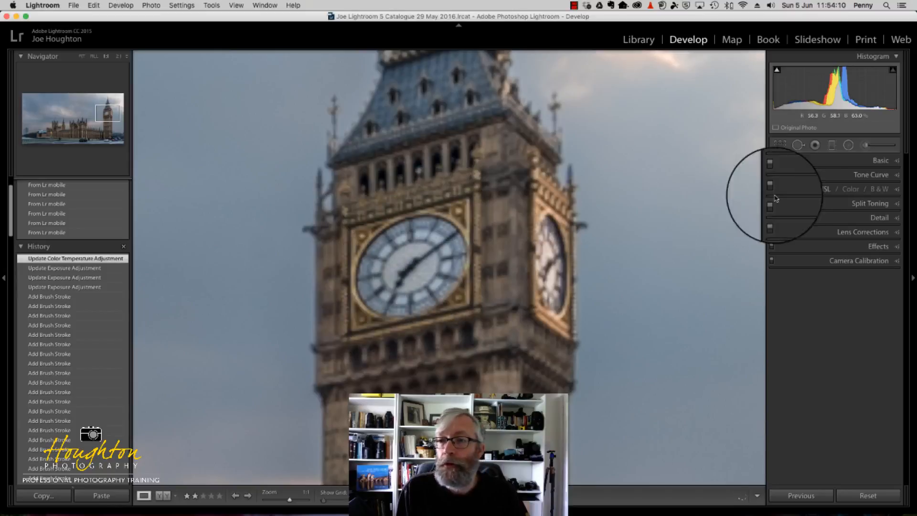
left_click(849, 148)
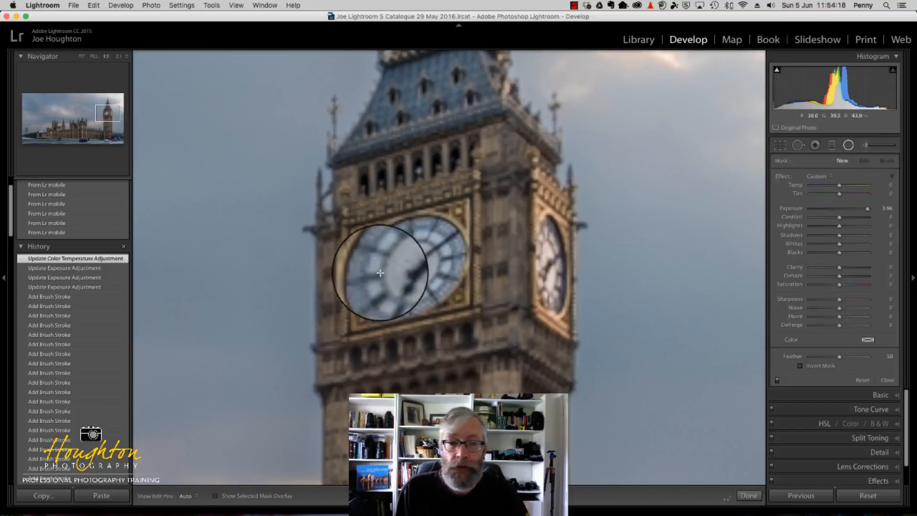
mouse_move(410, 266)
left_mouse_down()
mouse_move(465, 225)
mouse_move(468, 208)
mouse_move(481, 211)
mouse_move(479, 200)
left_mouse_up()
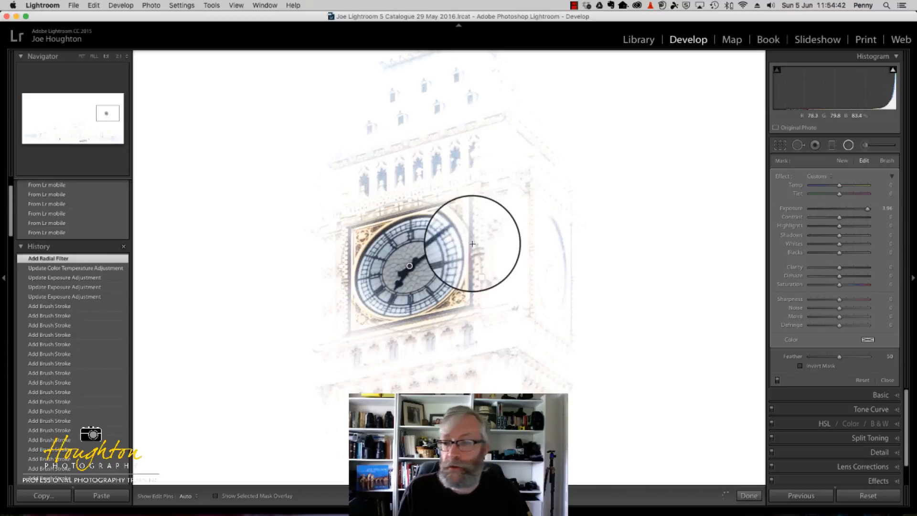
left_click(801, 367)
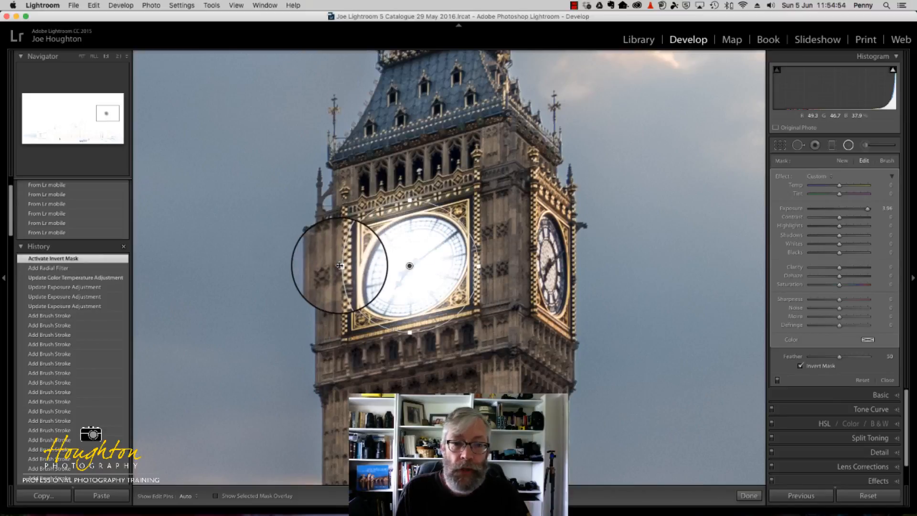
Narrow and rotate the radial filter's ellipse so that it follows the tilted outline of the front clock face
left_click_drag(344, 266, 346, 266)
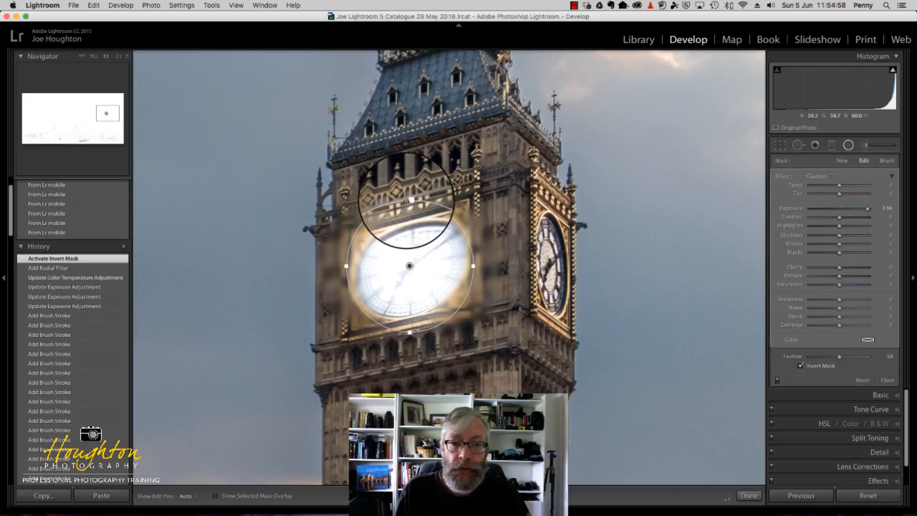
left_click_drag(432, 203, 471, 230)
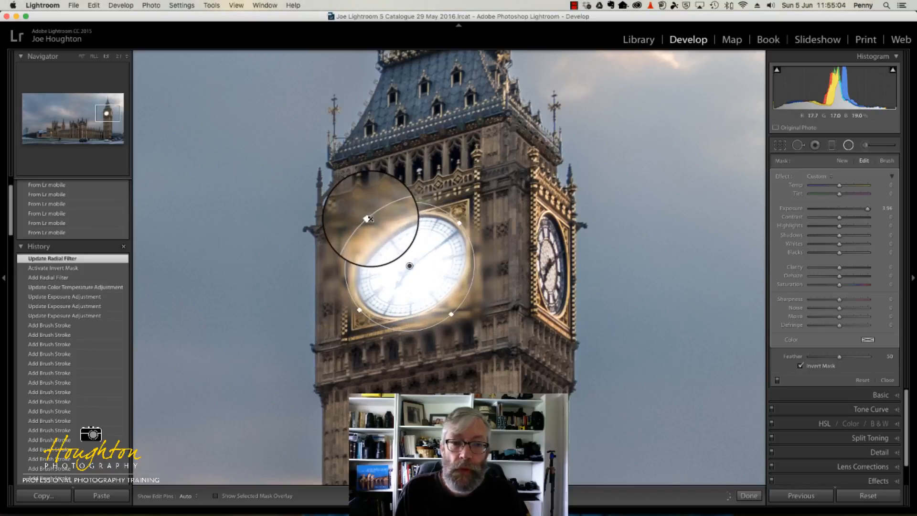
left_click_drag(368, 219, 383, 228)
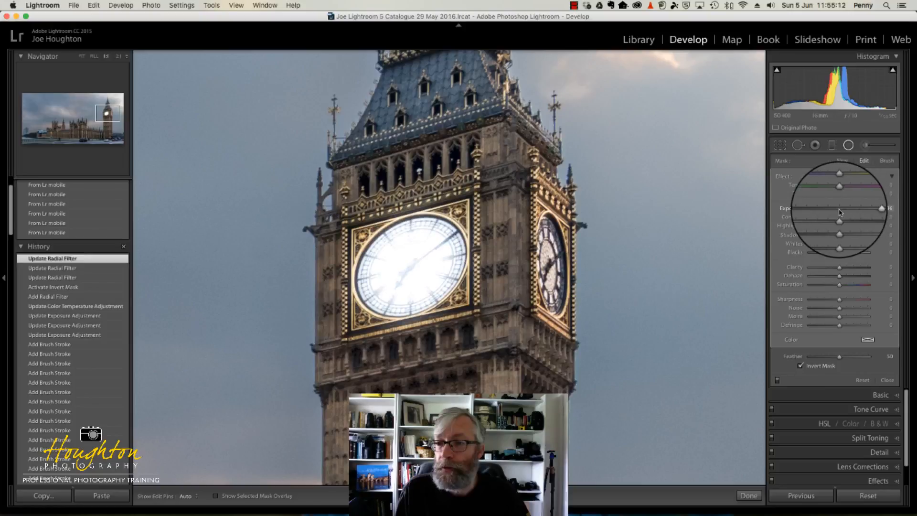
Set the front clock face filter's Exposure to 0.48 and its Clarity to 44
left_click_drag(868, 208, 838, 209)
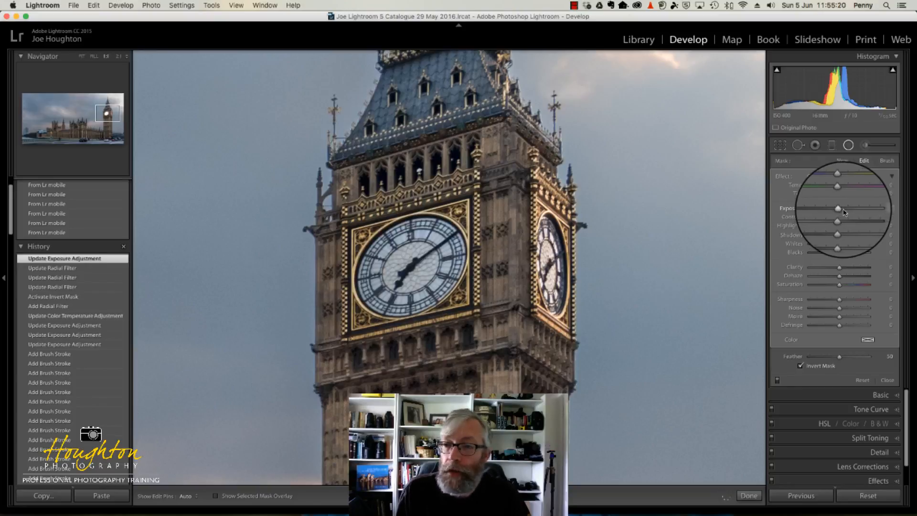
left_click_drag(840, 212, 844, 212)
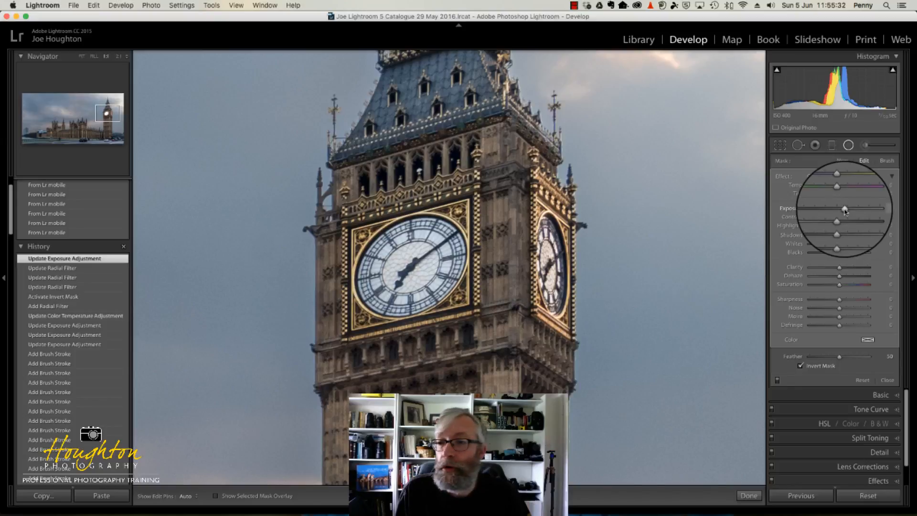
left_click_drag(844, 211, 844, 210)
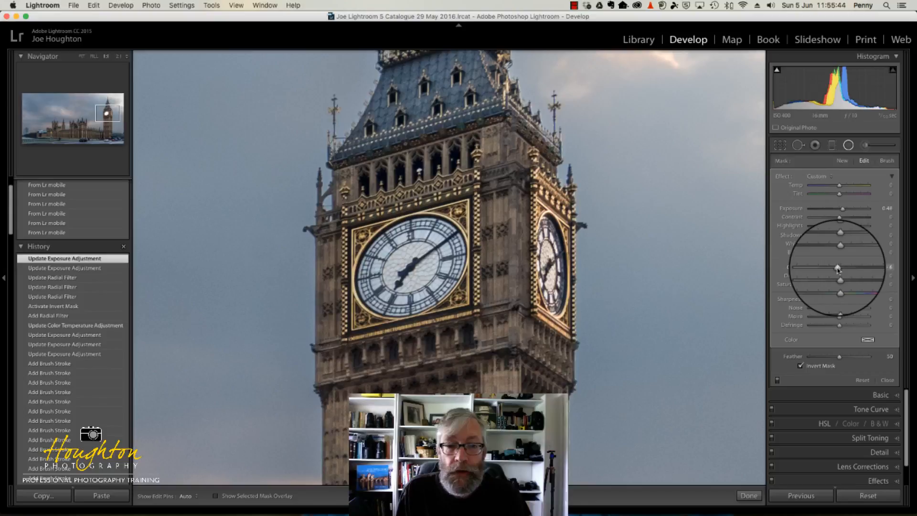
left_click_drag(837, 270, 855, 270)
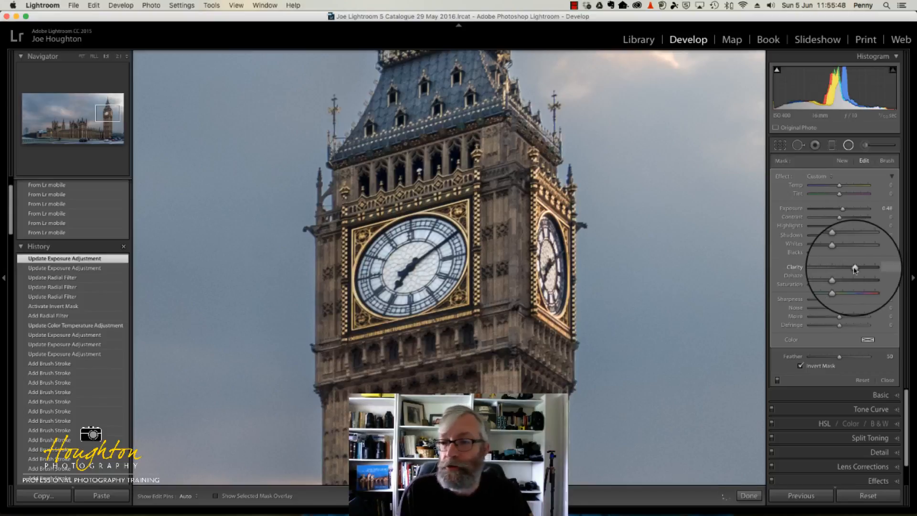
left_click_drag(855, 271, 852, 270)
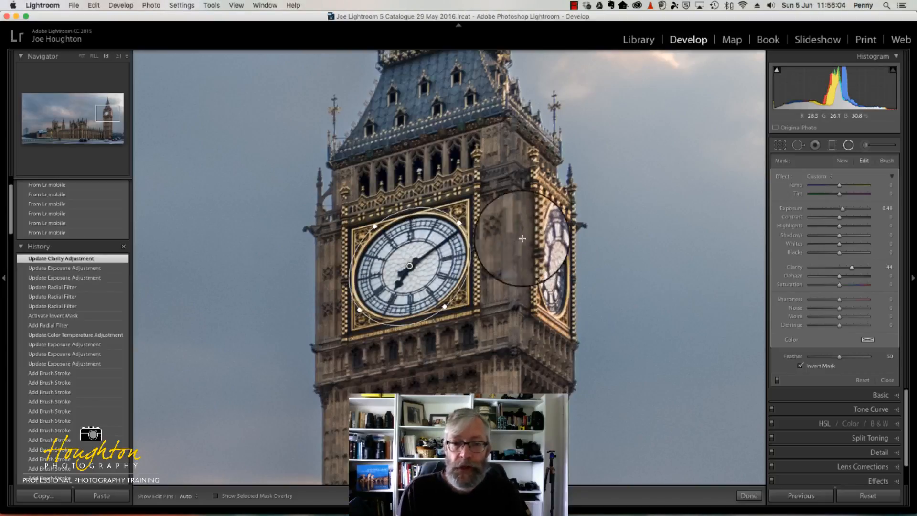
Duplicate the clock face radial filter, move the copy onto the tower's side clock face, and rotate and narrow it to fit
right_click(410, 265)
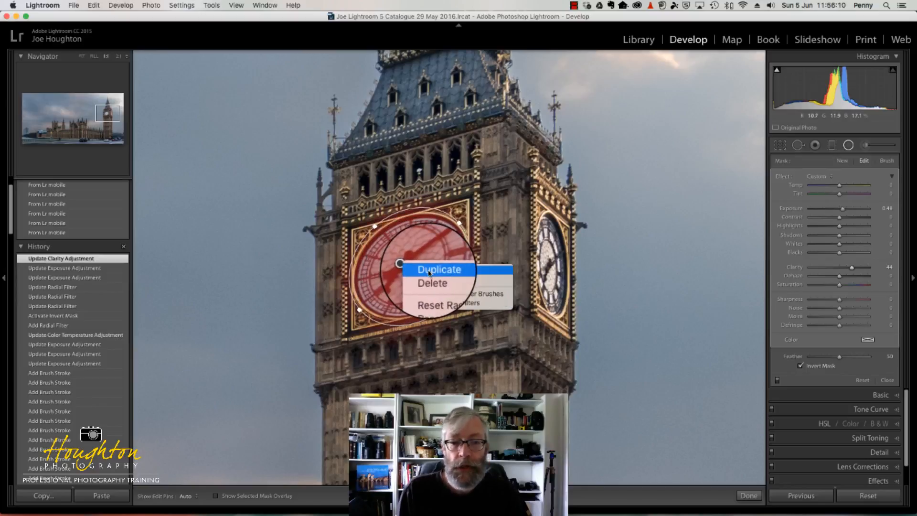
left_click(429, 271)
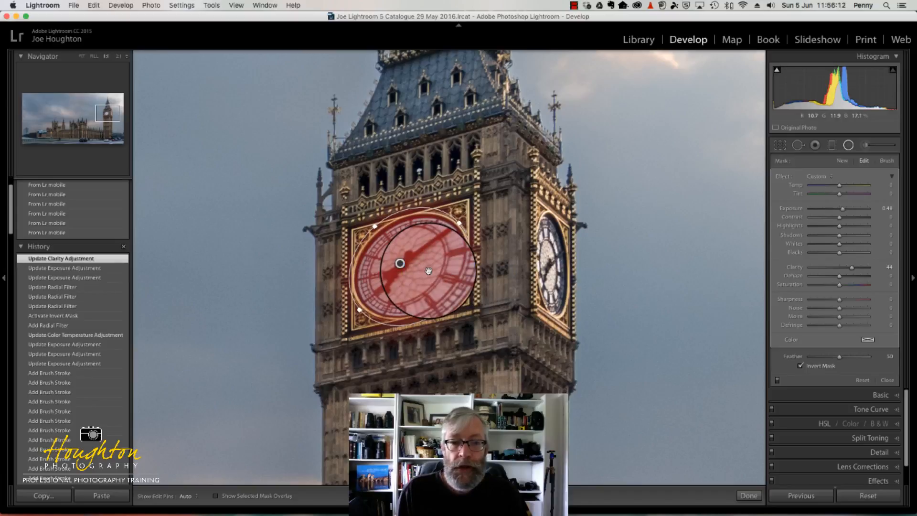
left_click_drag(429, 271, 410, 266)
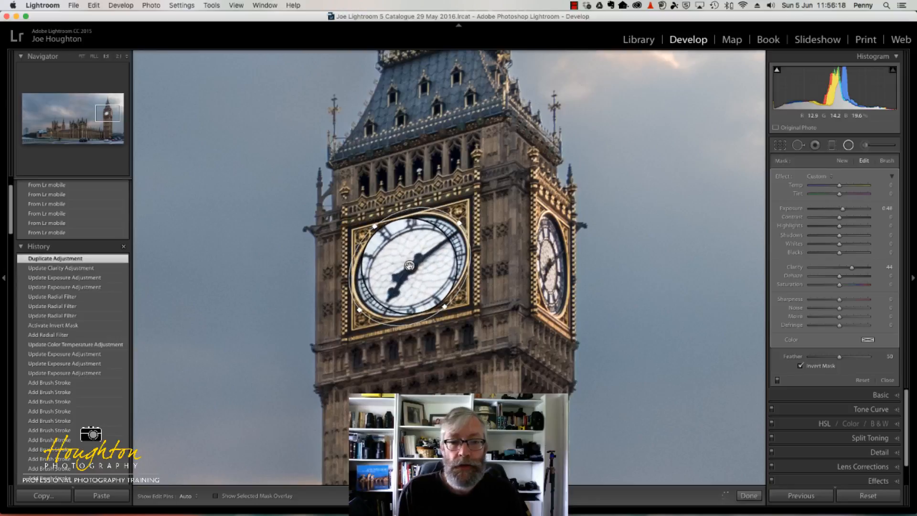
left_click_drag(409, 265, 553, 263)
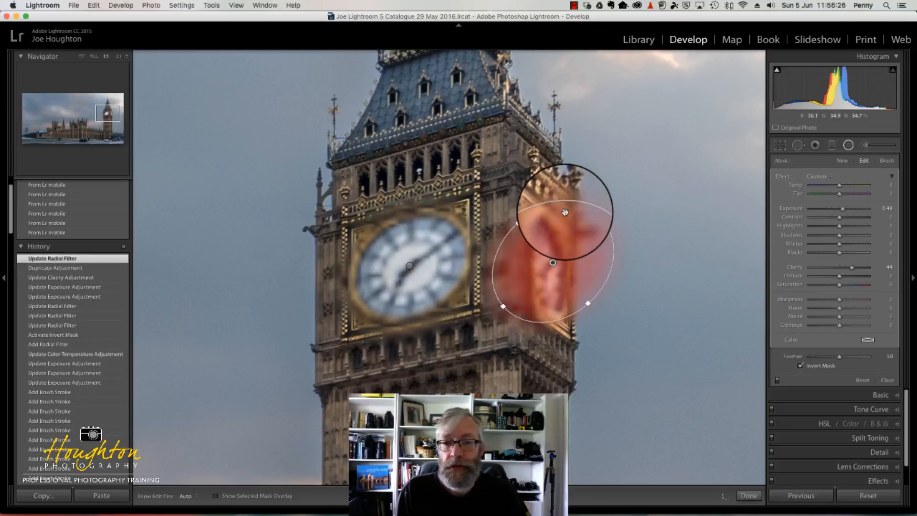
left_click_drag(568, 205, 513, 219)
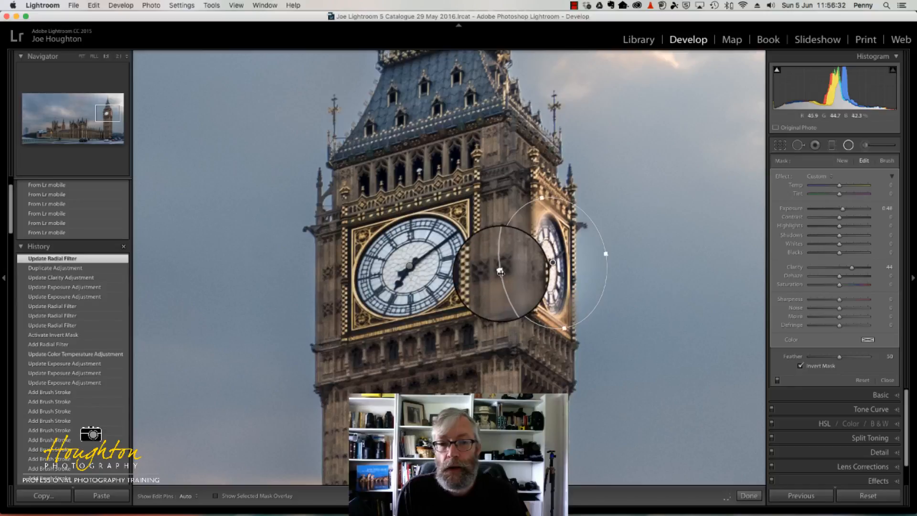
left_click_drag(500, 272, 522, 268)
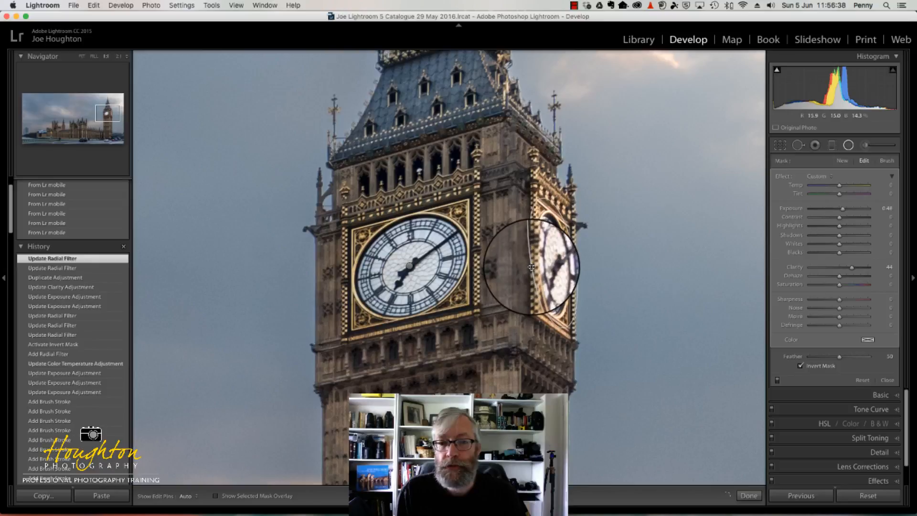
left_click_drag(531, 266, 552, 263)
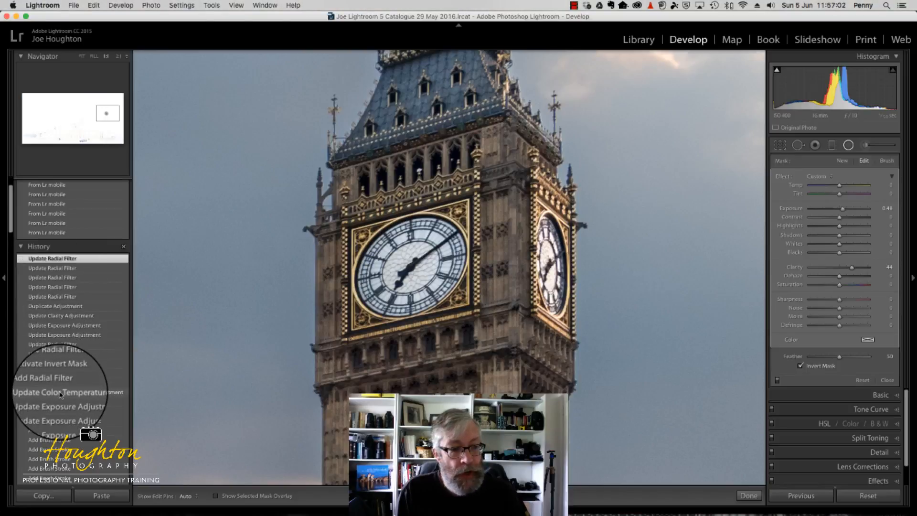
Compare the clock faces with and without the radial filters, using the History states and switching the filters off and on
left_click(61, 394)
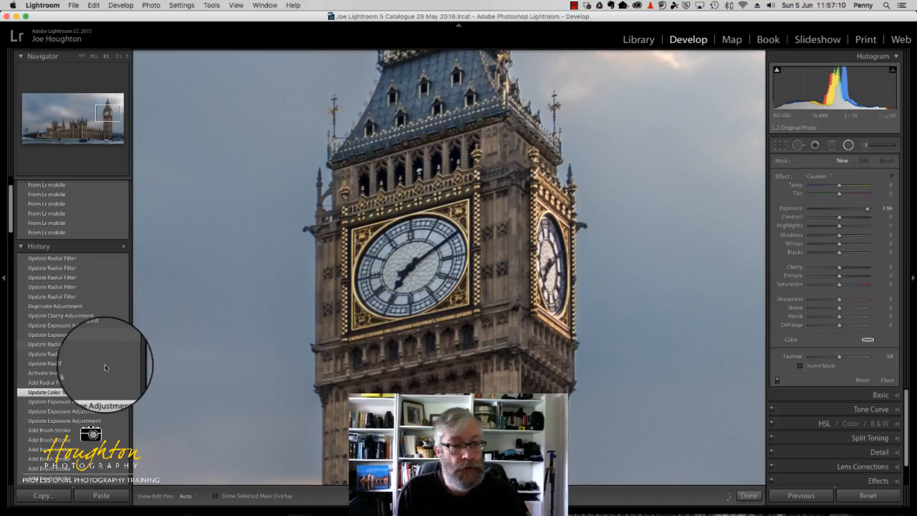
left_click(70, 260)
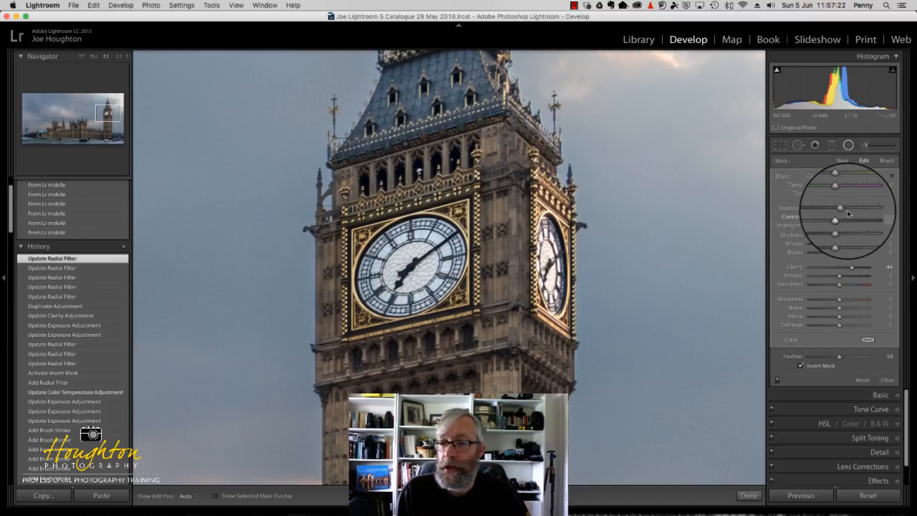
left_click(777, 381)
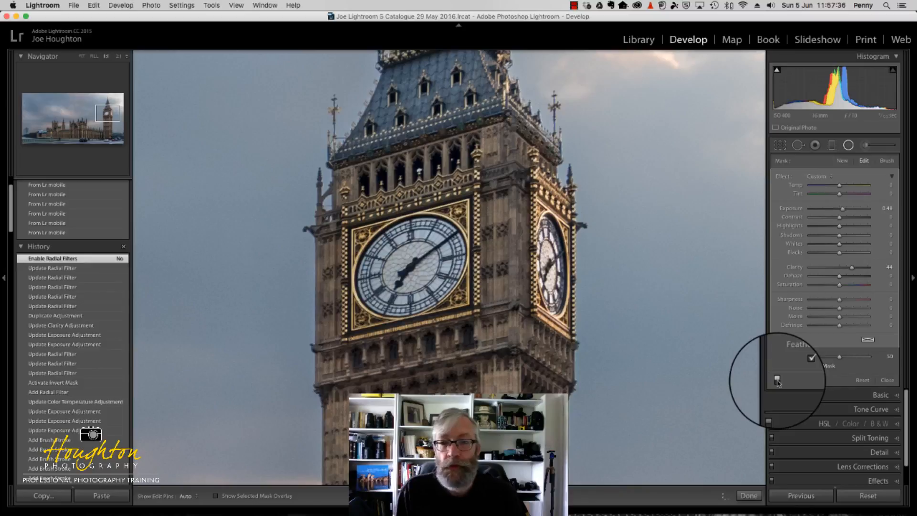
left_click(777, 380)
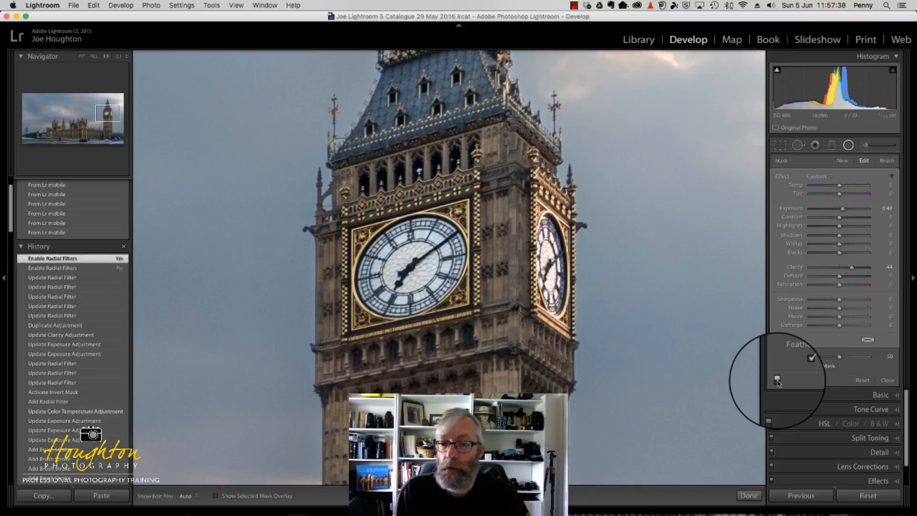
left_click(777, 381)
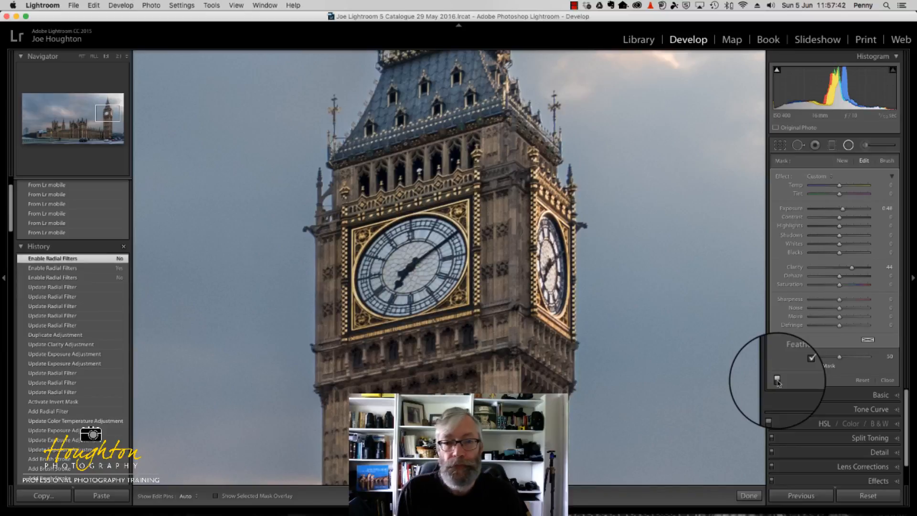
left_click(777, 381)
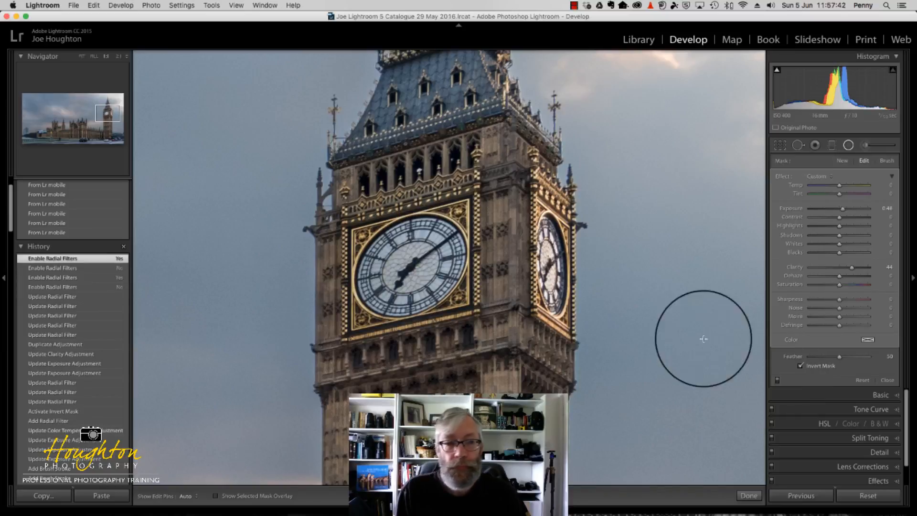
Close the Radial Filter and compare the whole photo in the side-by-side, vertically split, stacked and horizontally split before/after views
left_click(81, 59)
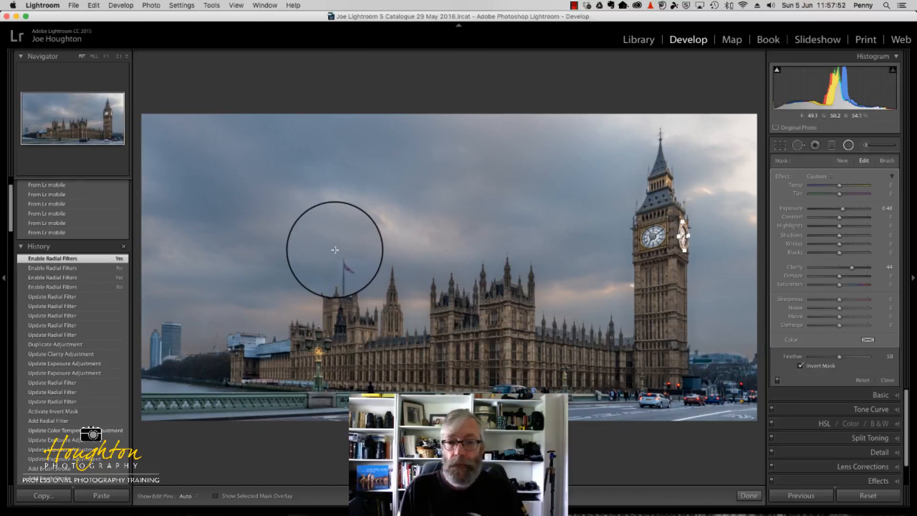
left_click(849, 145)
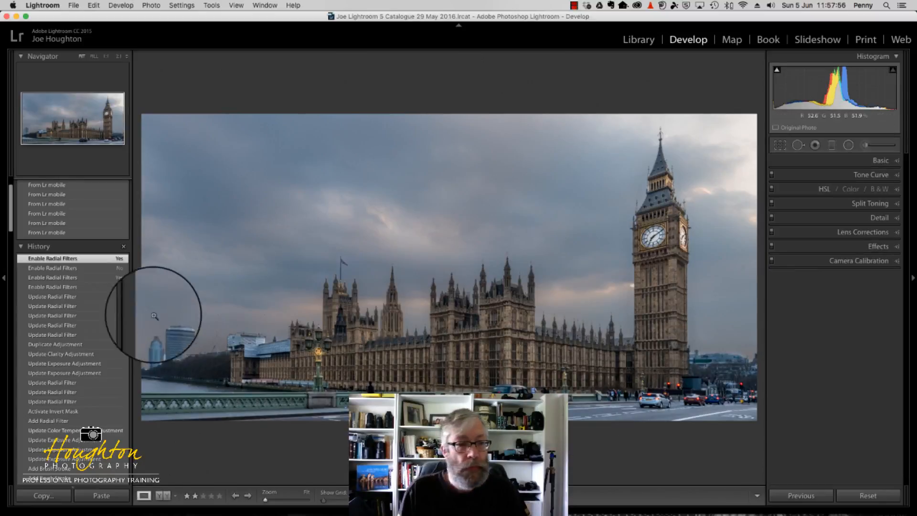
left_click(164, 496)
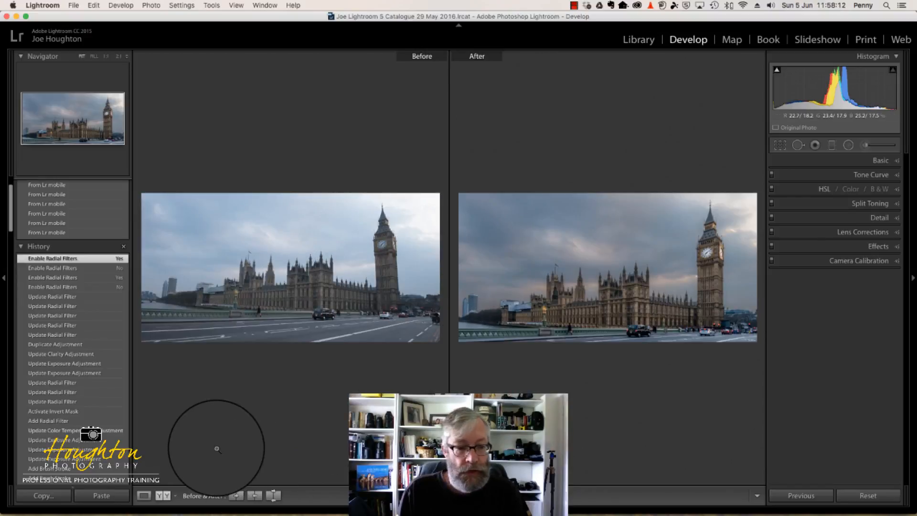
left_click(163, 496)
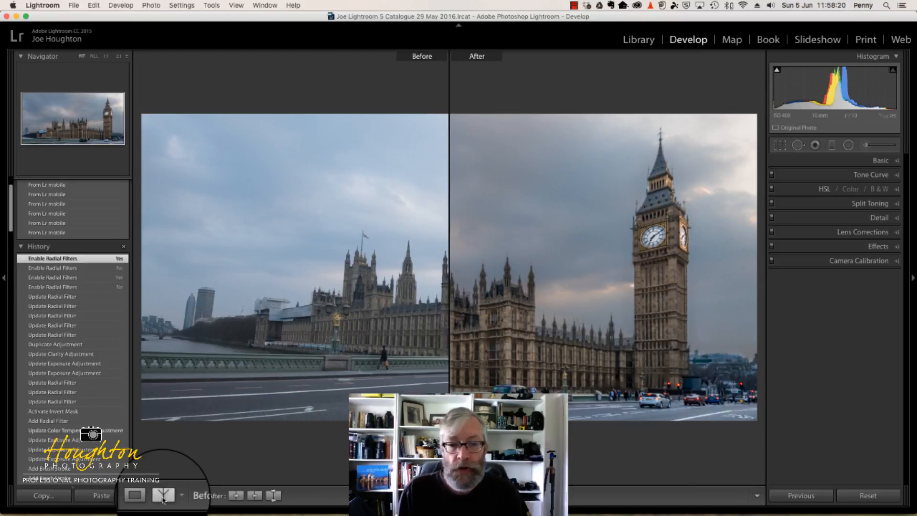
left_click(163, 496)
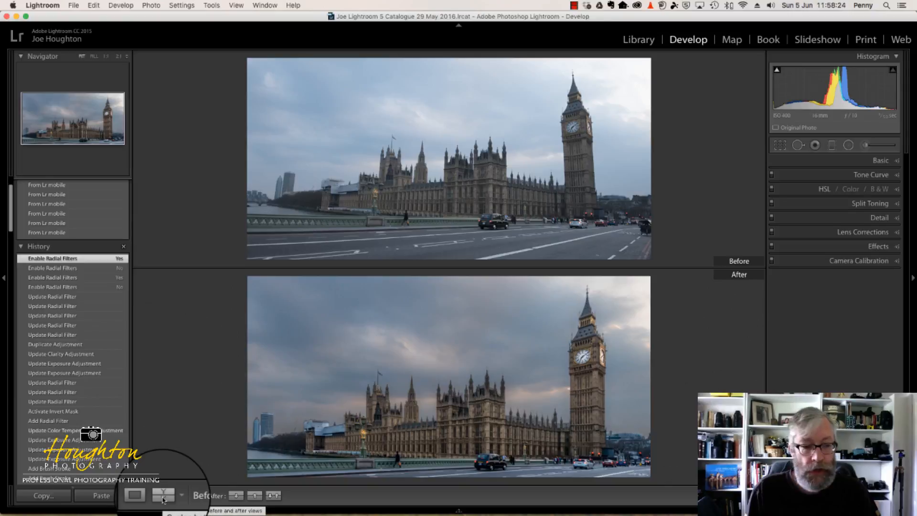
left_click(163, 500)
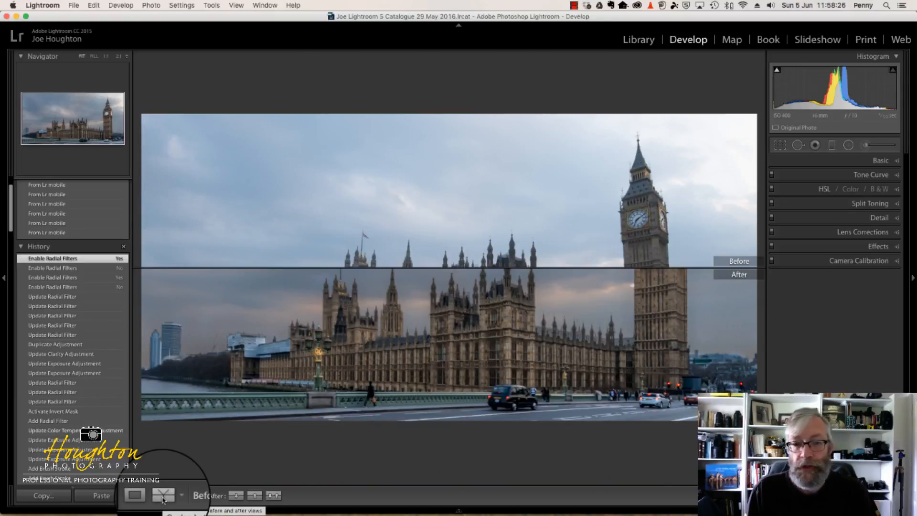
Compare the photo in the vertically split before/after view and switch to the stacked whole-image view
left_click(163, 499)
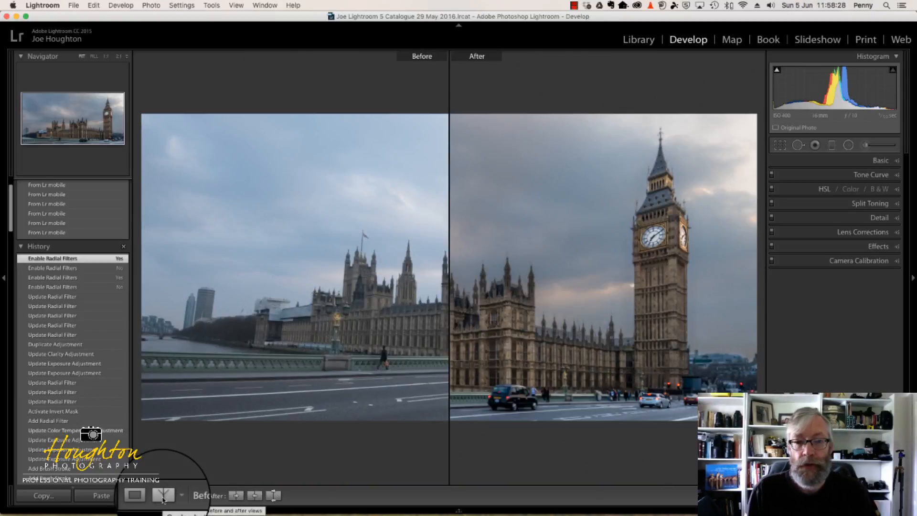
left_click(163, 499)
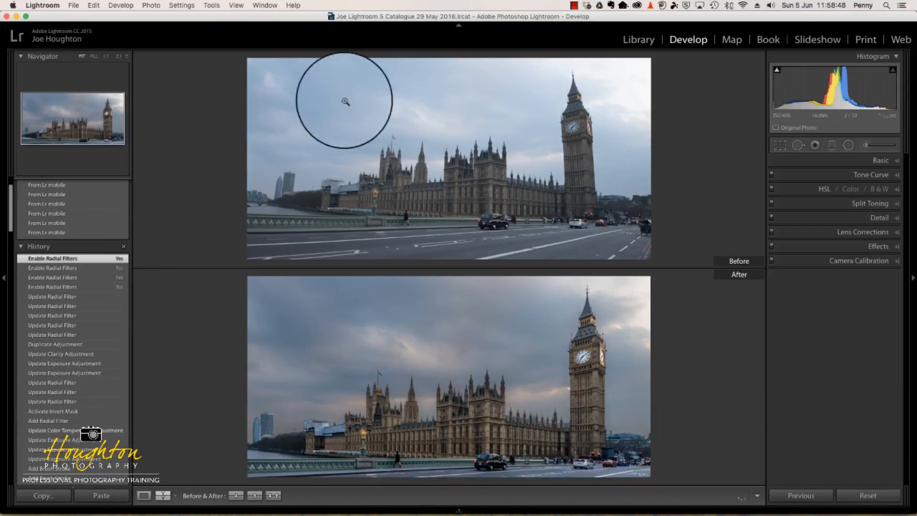
left_click(574, 6)
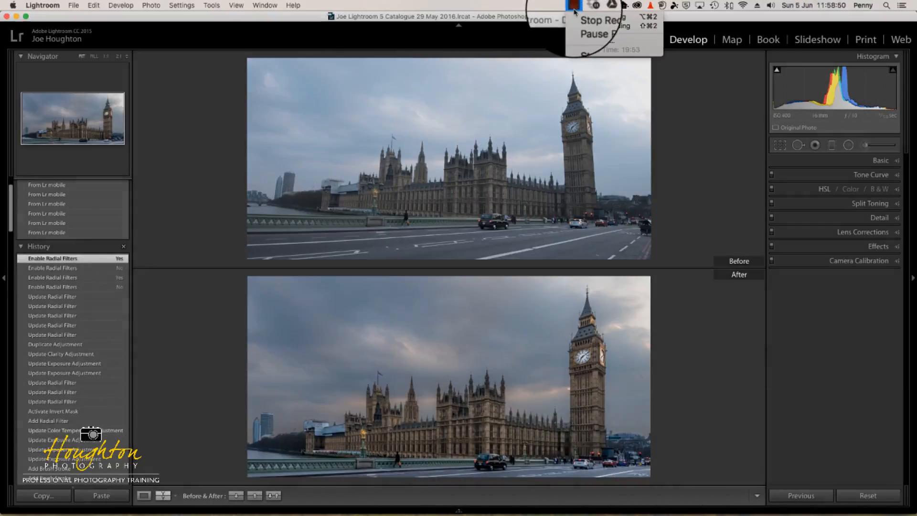
left_click(597, 16)
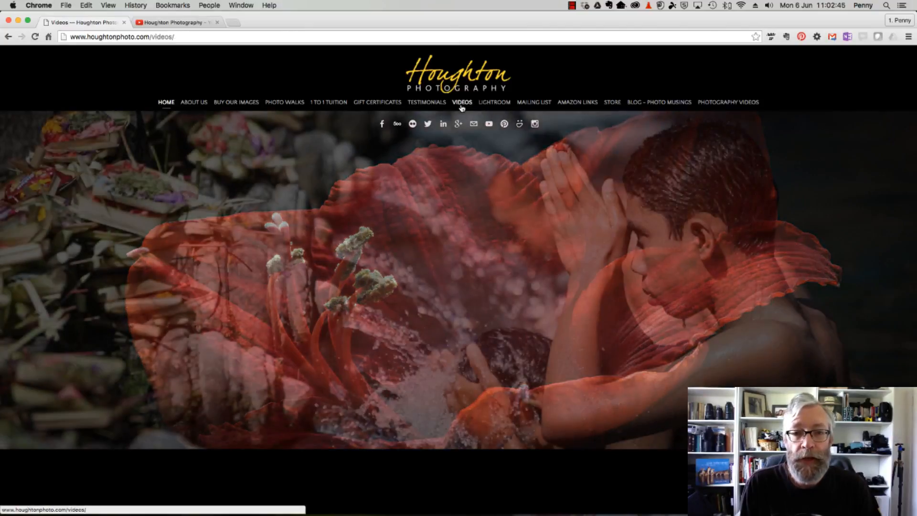
In Chrome, view the Houghton Photography website's Videos page and the Houghton Photography YouTube channel open in the other tab
left_click(461, 107)
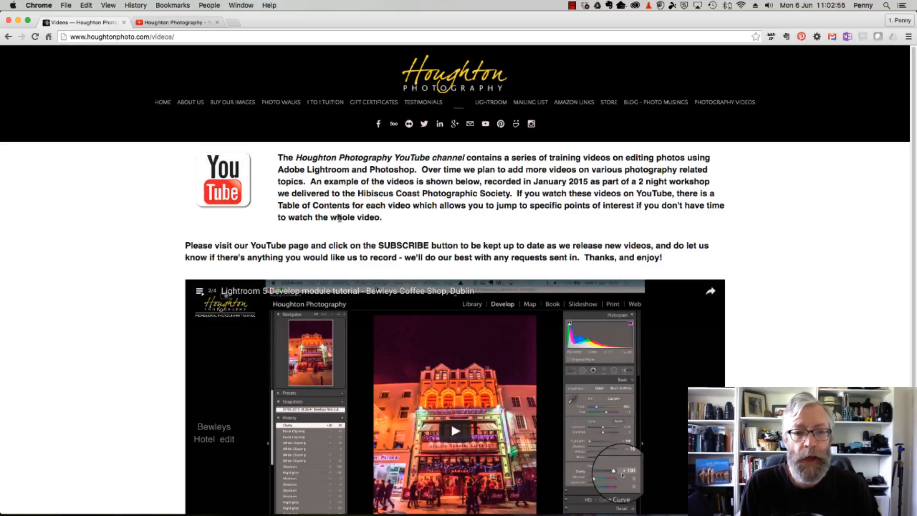
left_click(176, 23)
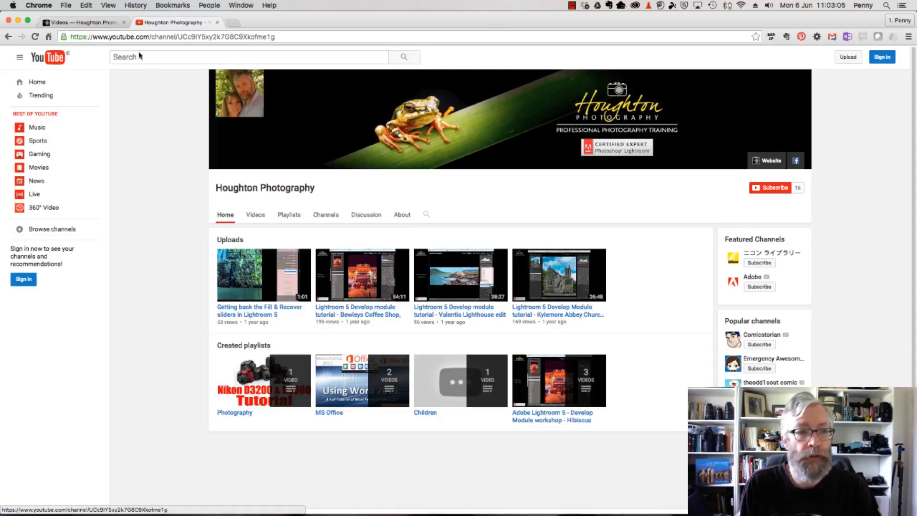
left_click(103, 23)
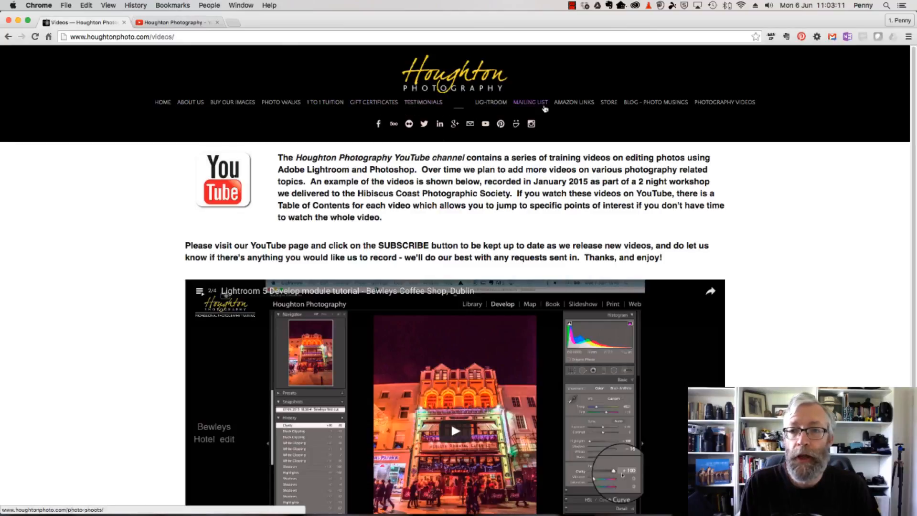
Open the website's Photography Videos page and browse the featured photographers' sections from Ansel Adams to Steve McCurry, returning to the page's start
left_click(708, 106)
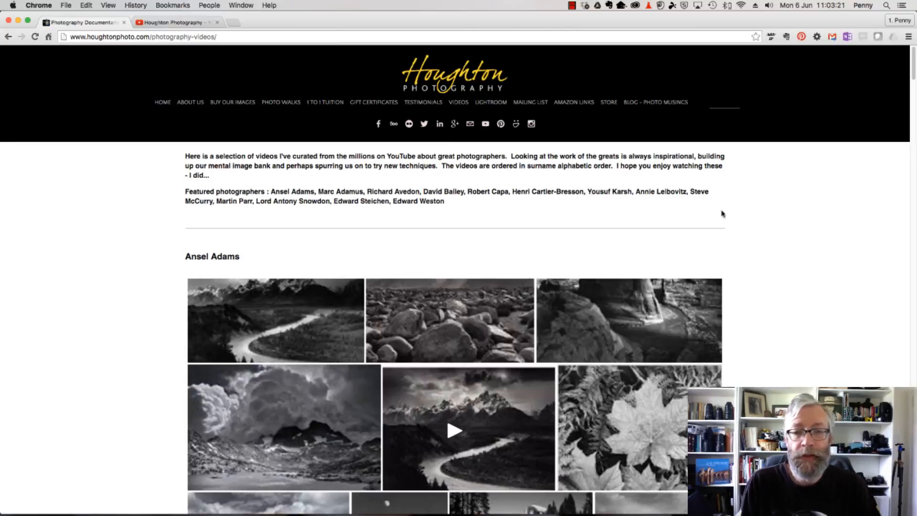
scroll(738, 215, "down", 3)
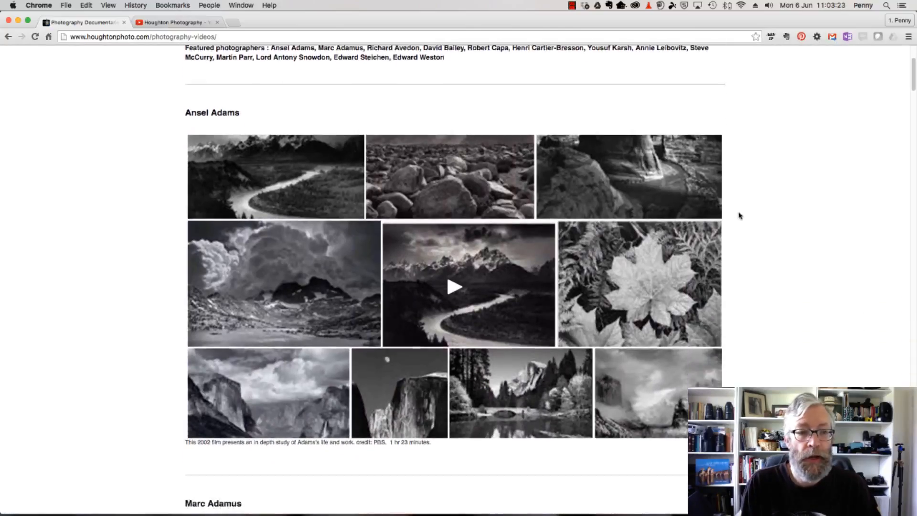
scroll(740, 190, "down", 1)
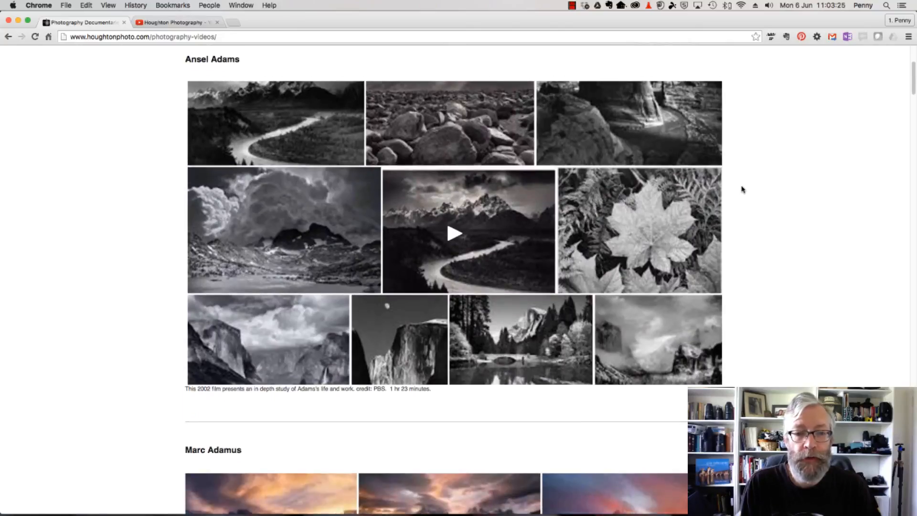
scroll(743, 189, "down", 9)
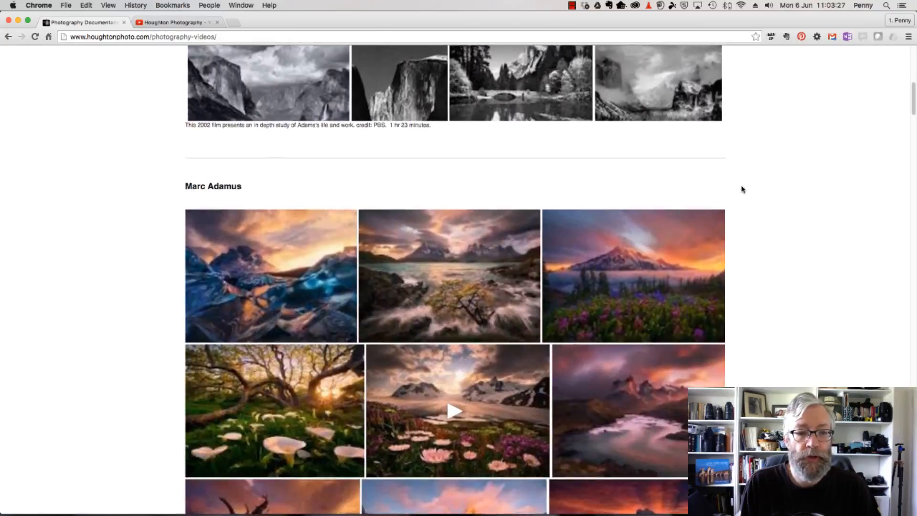
scroll(757, 190, "down", 8)
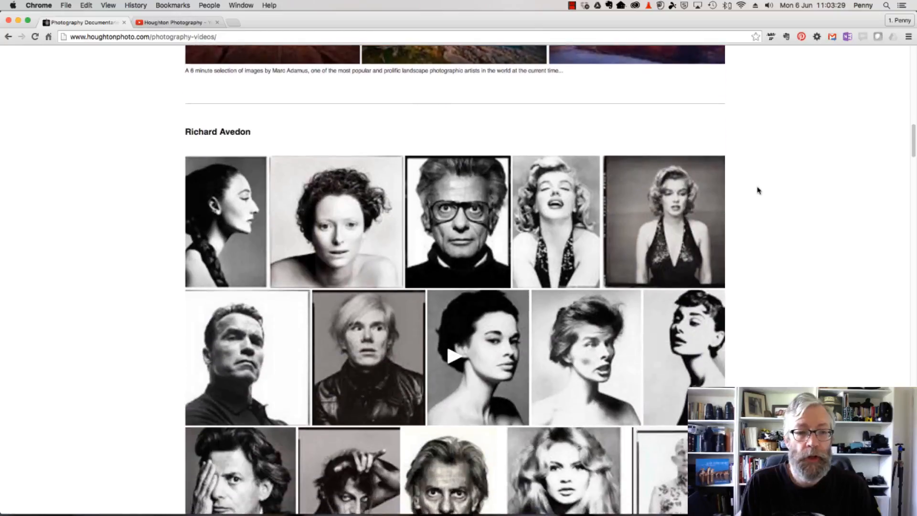
scroll(758, 191, "down", 9)
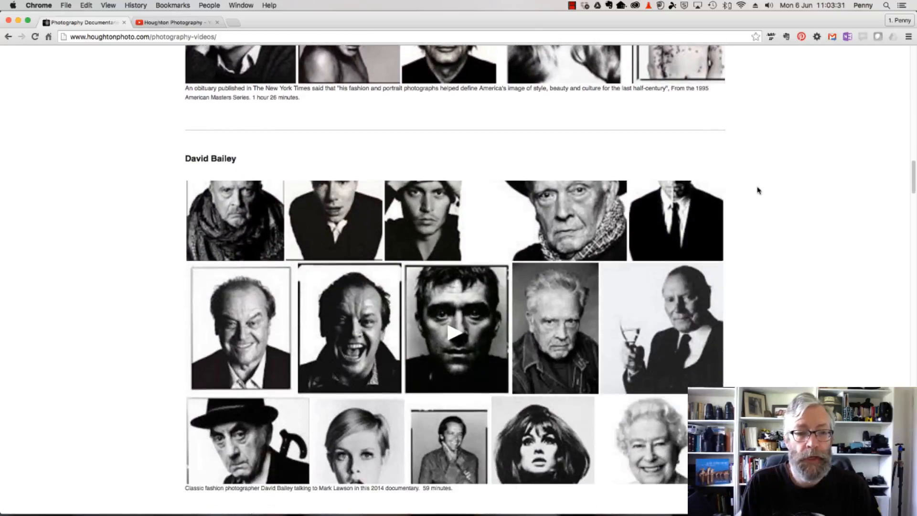
scroll(760, 190, "down", 12)
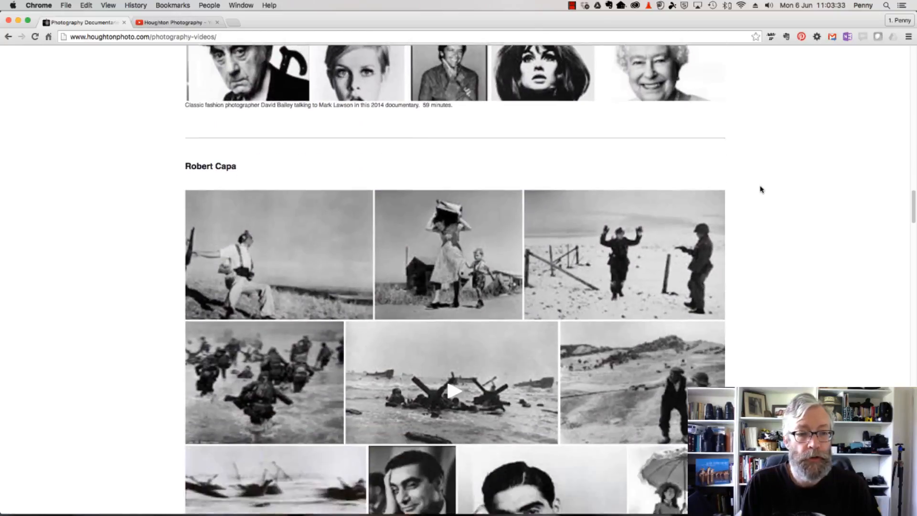
scroll(761, 190, "down", 14)
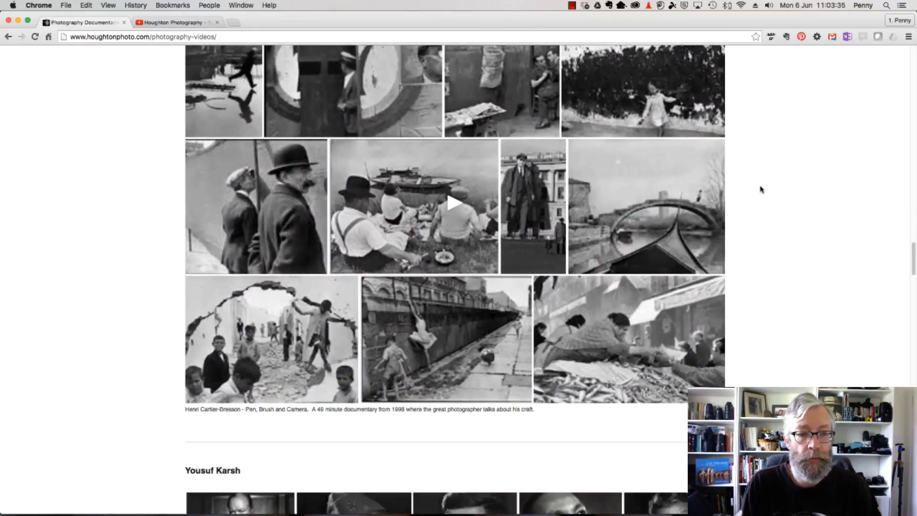
scroll(761, 189, "down", 10)
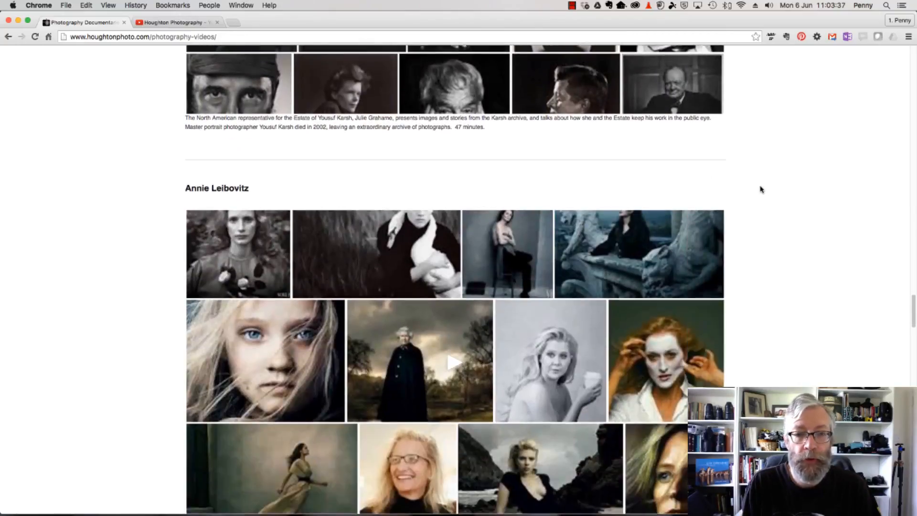
scroll(761, 190, "down", 1)
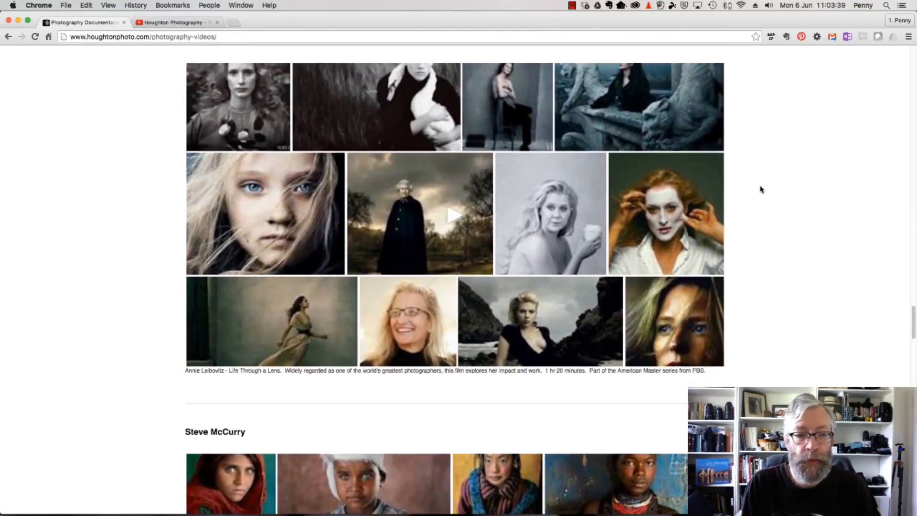
scroll(761, 190, "up", 1)
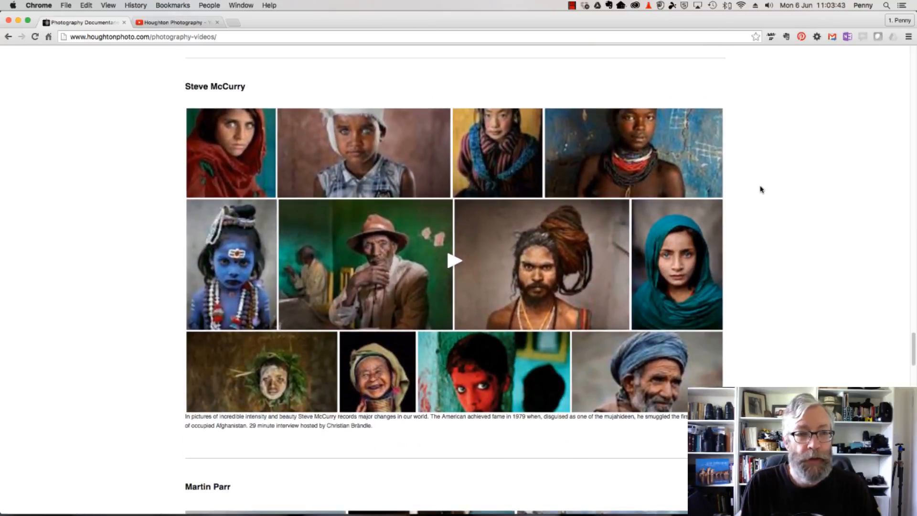
scroll(761, 190, "down", 1)
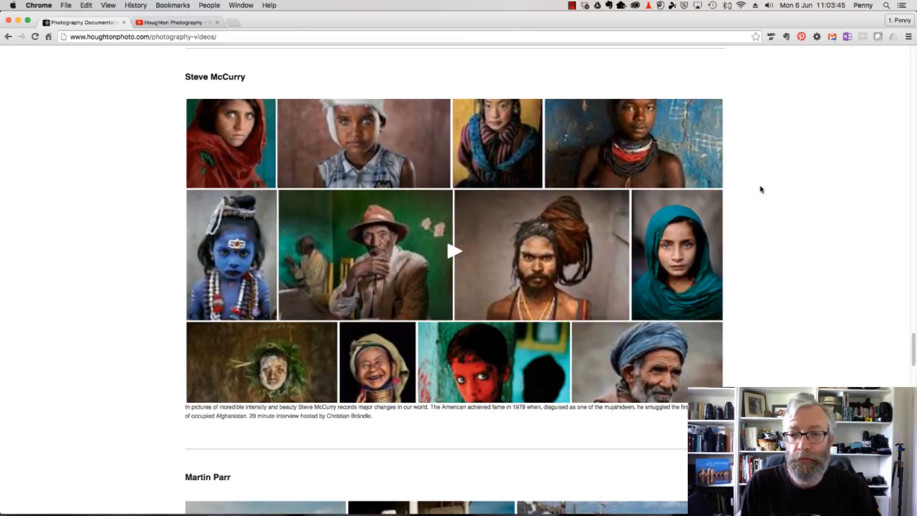
scroll(761, 190, "up", 20)
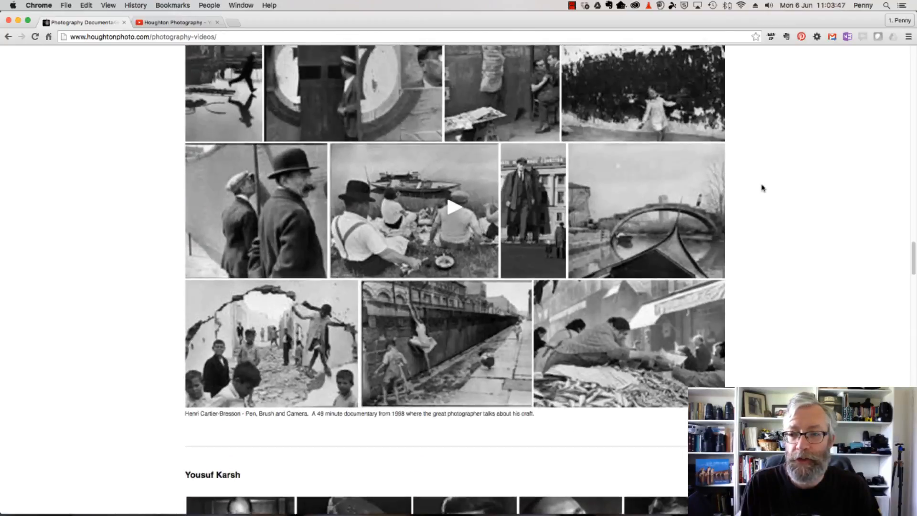
scroll(762, 188, "up", 10)
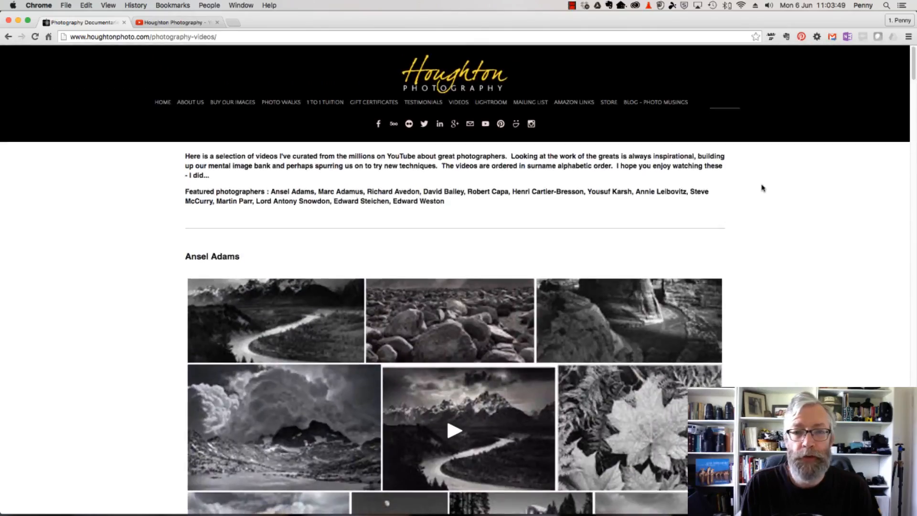